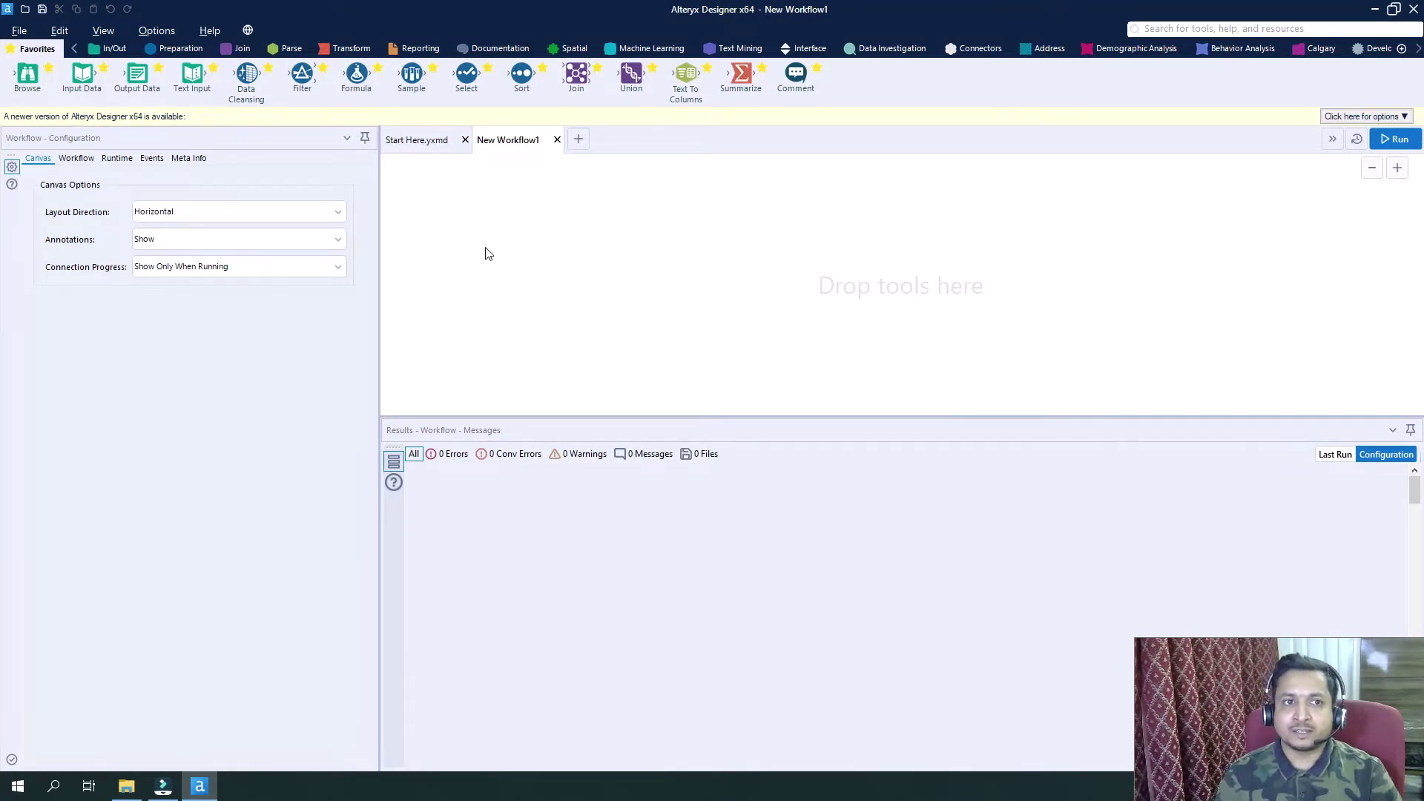
Add an Input Data tool that loads the Employee.csv file.
left_click_drag(81, 74, 508, 267)
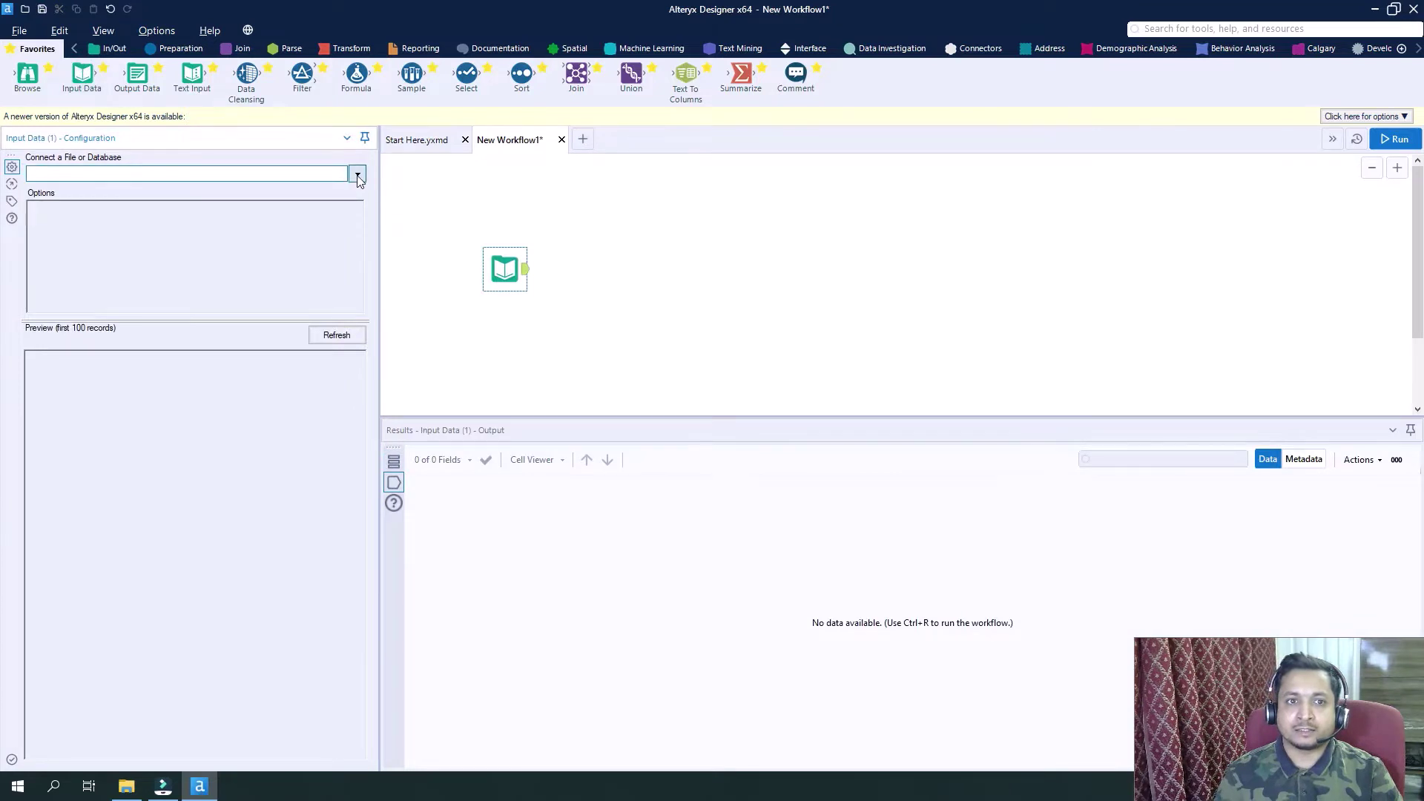
left_click(357, 176)
left_click(303, 179)
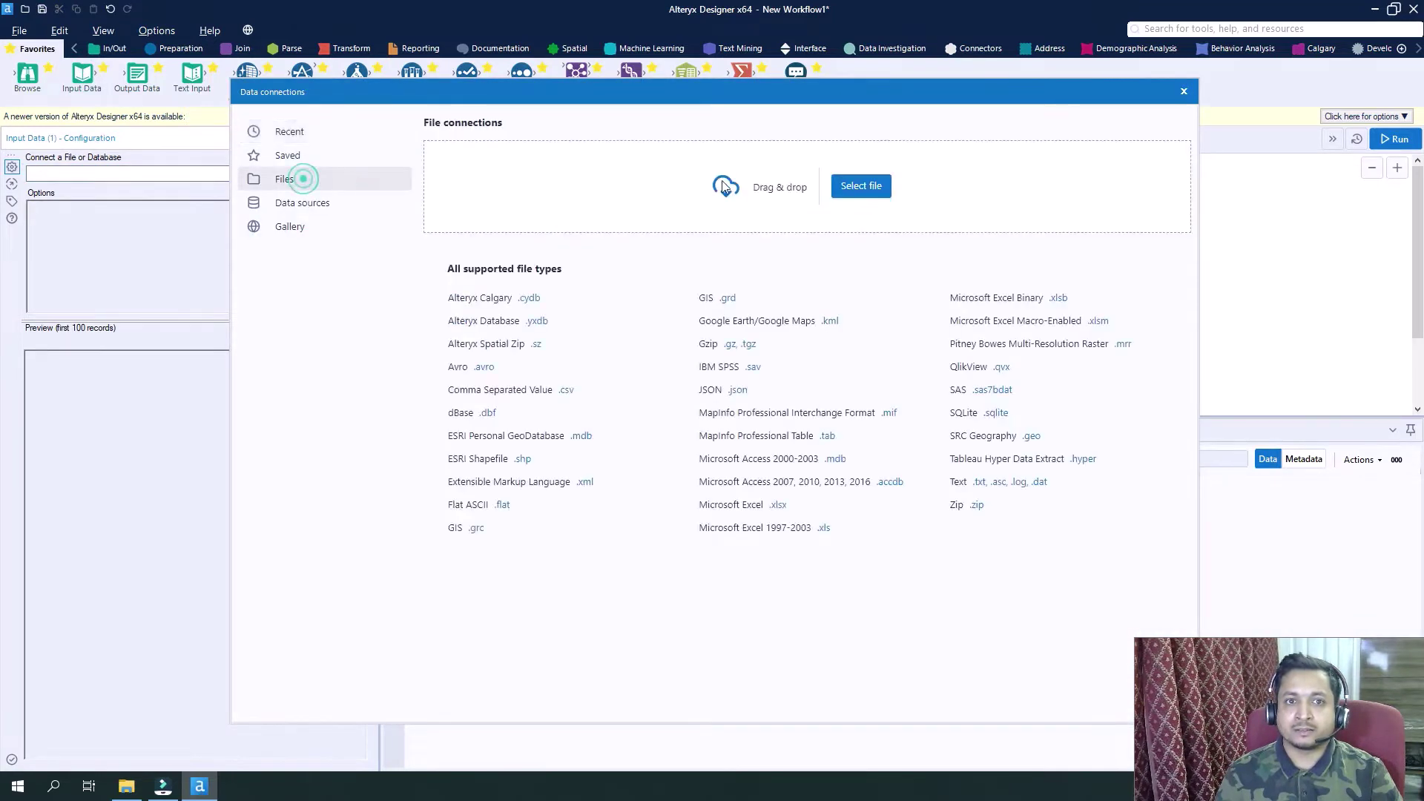
left_click(863, 186)
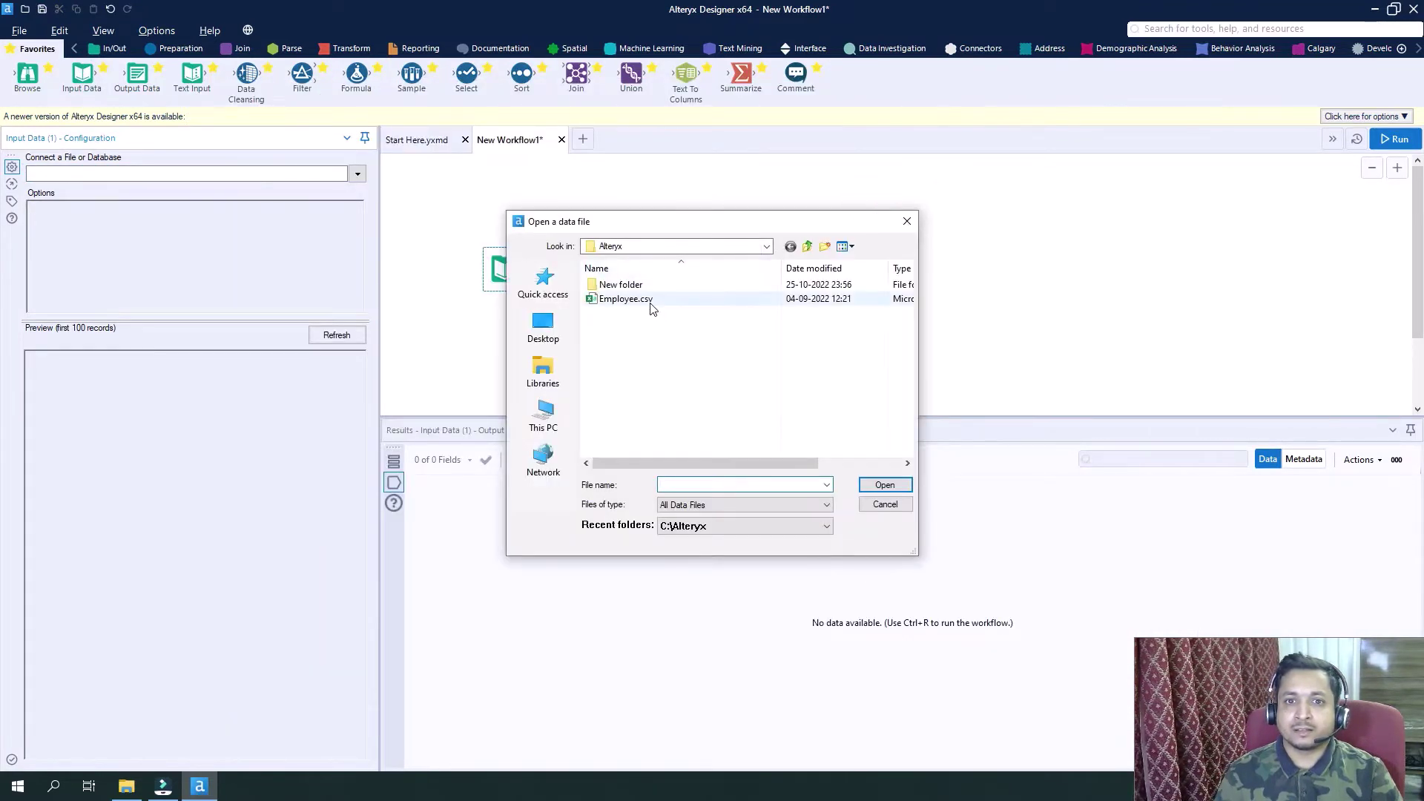
left_click(650, 301)
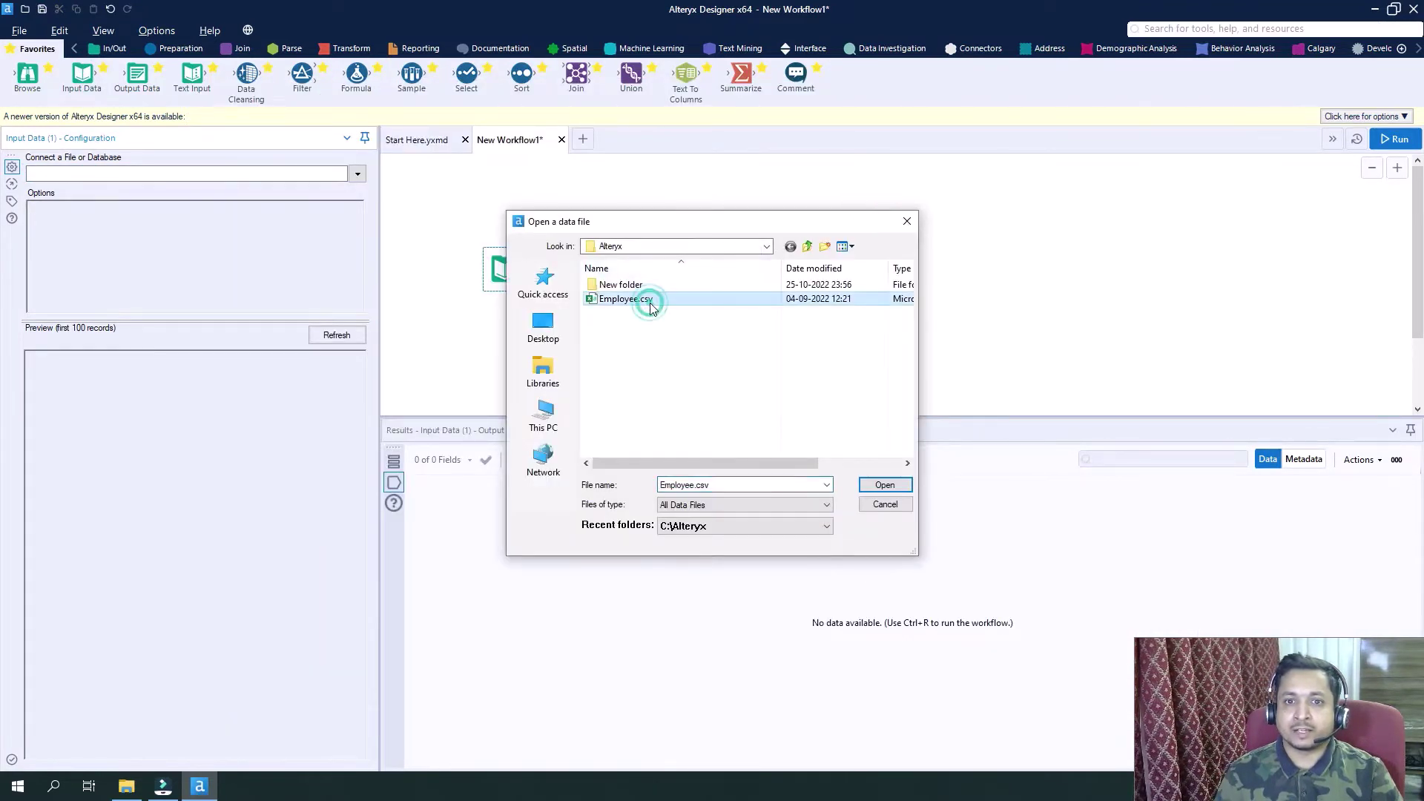
left_click(885, 486)
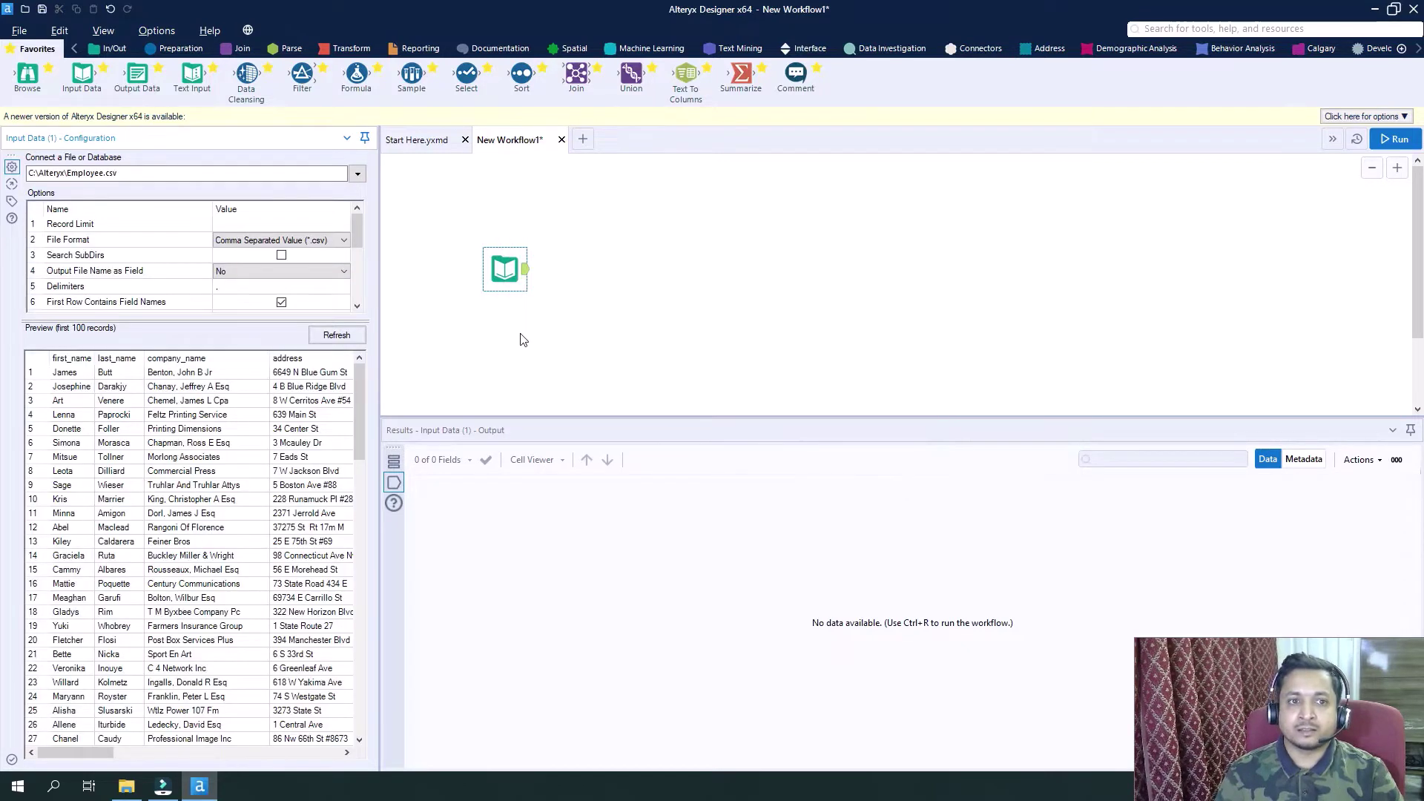
Run the workflow and preview the input's 500 employee records.
left_click(1398, 140)
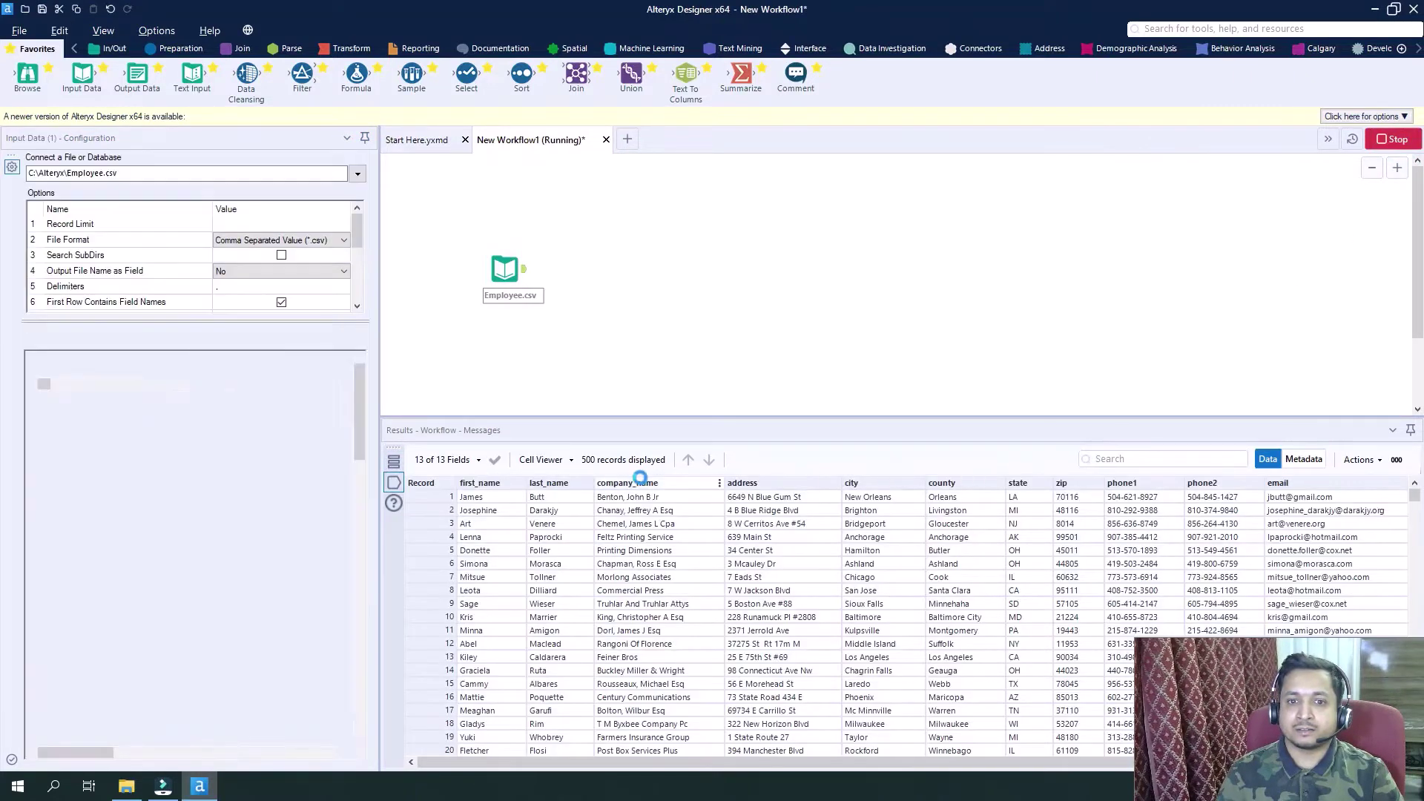
left_click(823, 448)
left_click(512, 272)
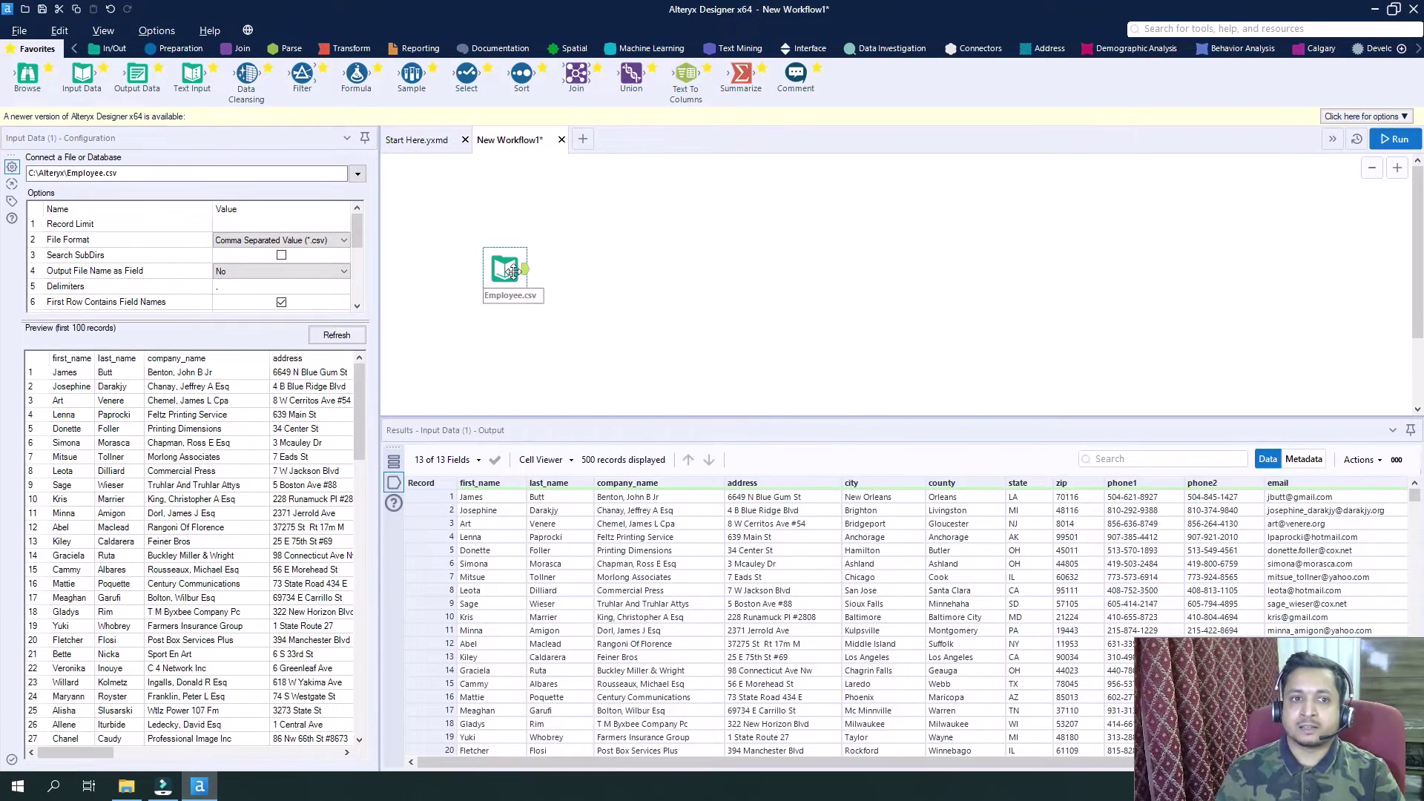
Add a Select tool after the input and rename fields to First Name, Last Name, Company, Address.
left_click_drag(467, 72, 579, 269)
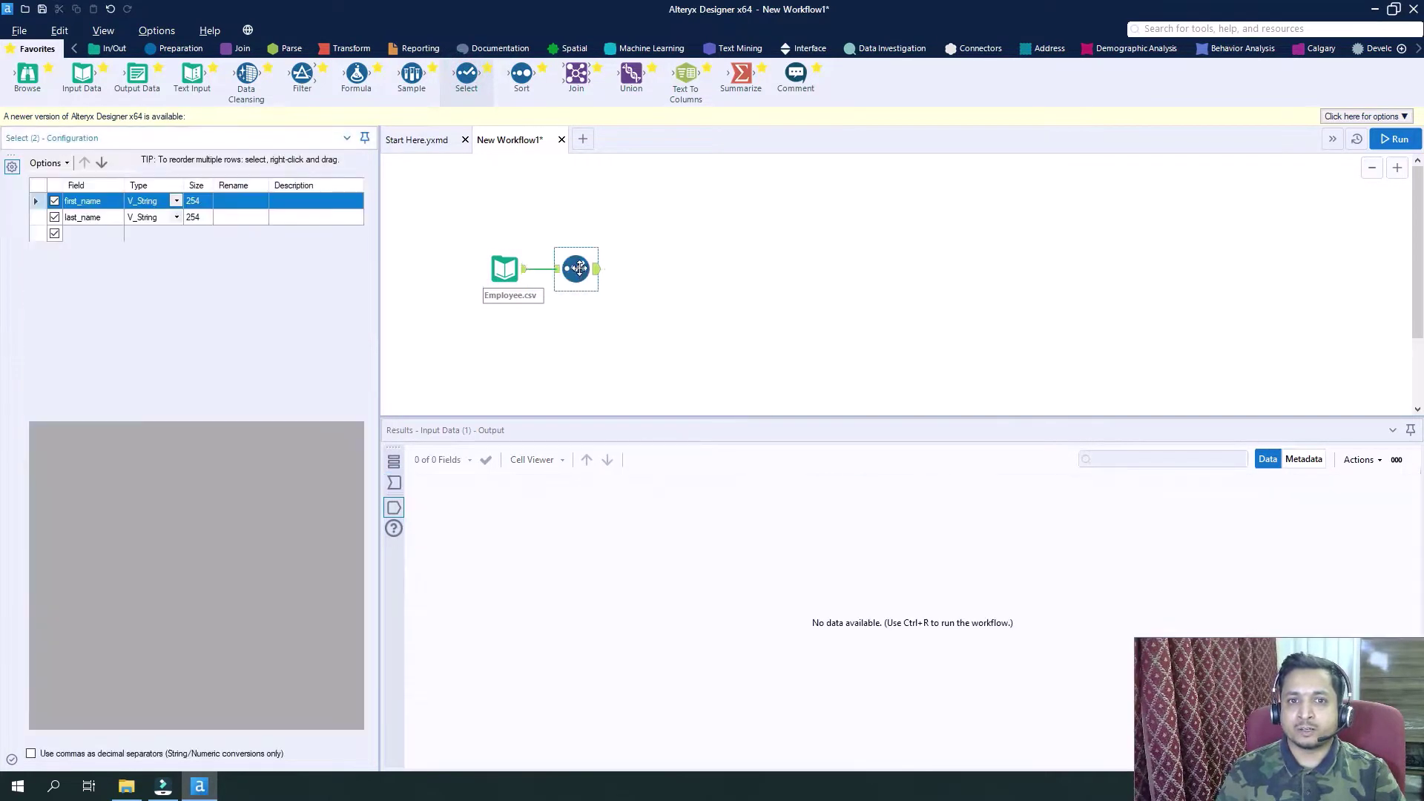
left_click(240, 200)
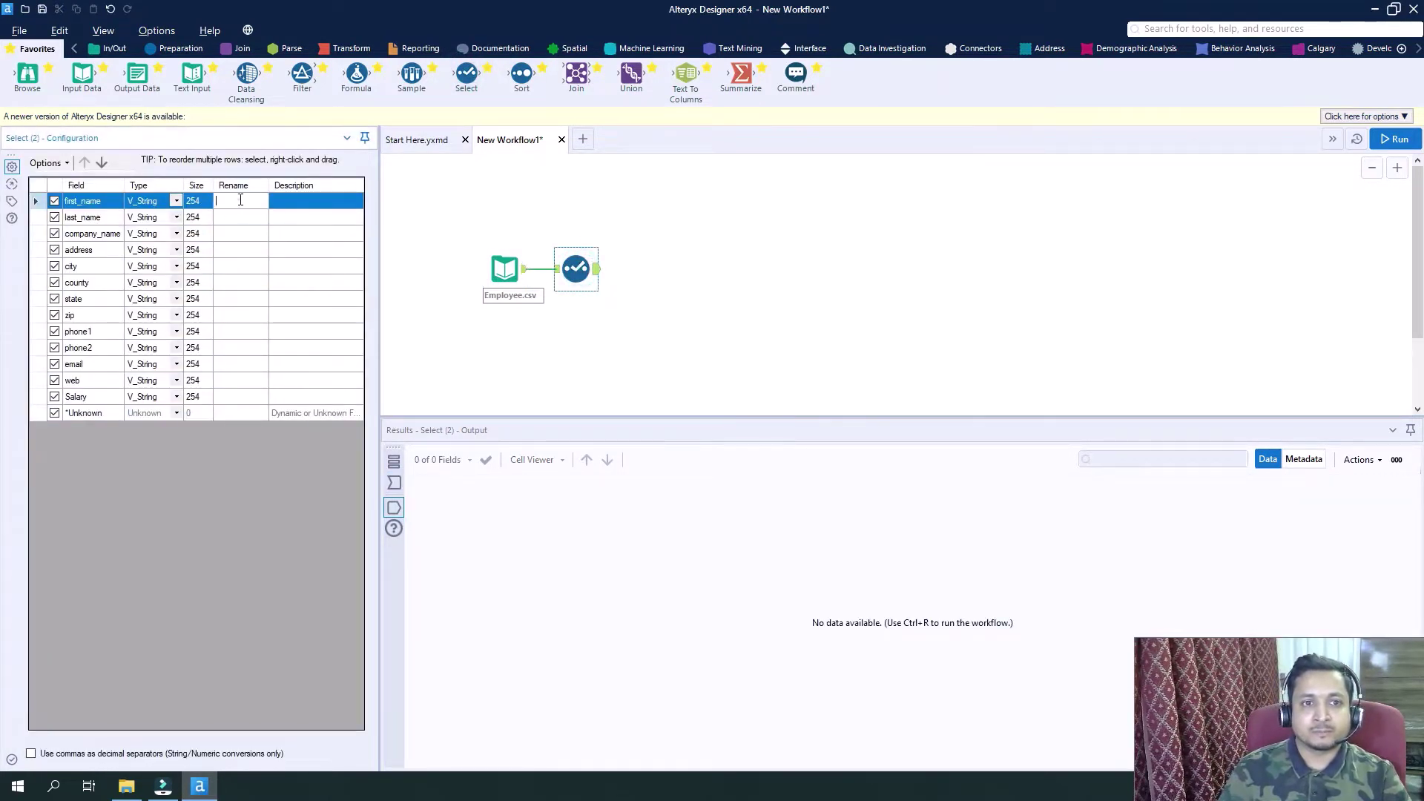
type("First Name")
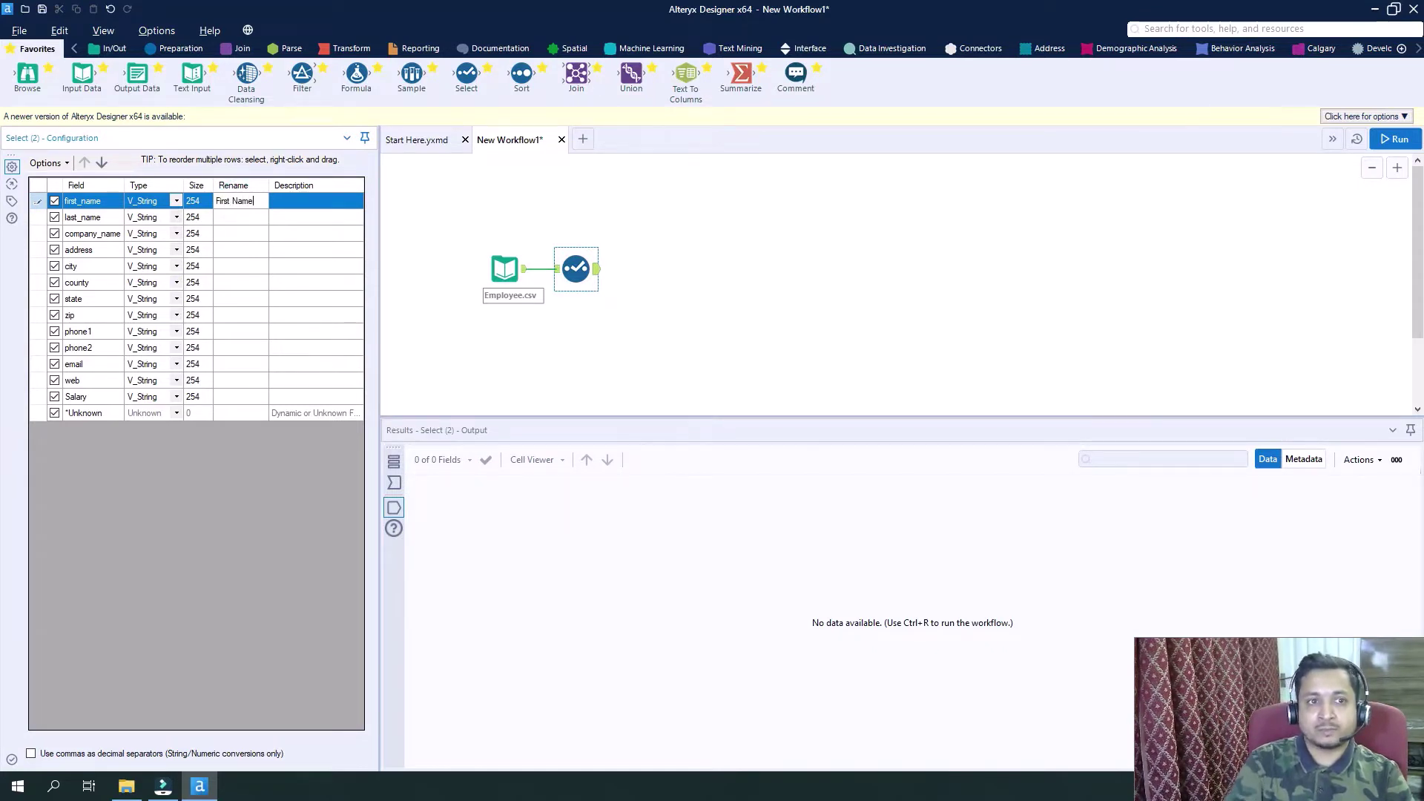
key("Down")
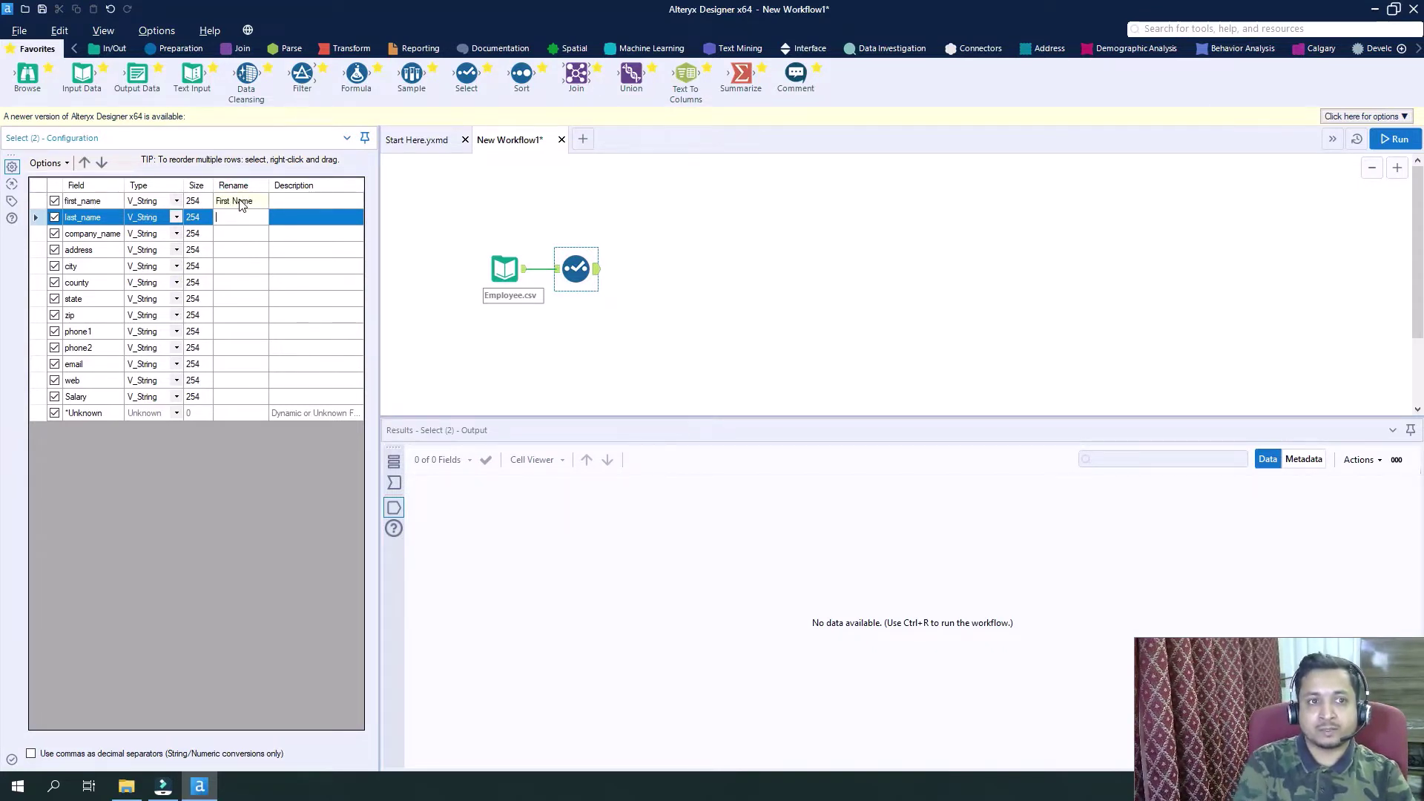
type("Last Name")
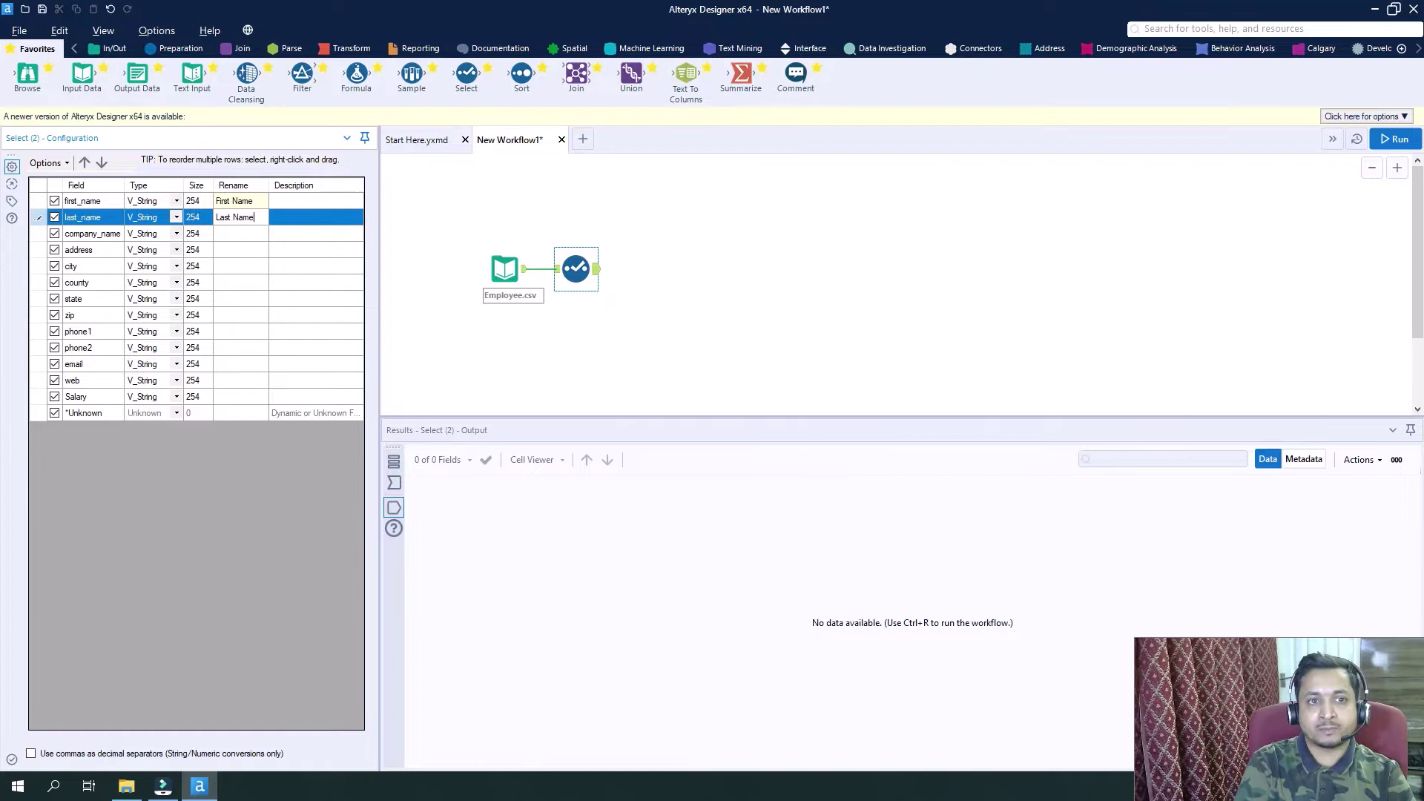
key("Down")
type("Company")
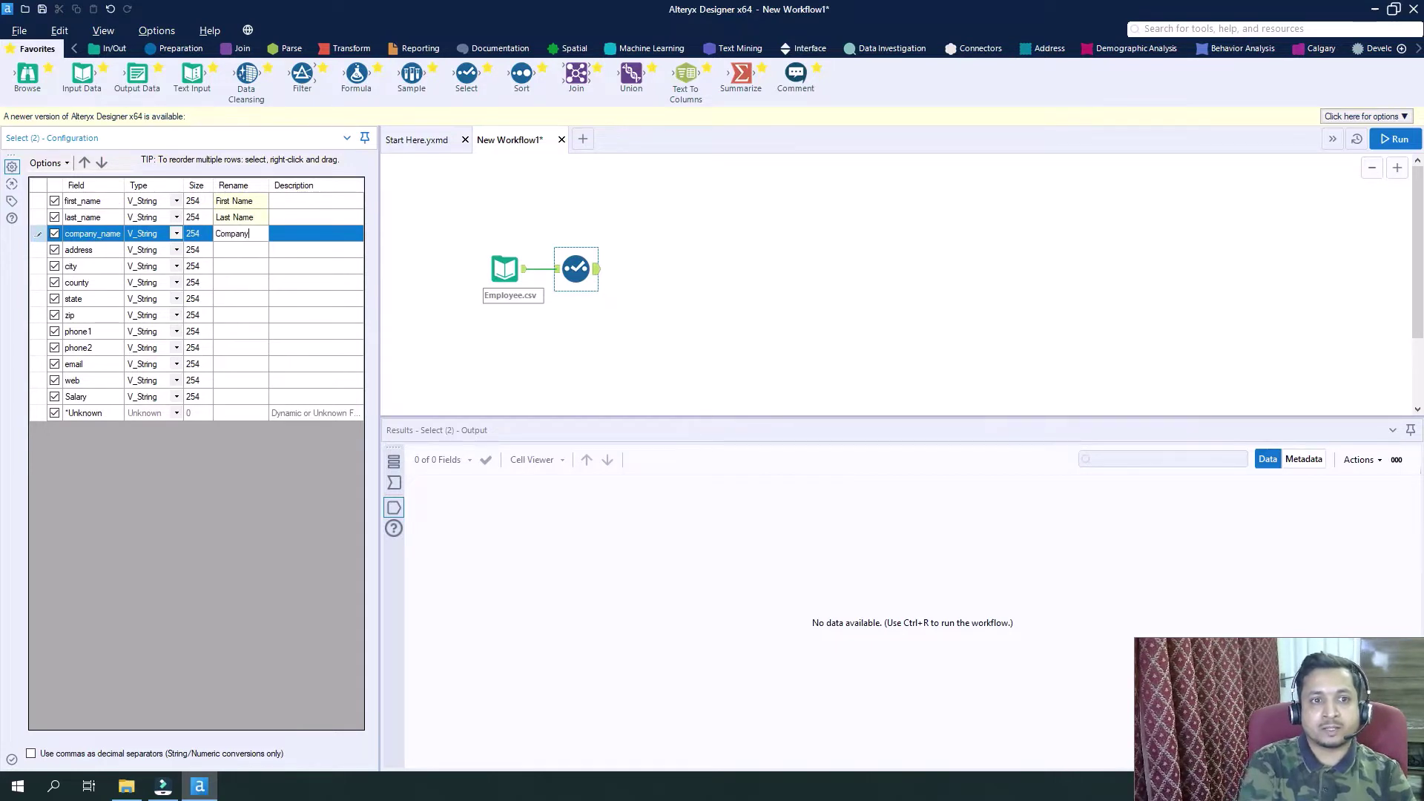
key("Down")
type("Addres")
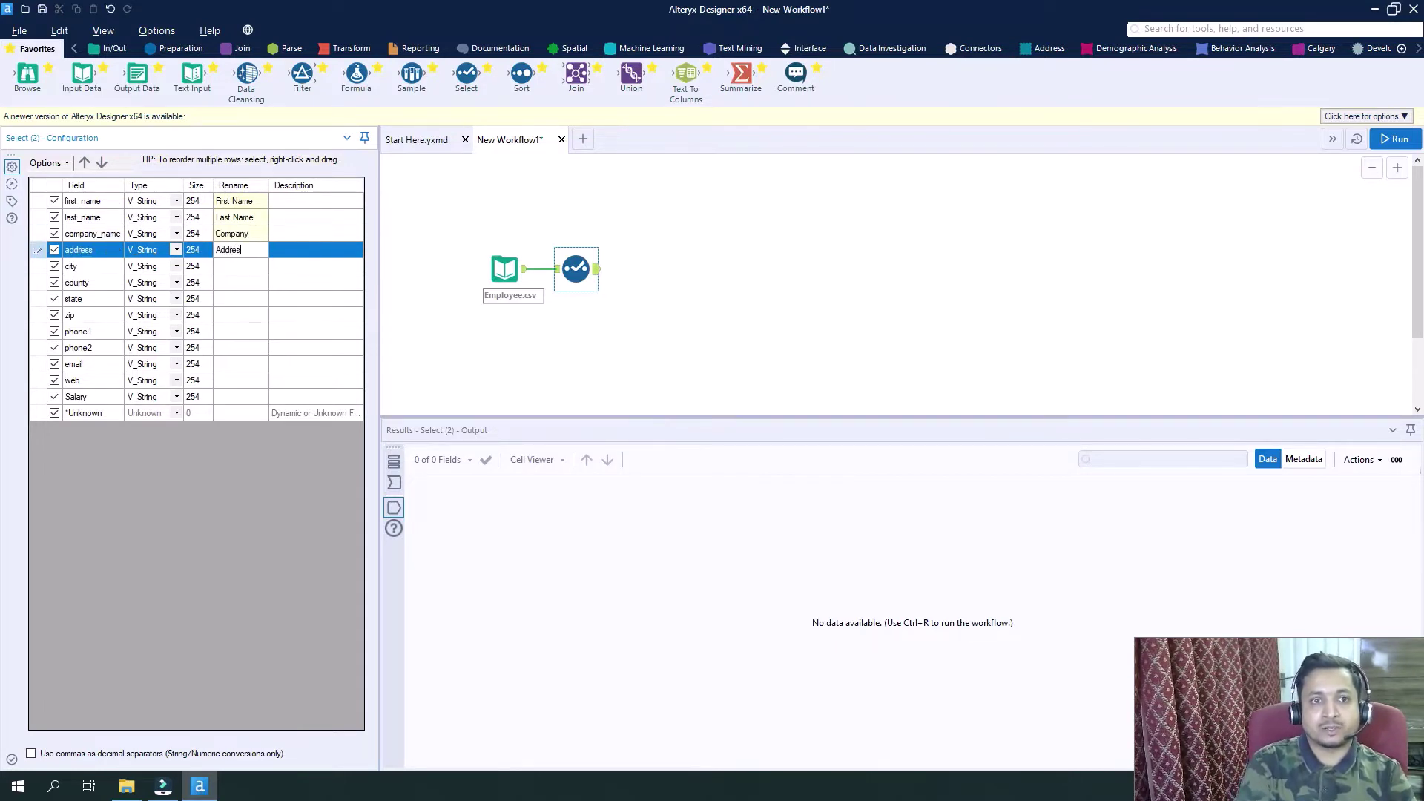
type("s")
key("Down")
Rename the next fields to City, Country, State and Zip Code.
type("C")
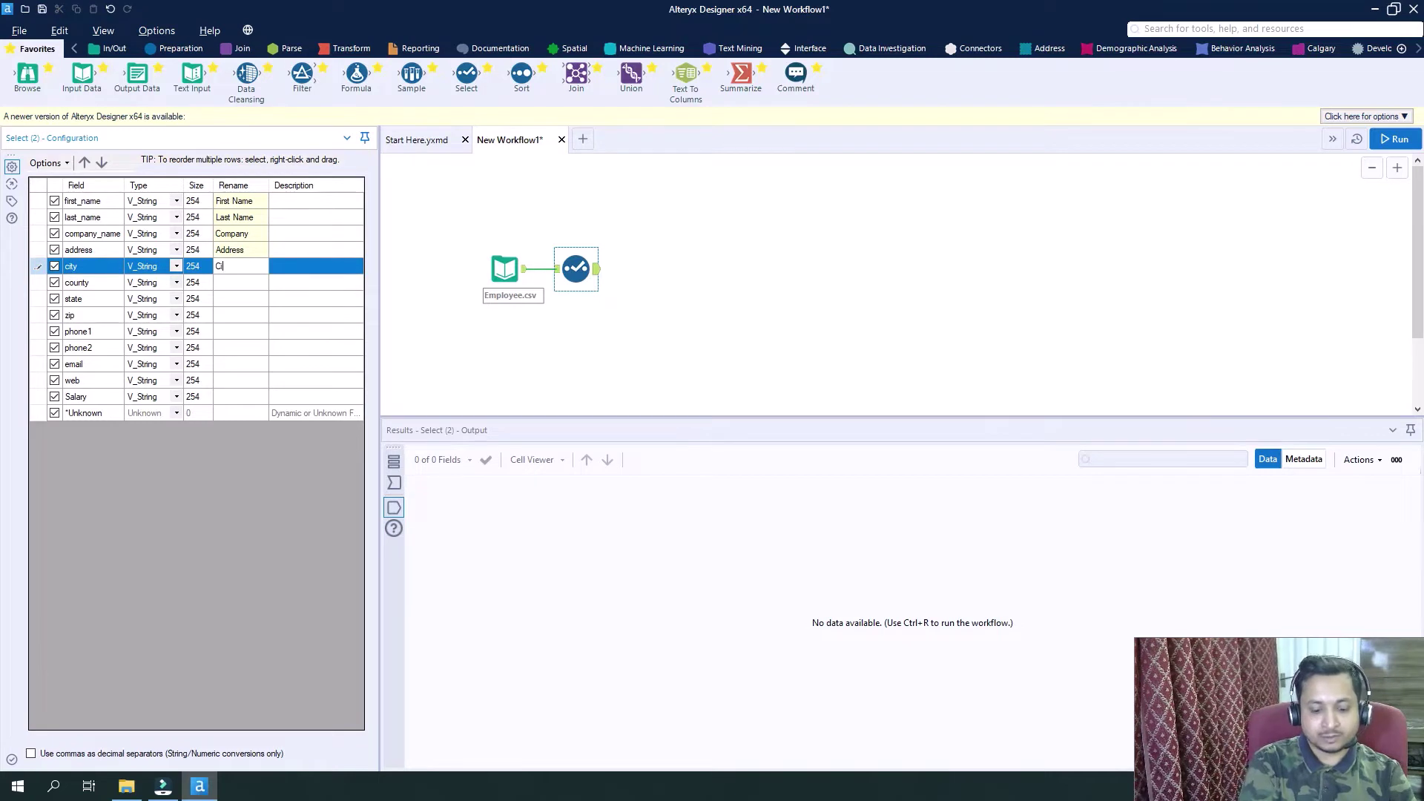
key("Down")
type("Co")
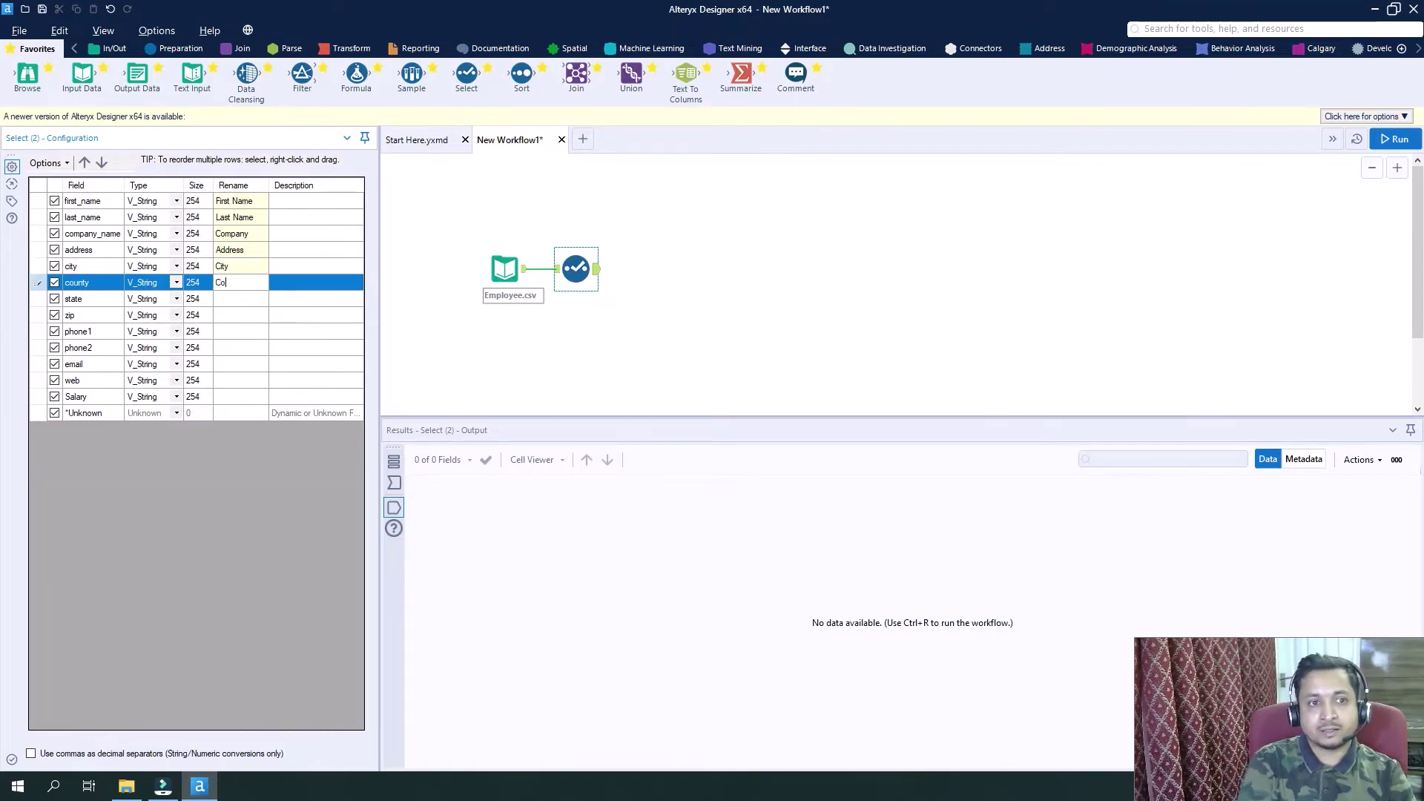
type("untry")
key("Down")
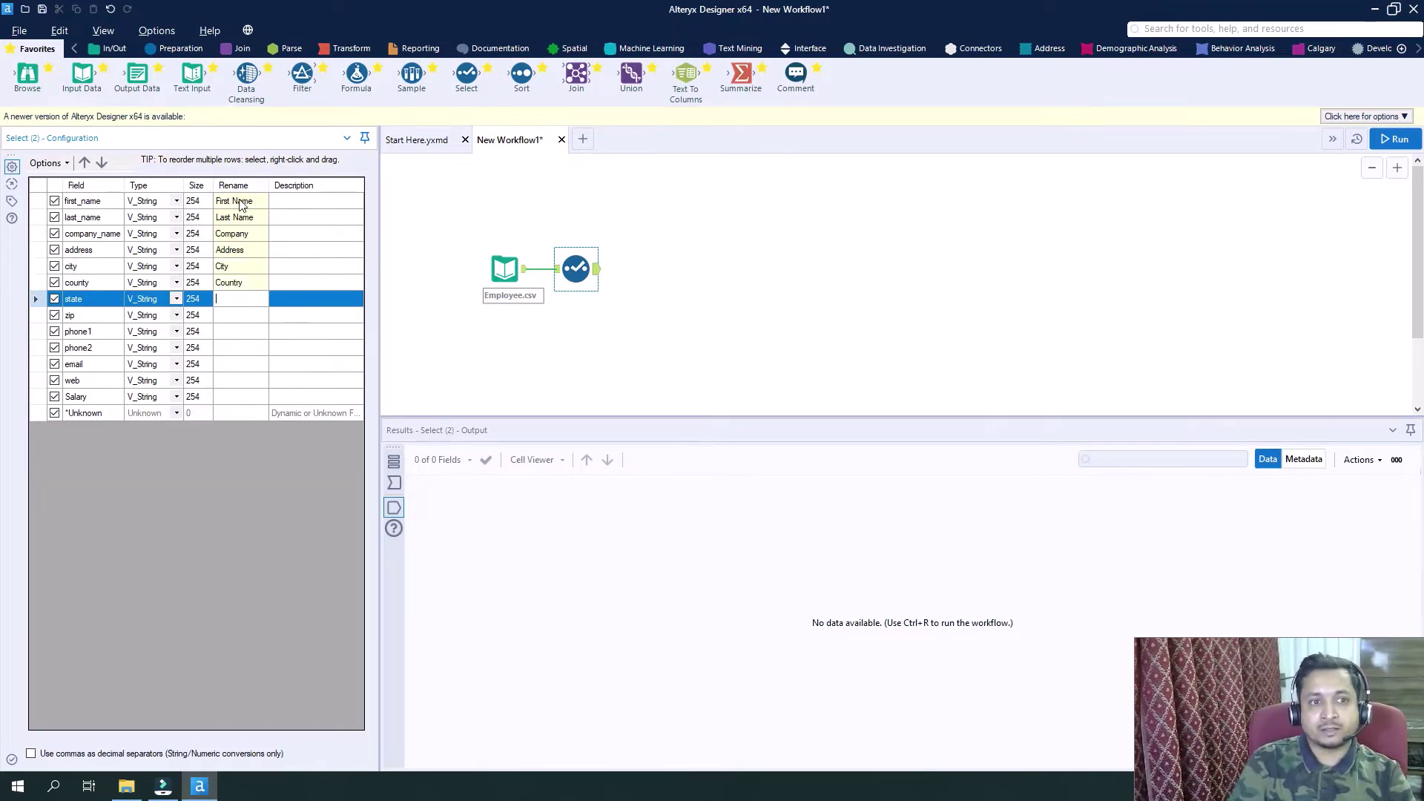
type("State")
key("Down")
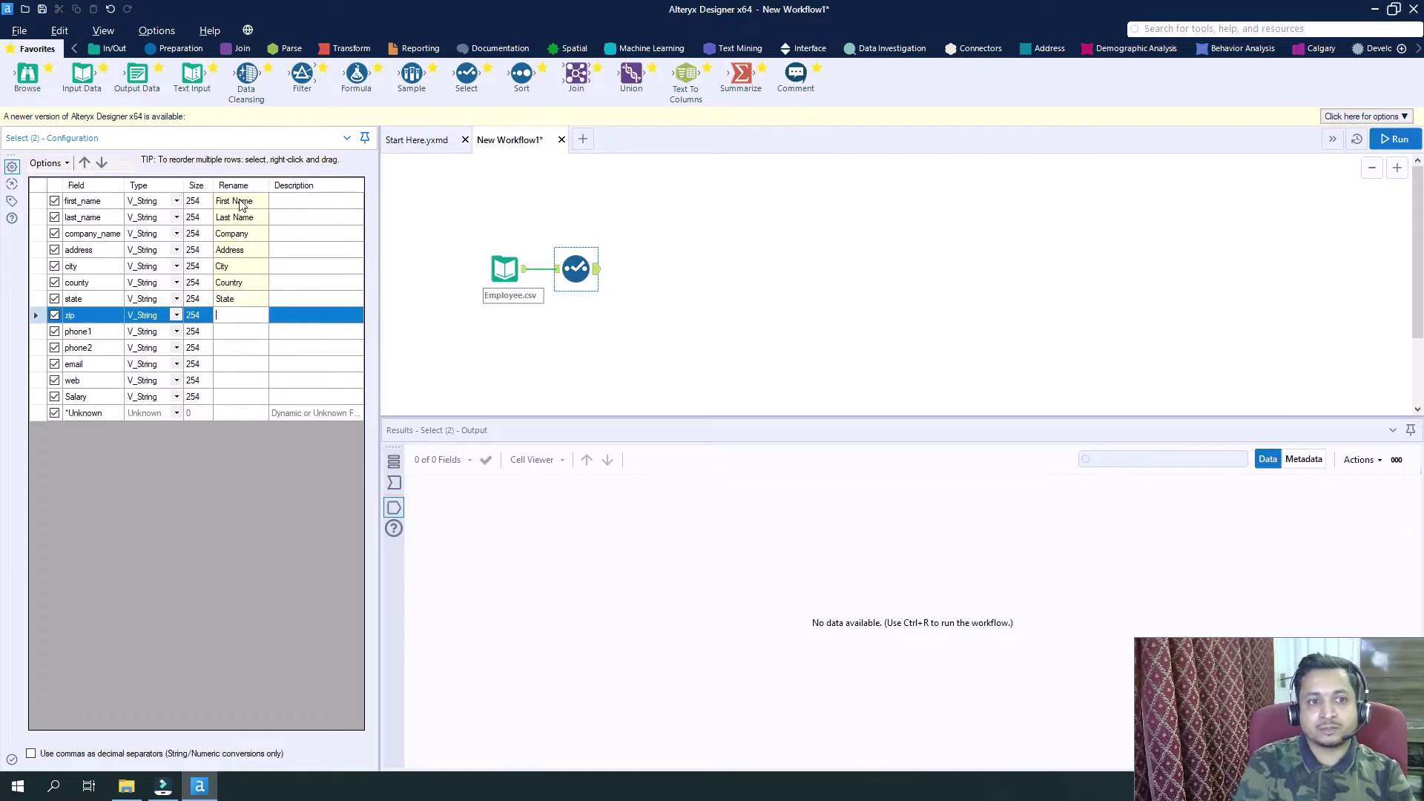
type("Zi")
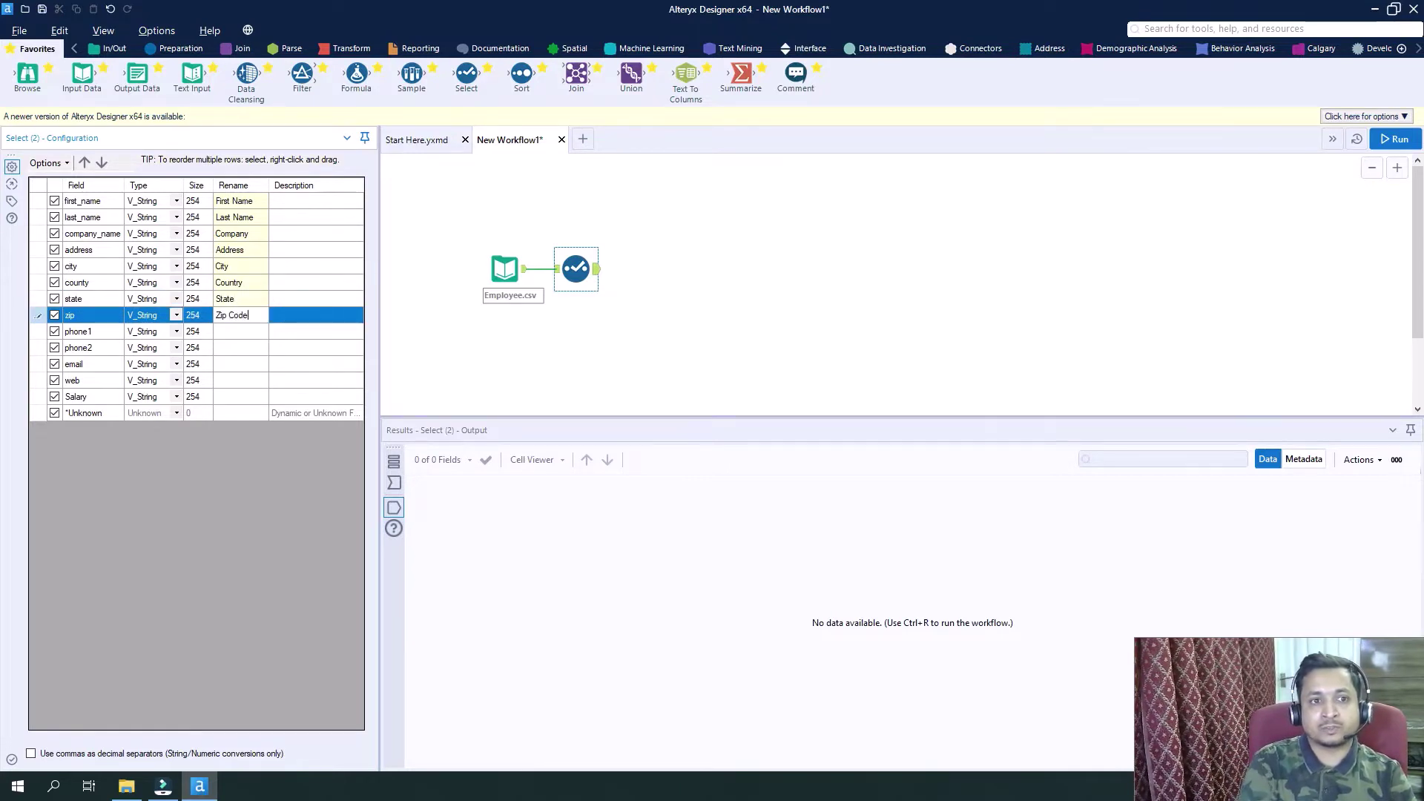
type("p Code")
key("Down")
Rename the remaining contact fields to Phone 1, Phone 2, Email ID and Website.
type("Phon")
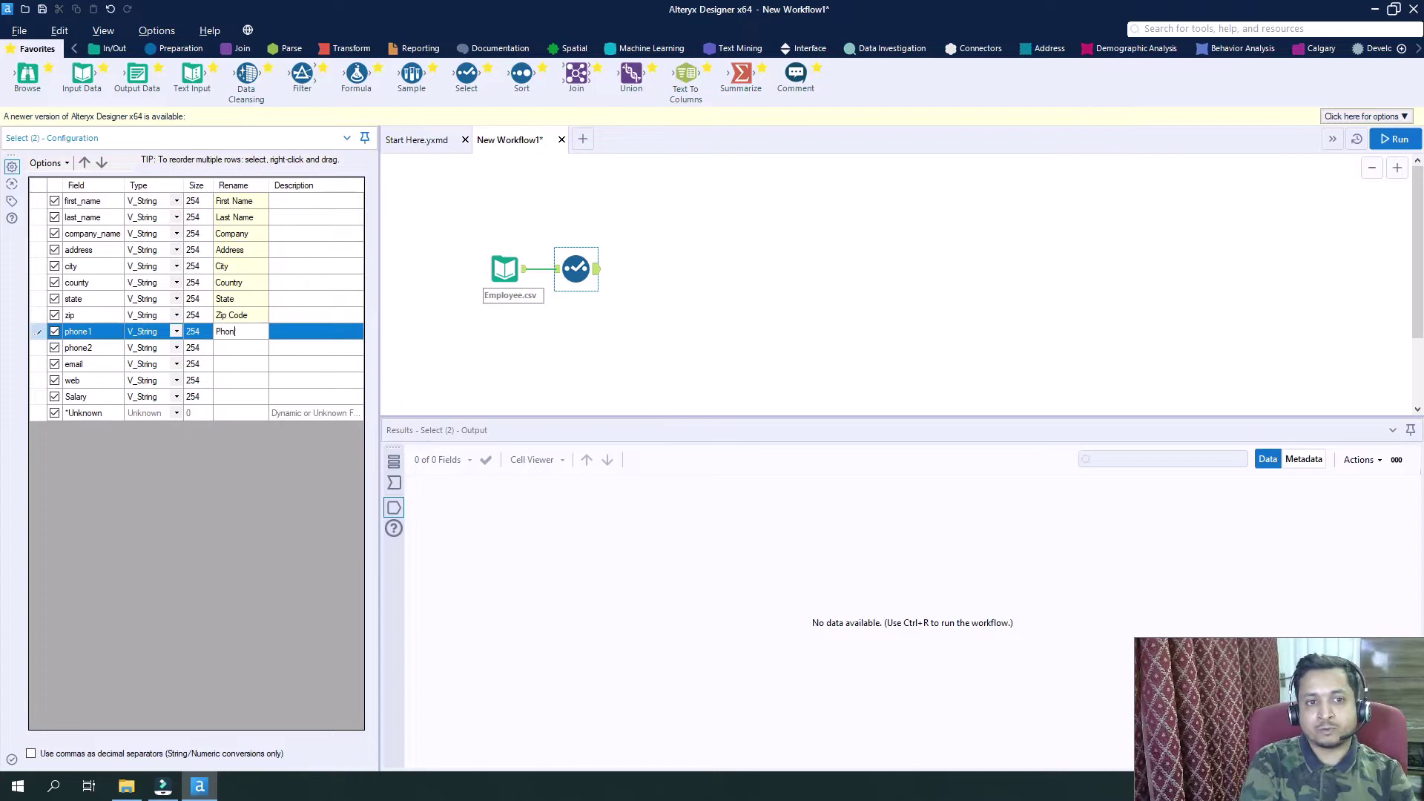
key("Down")
type("Ph")
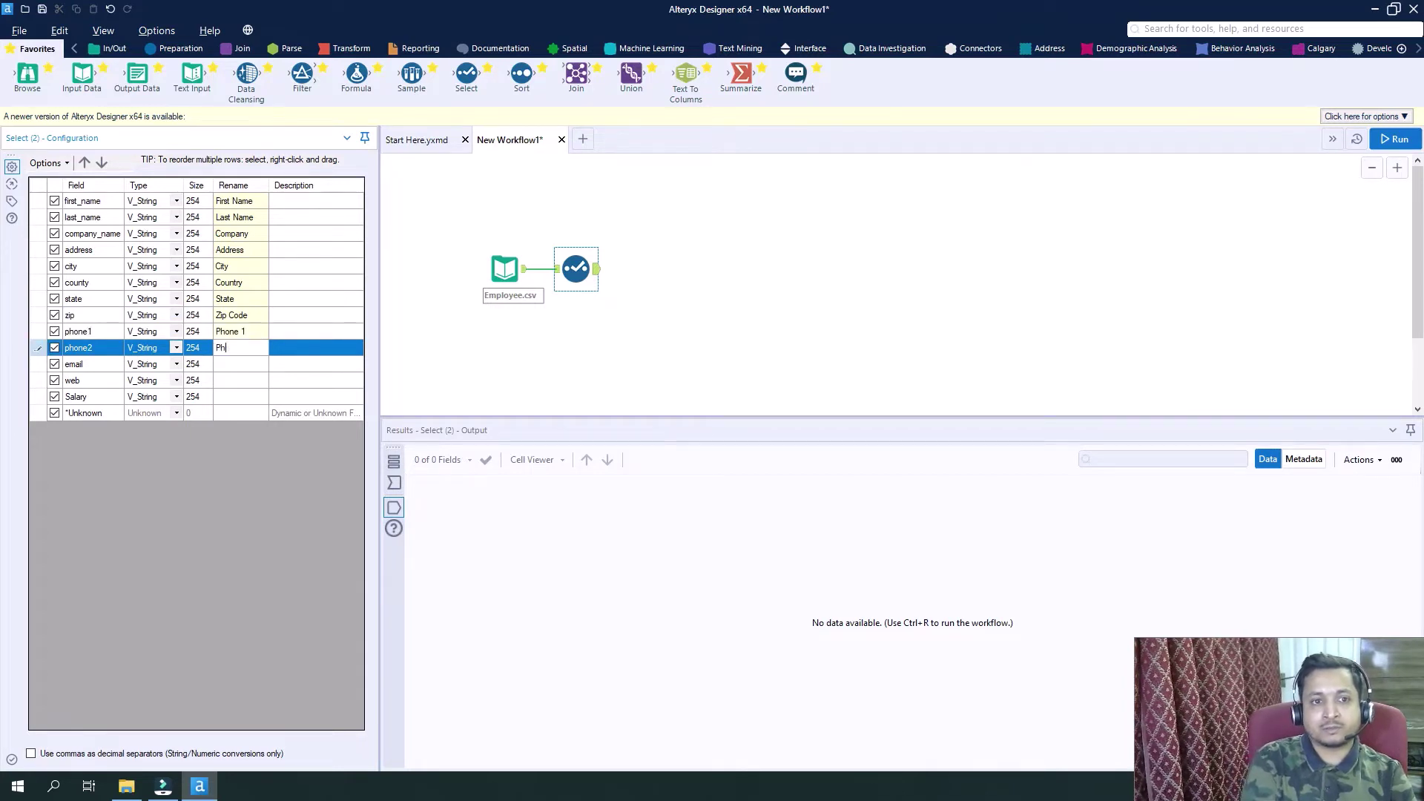
type("one 2")
key("Down")
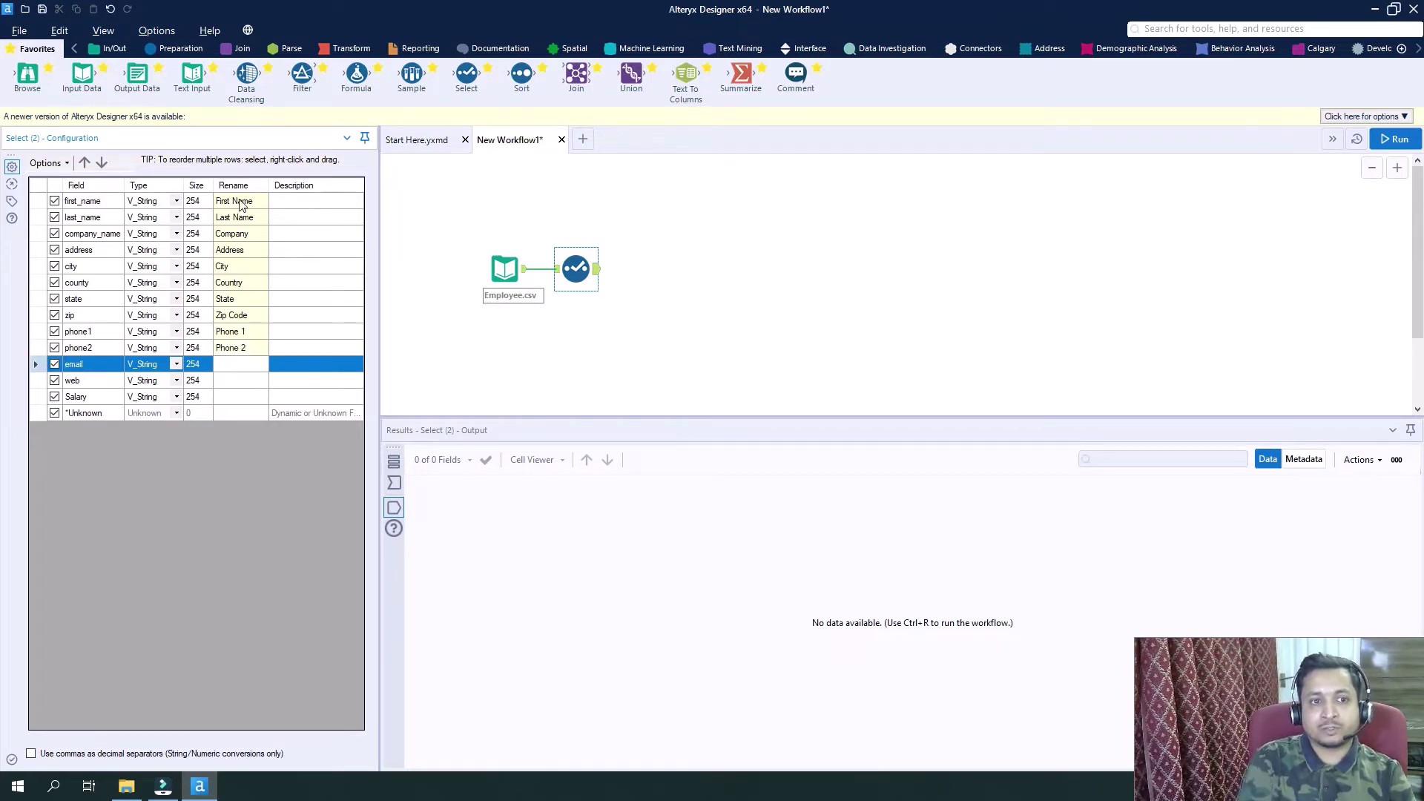
type("Email ID")
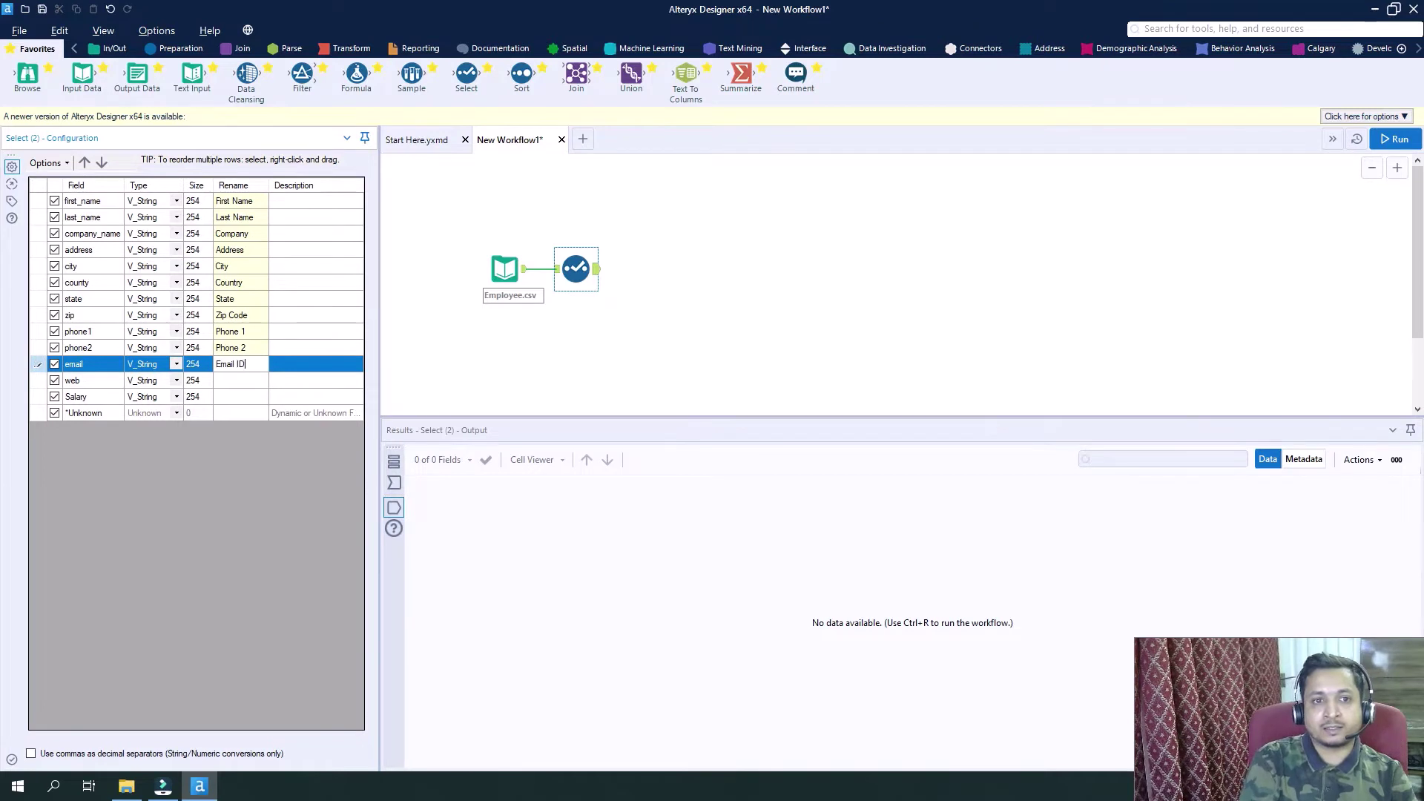
key("Down")
type("Website")
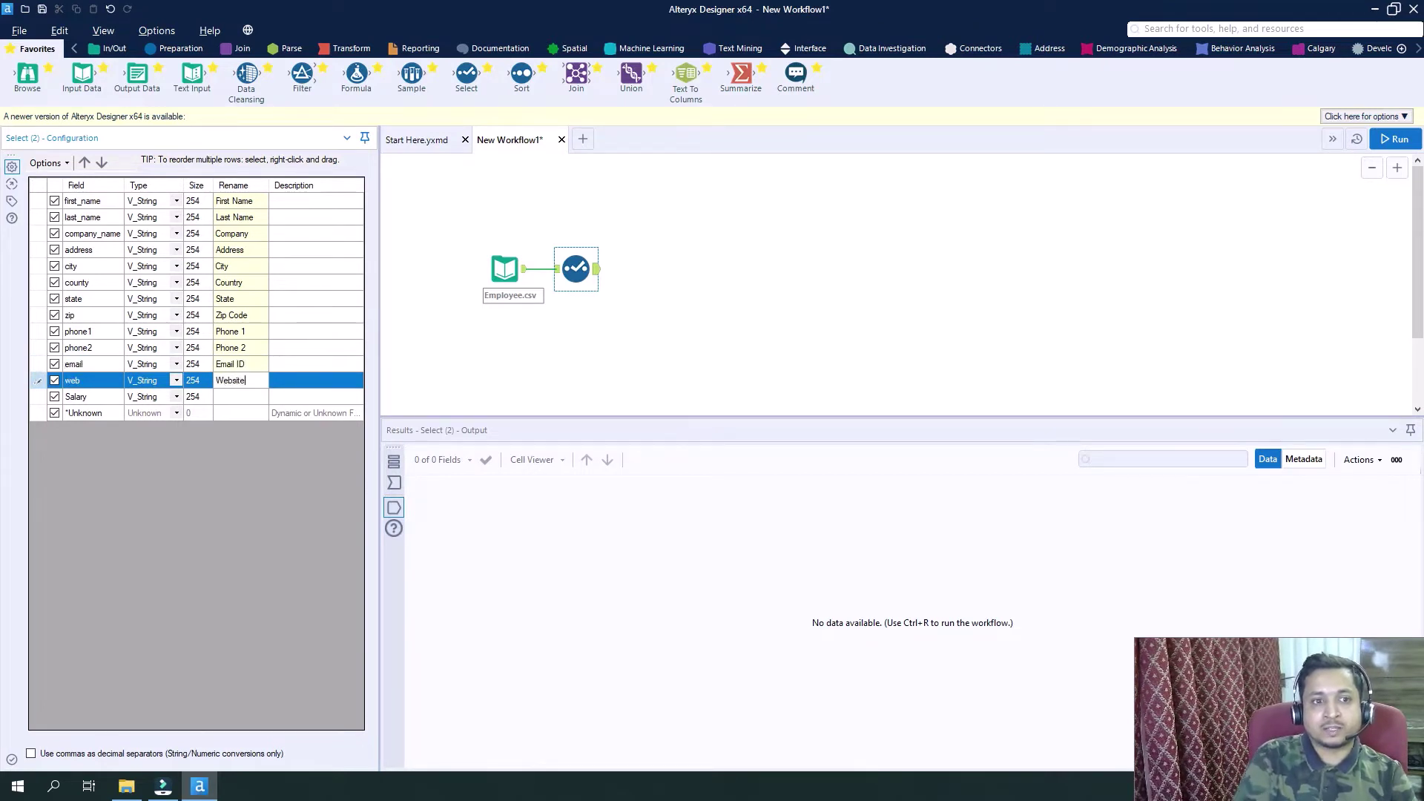
key("Down")
Rename the last field to Salary, run, and view the Select output's 500 renamed records.
type("Salary")
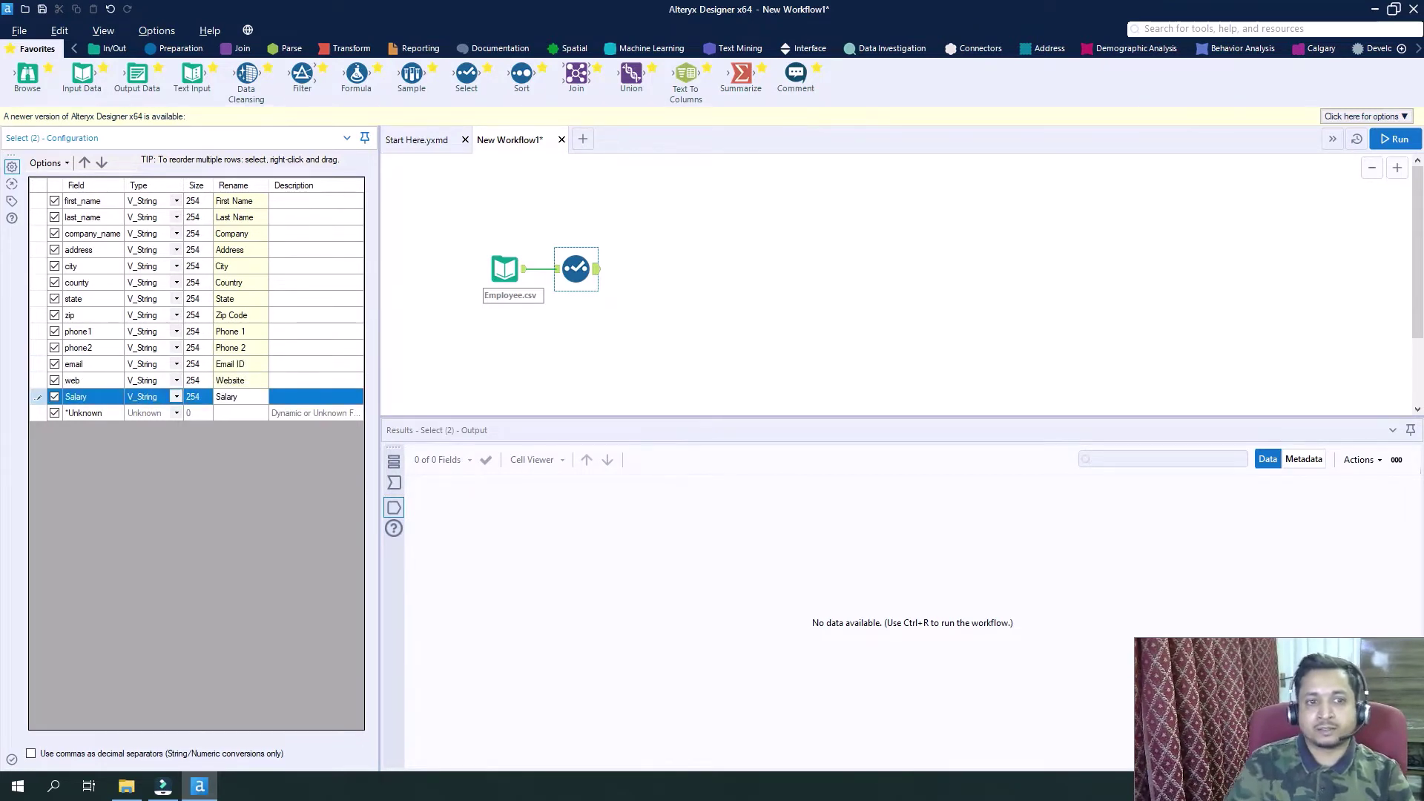
left_click(715, 293)
key("ctrl+r")
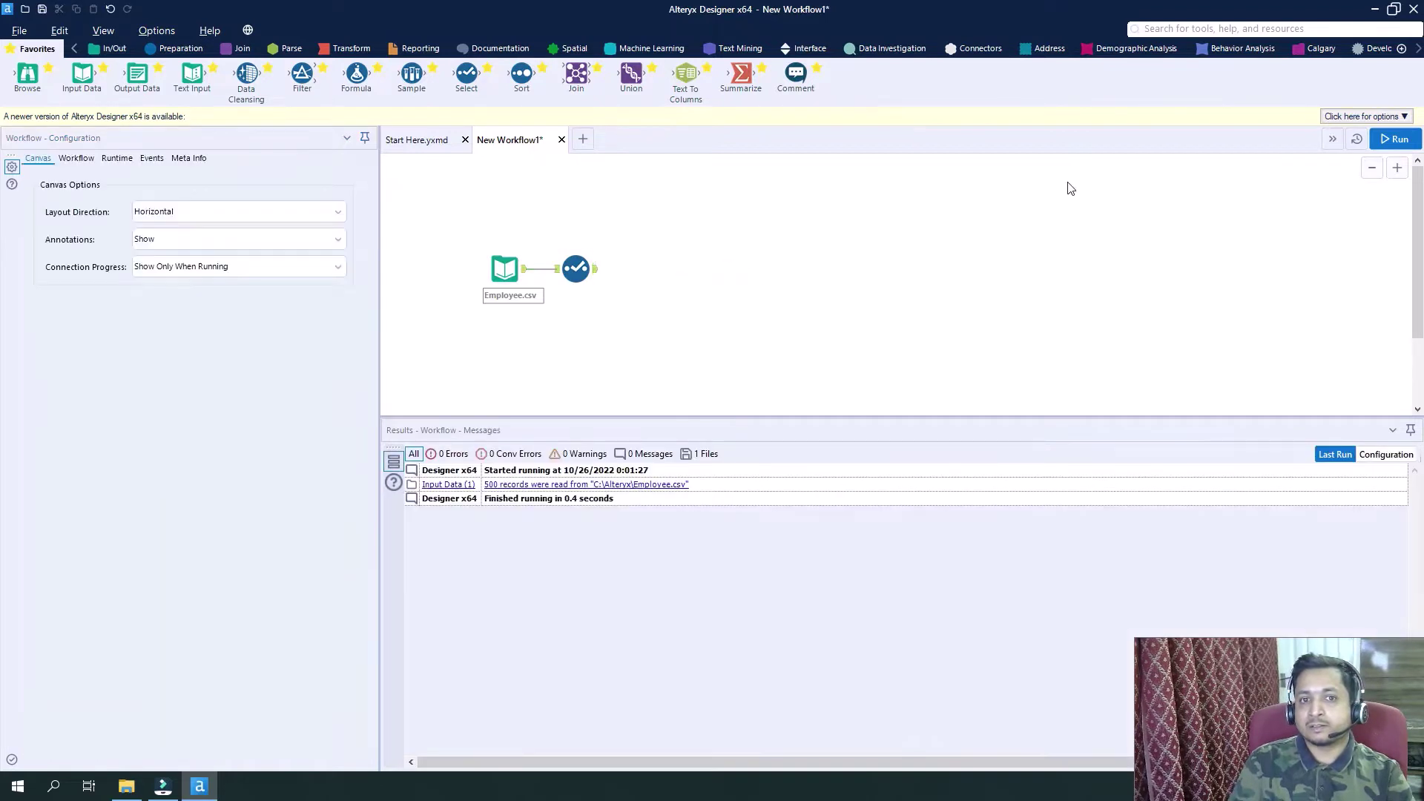
left_click(1394, 138)
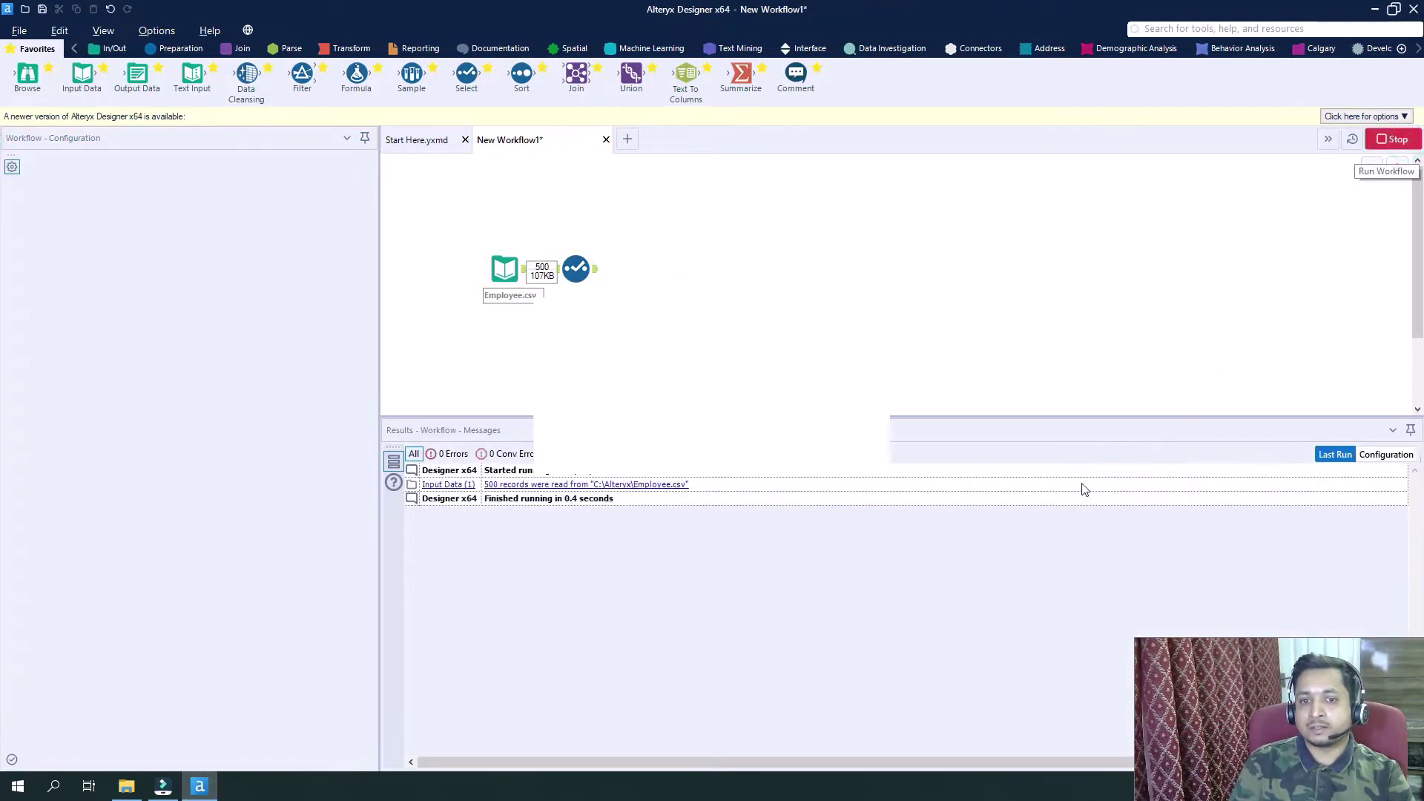
left_click(844, 450)
left_click(592, 275)
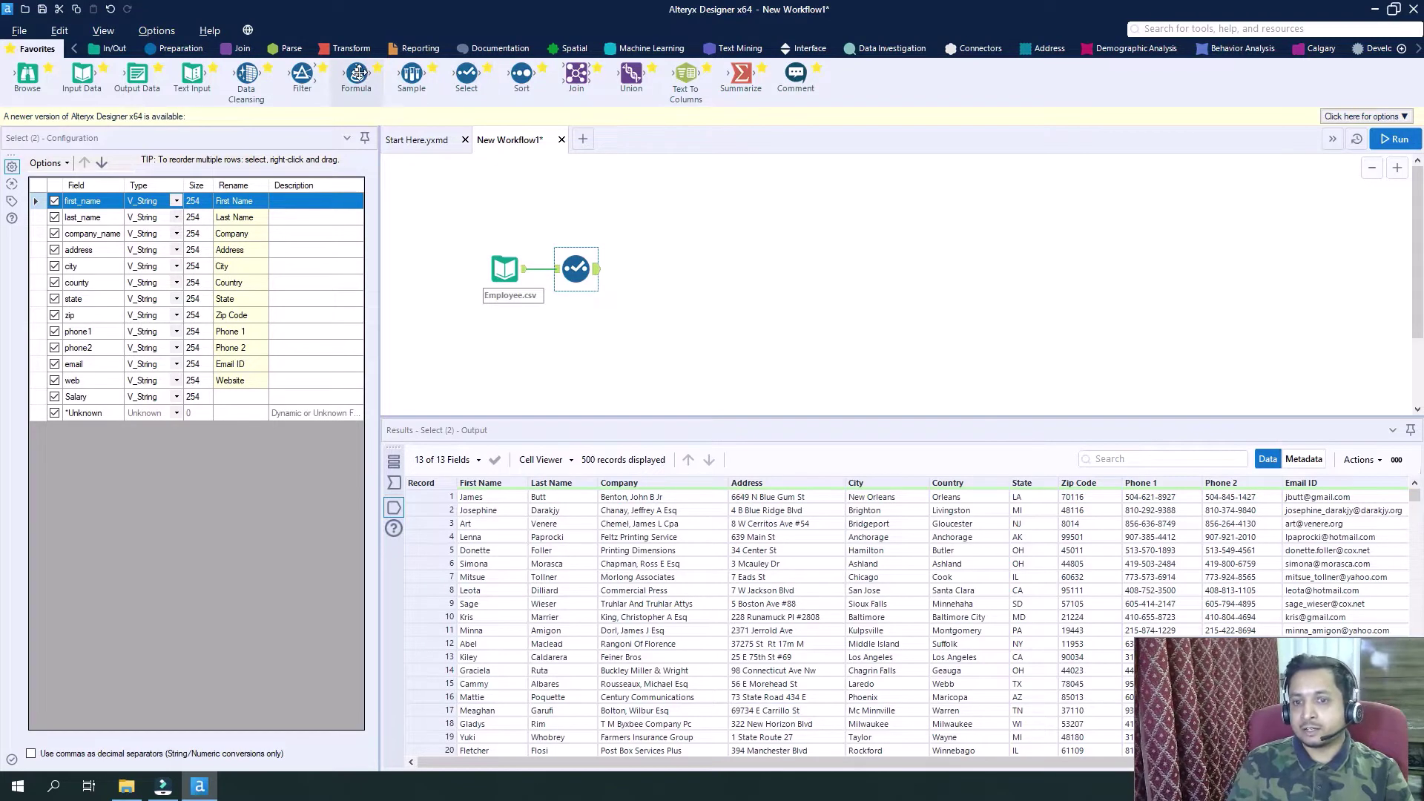
Add a Formula tool after the Select tool with a new column named Complete Address.
left_click_drag(358, 72, 648, 273)
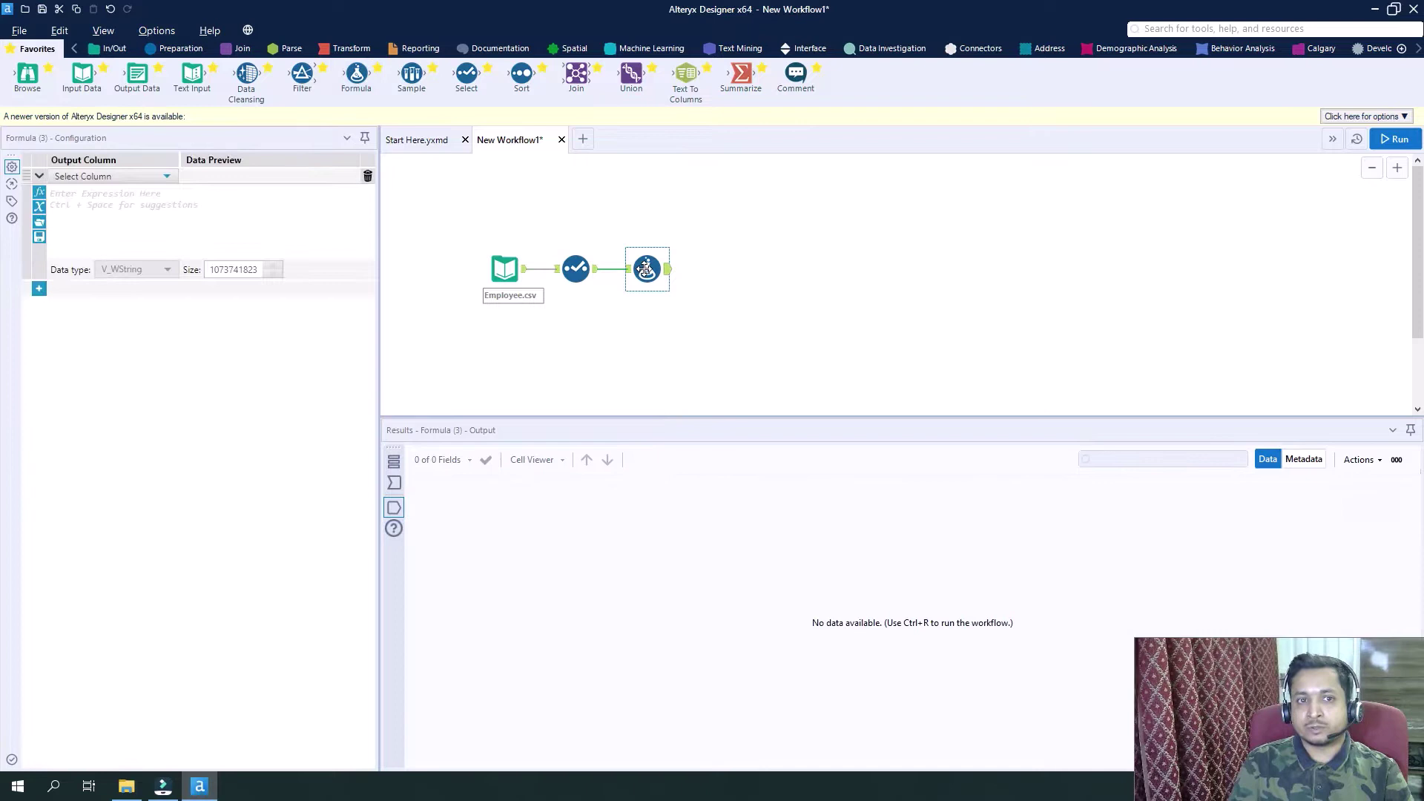
left_click(167, 177)
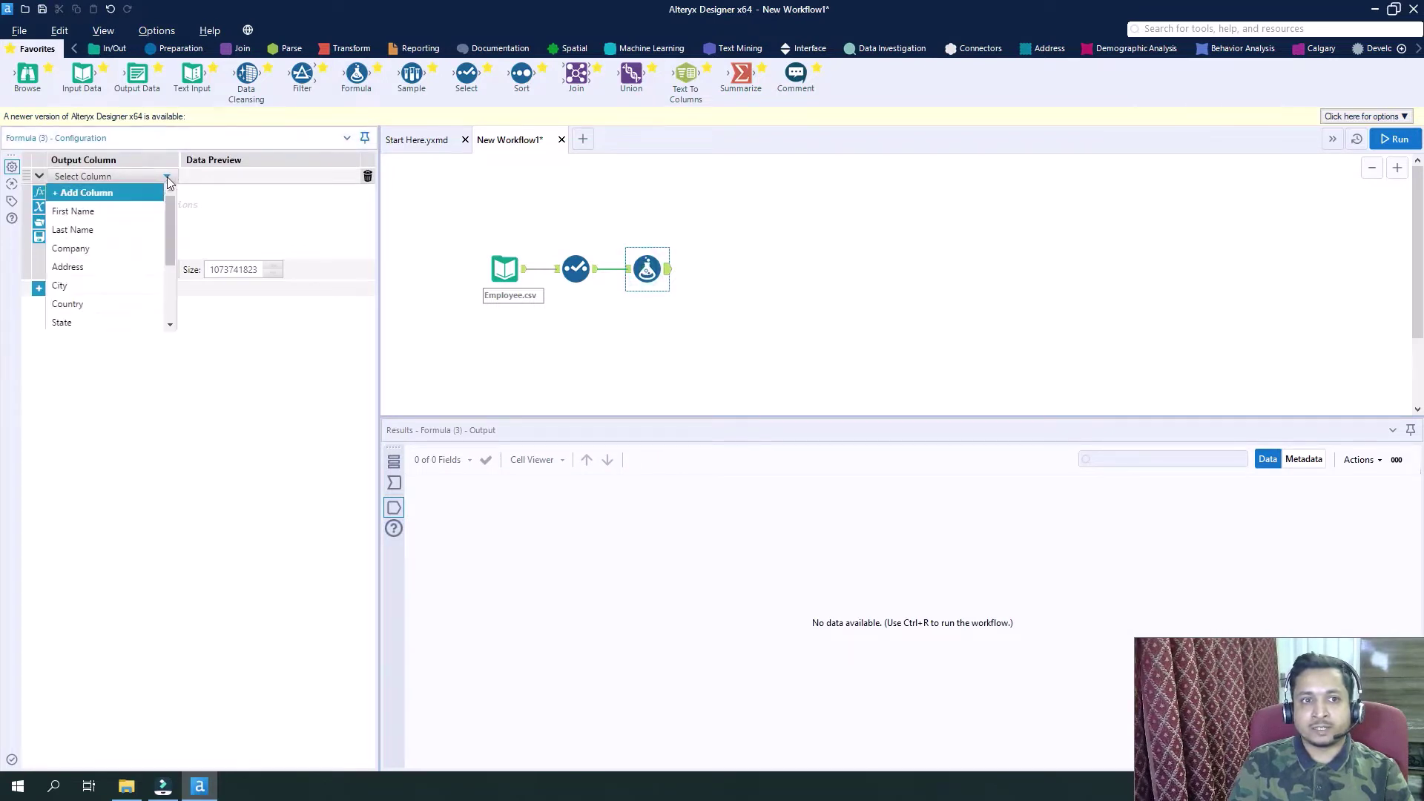
left_click(123, 190)
type("Compl")
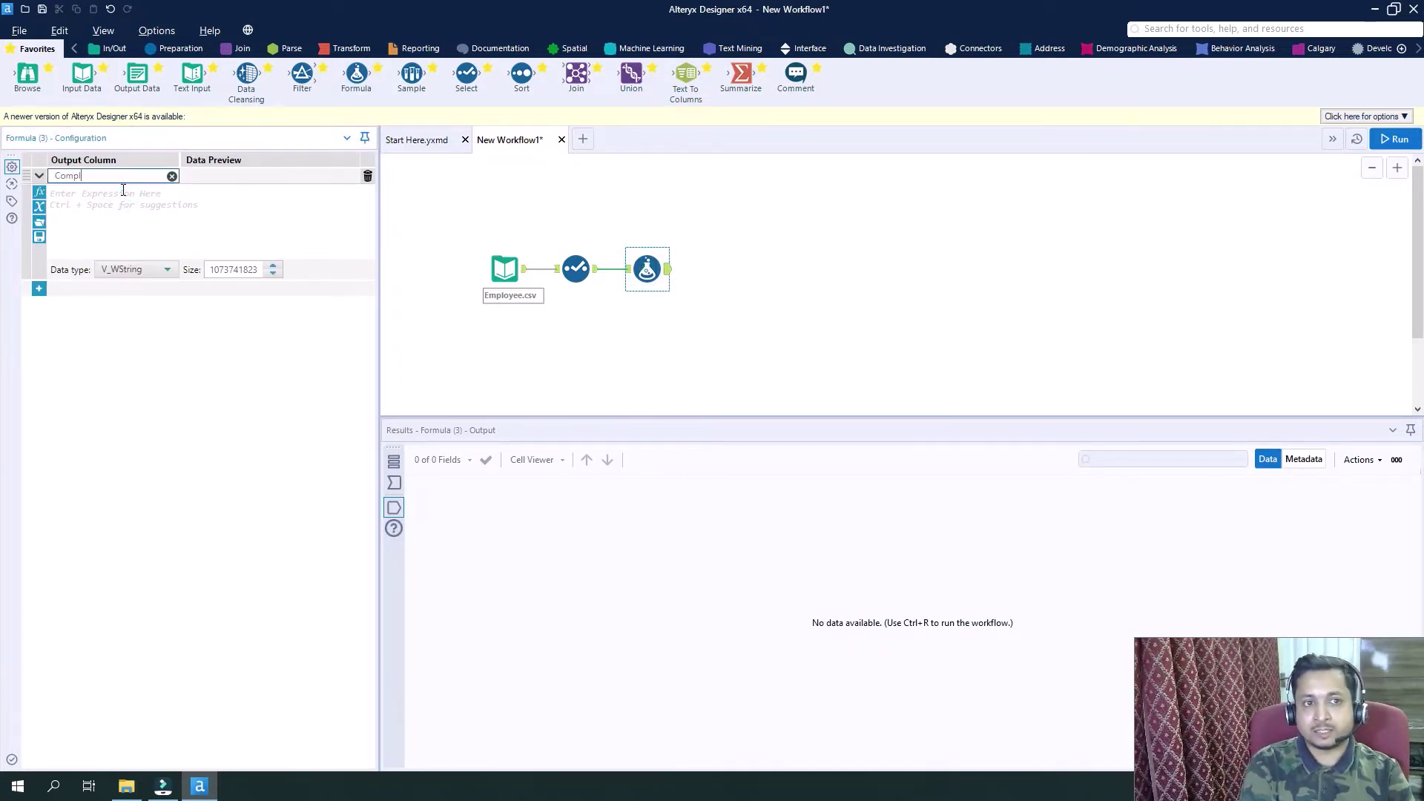
type("ete Add")
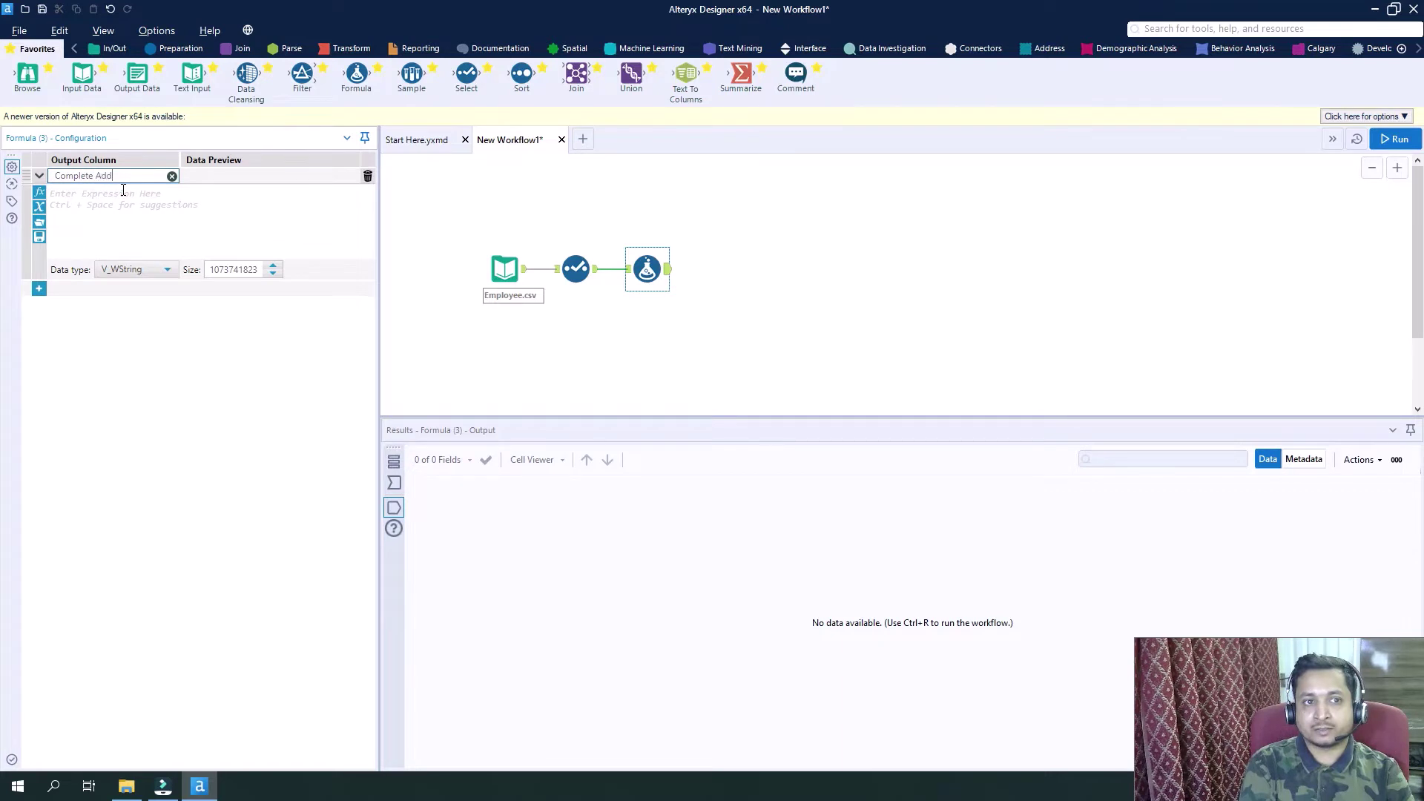
type("ress")
Enter the expression [Address]+", "+[City]+", "+[State]+", "+[Zip Code] for Complete Address.
left_click(89, 227)
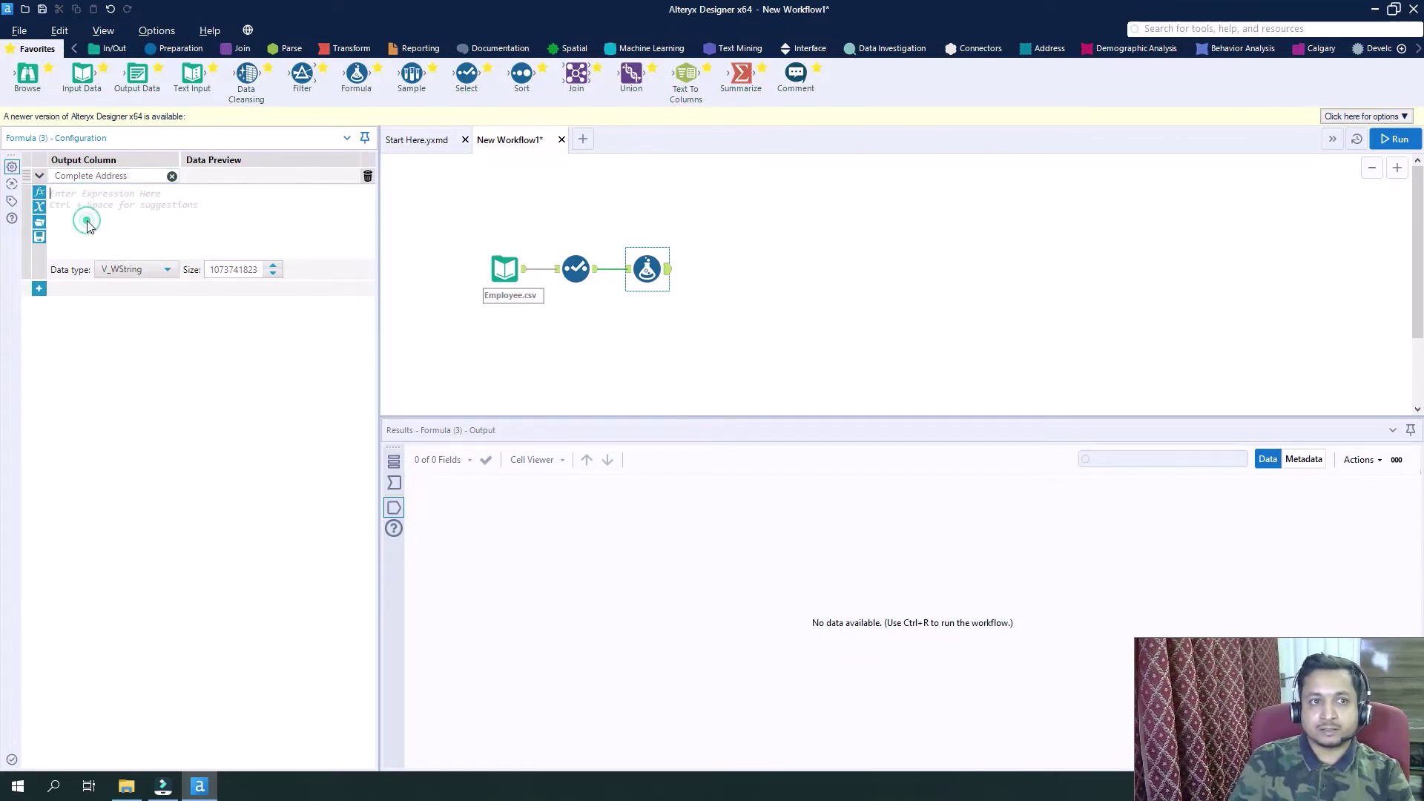
type("[")
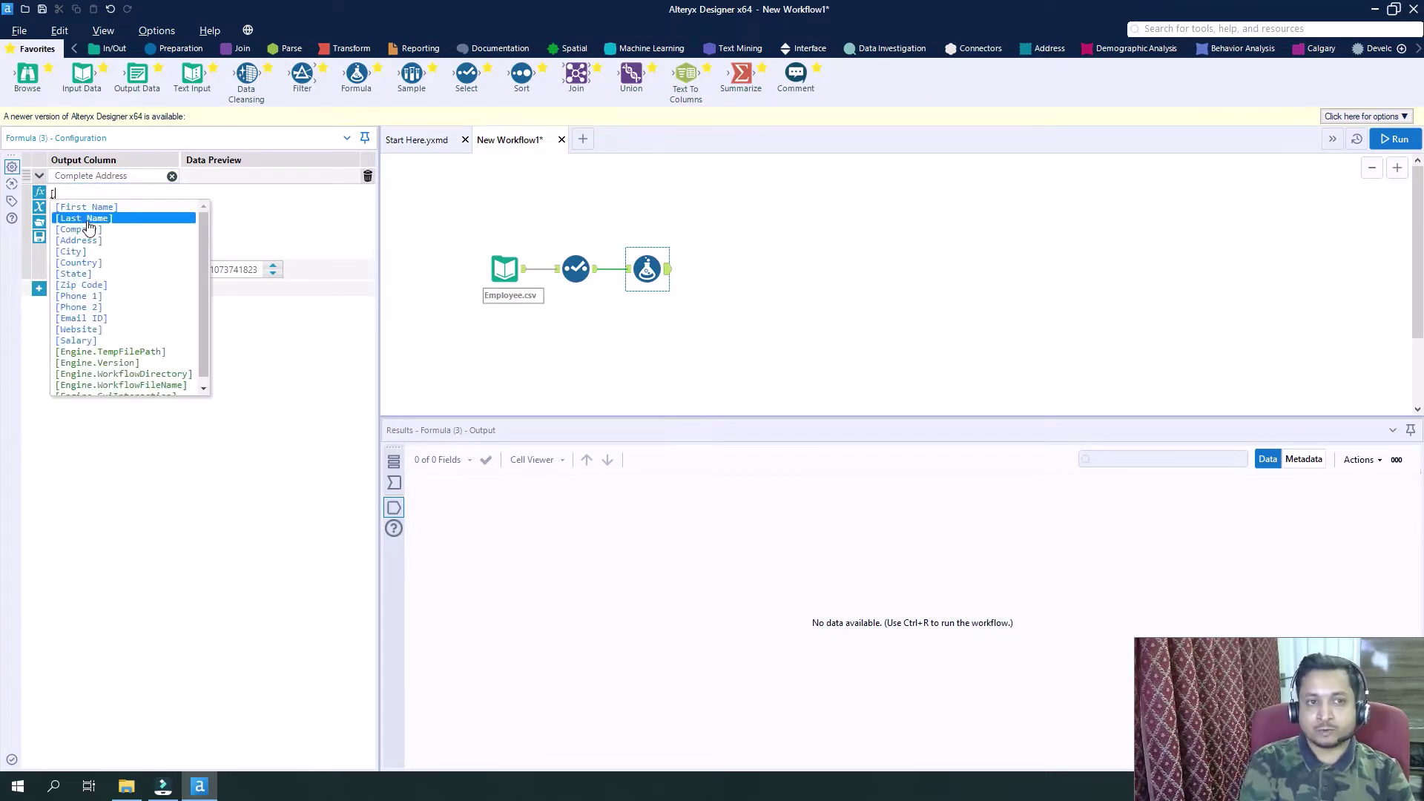
left_click(121, 241)
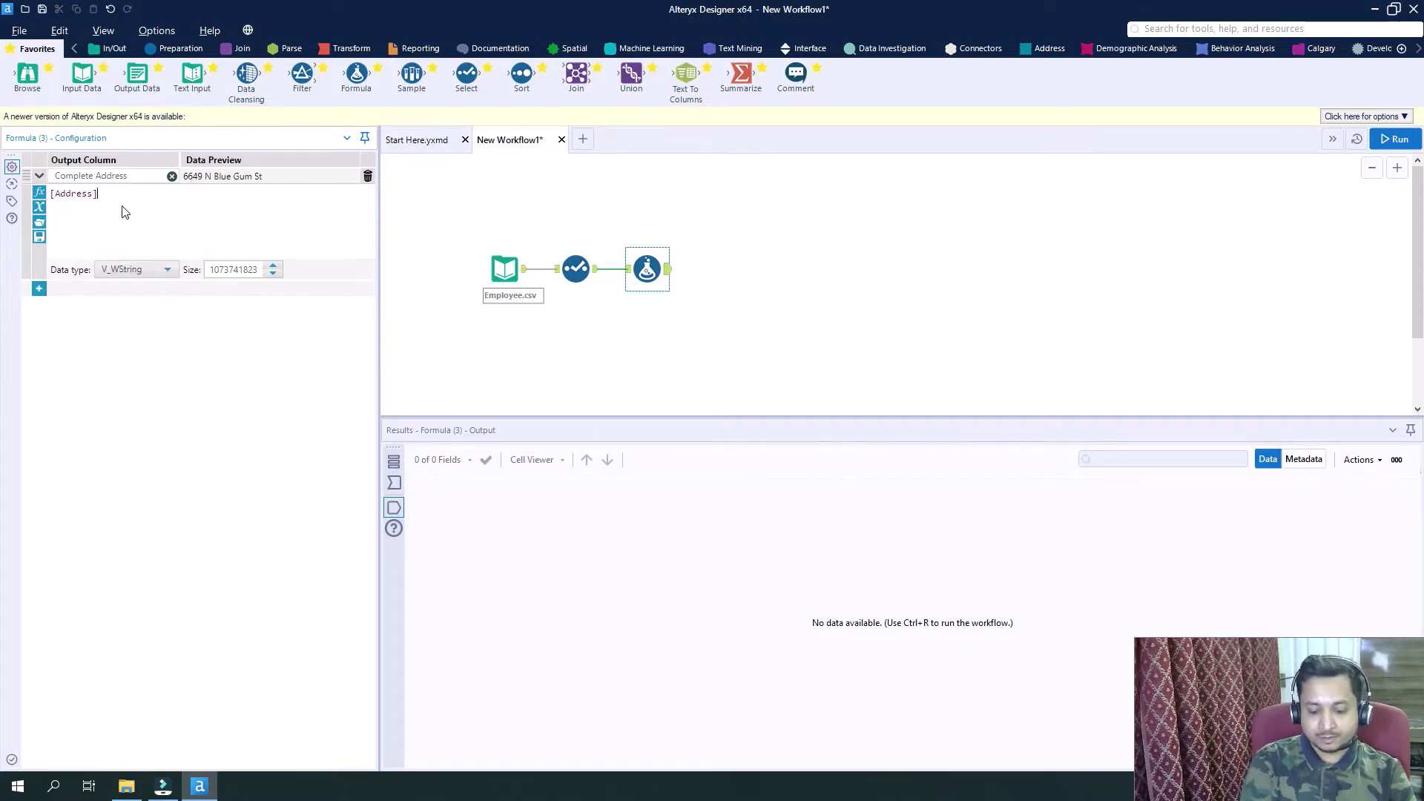
type("+\"")
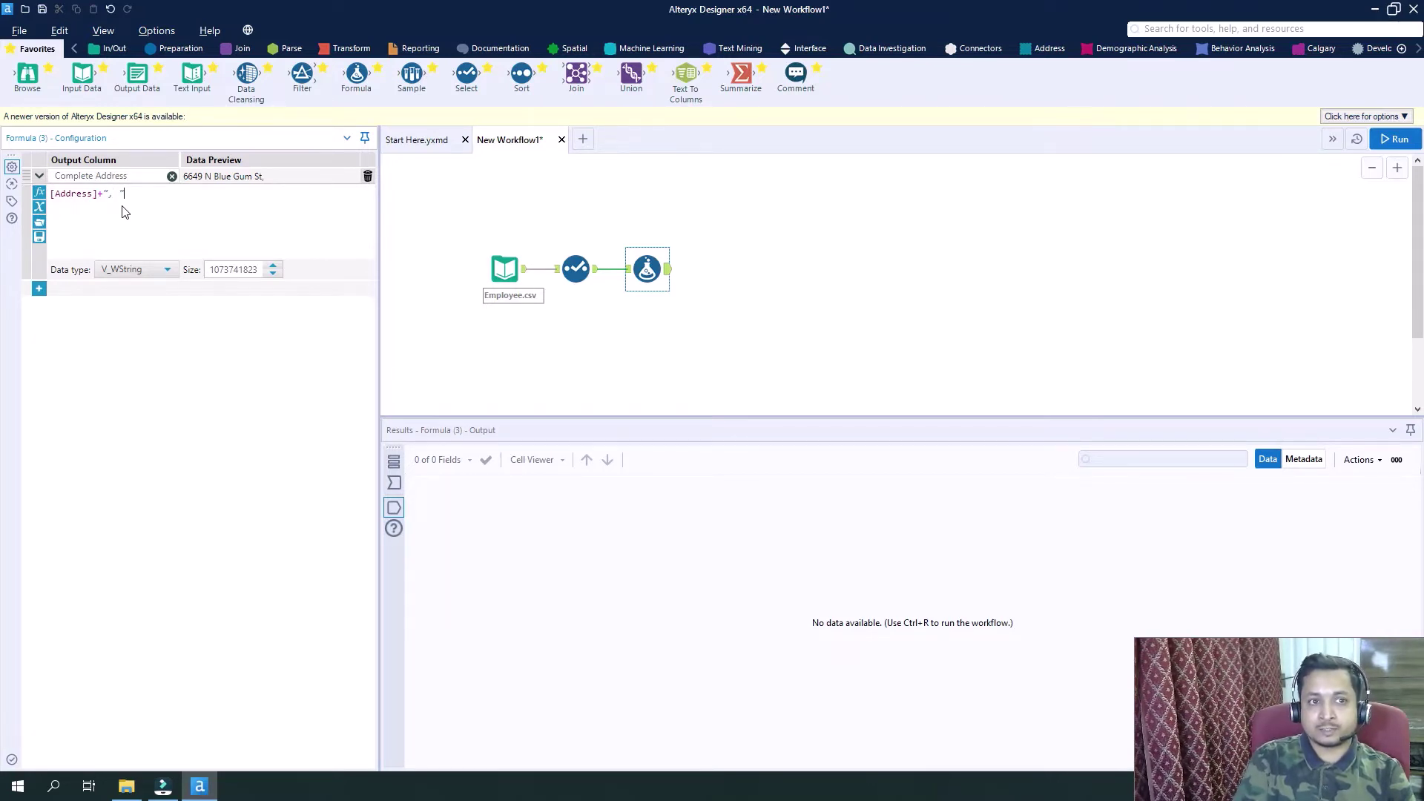
type(", \"+[")
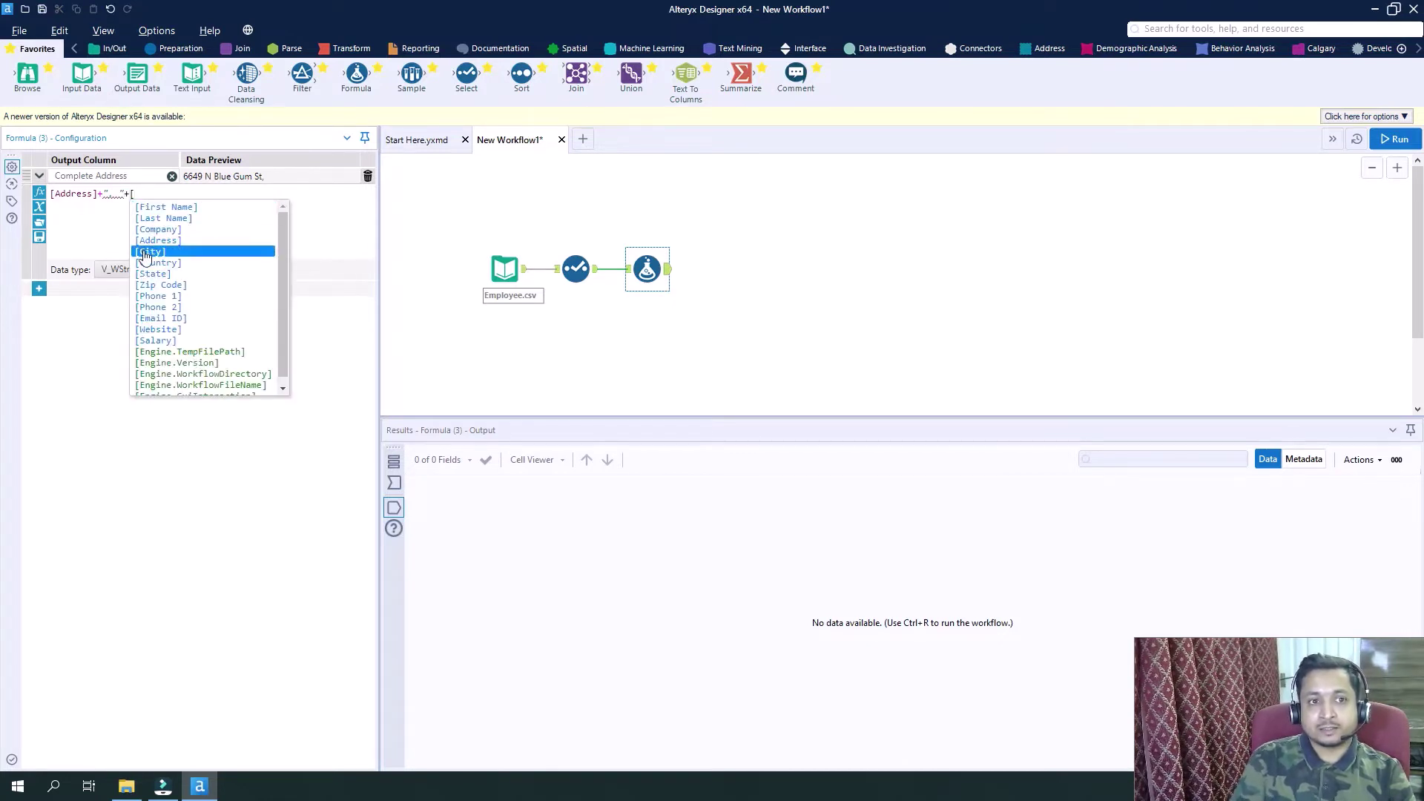
double_click(166, 252)
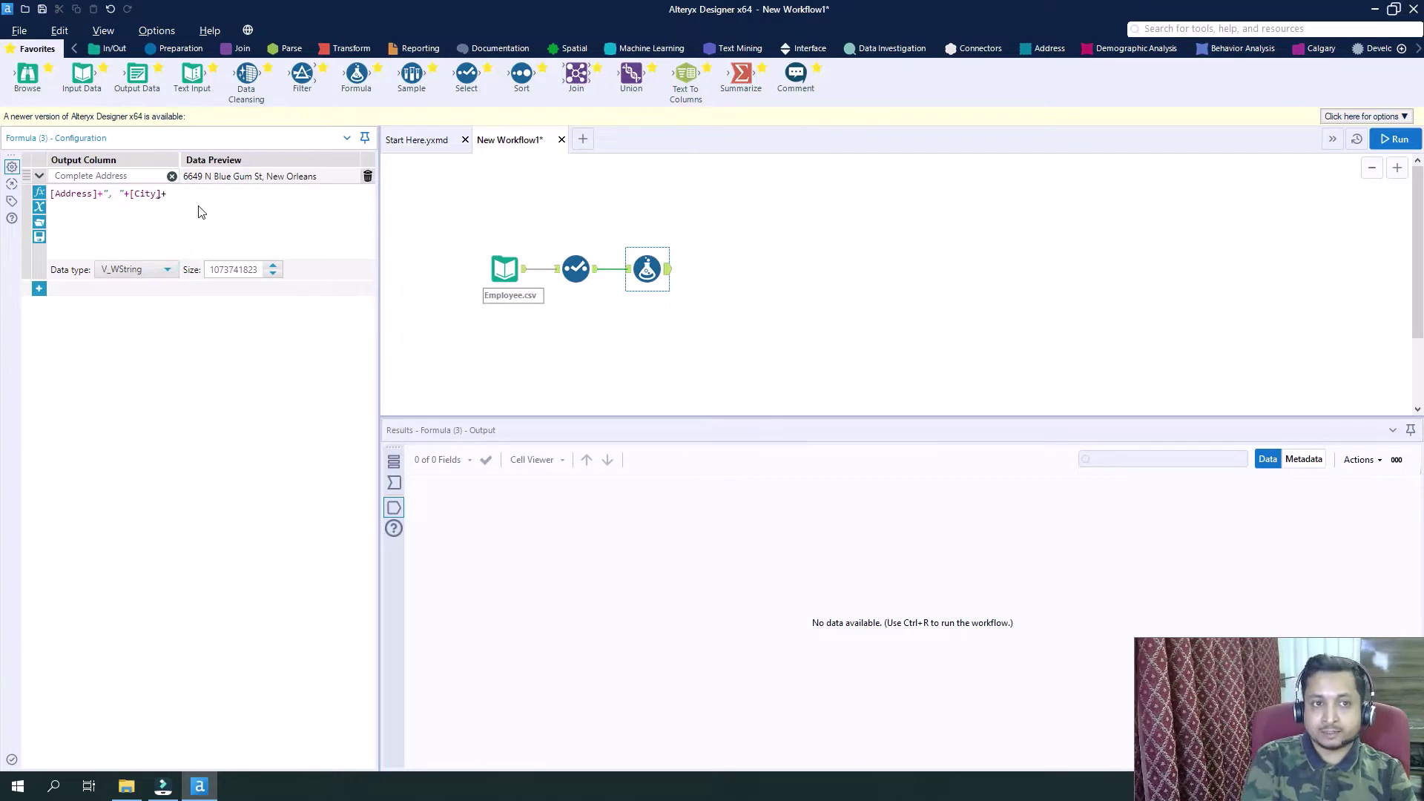
type("+\"")
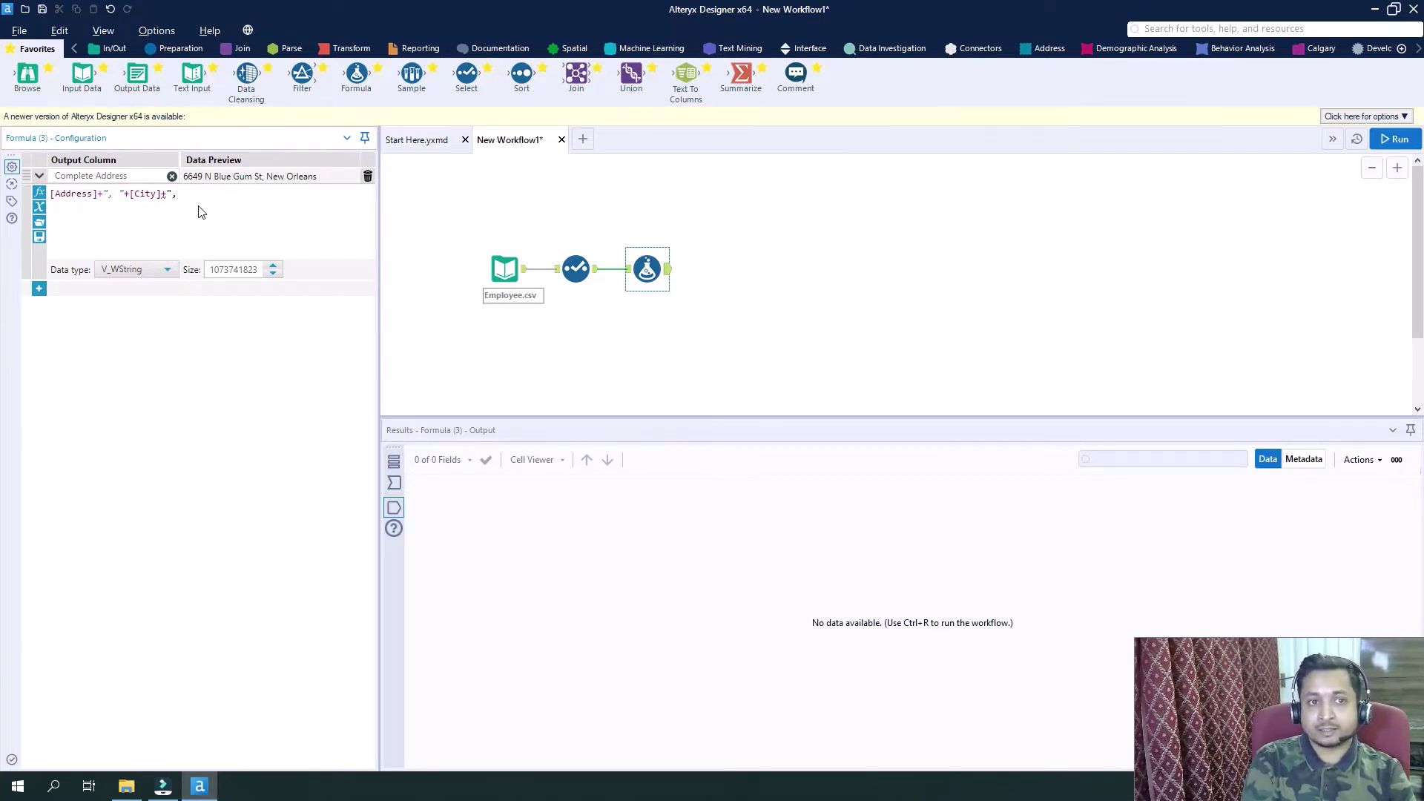
type(", ")
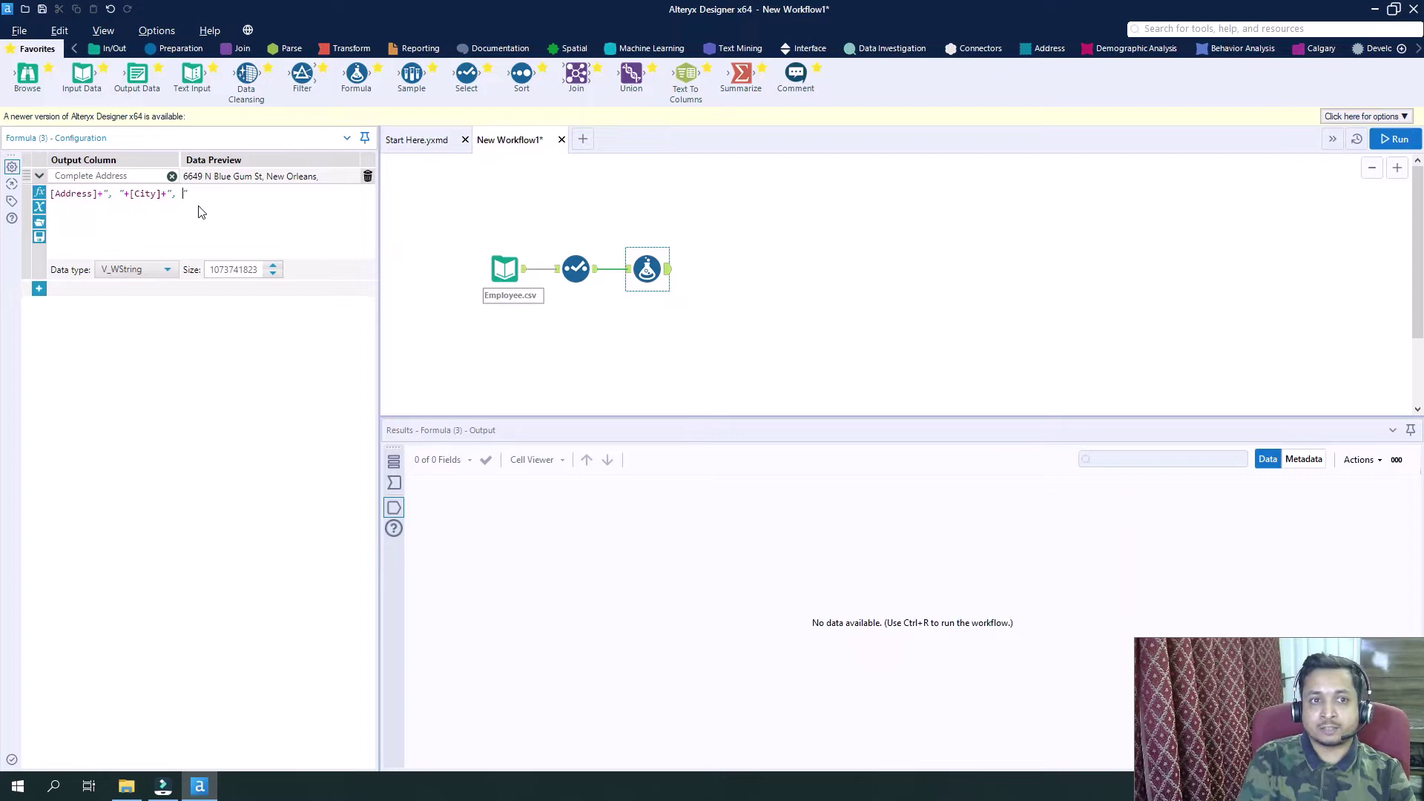
type("\"+")
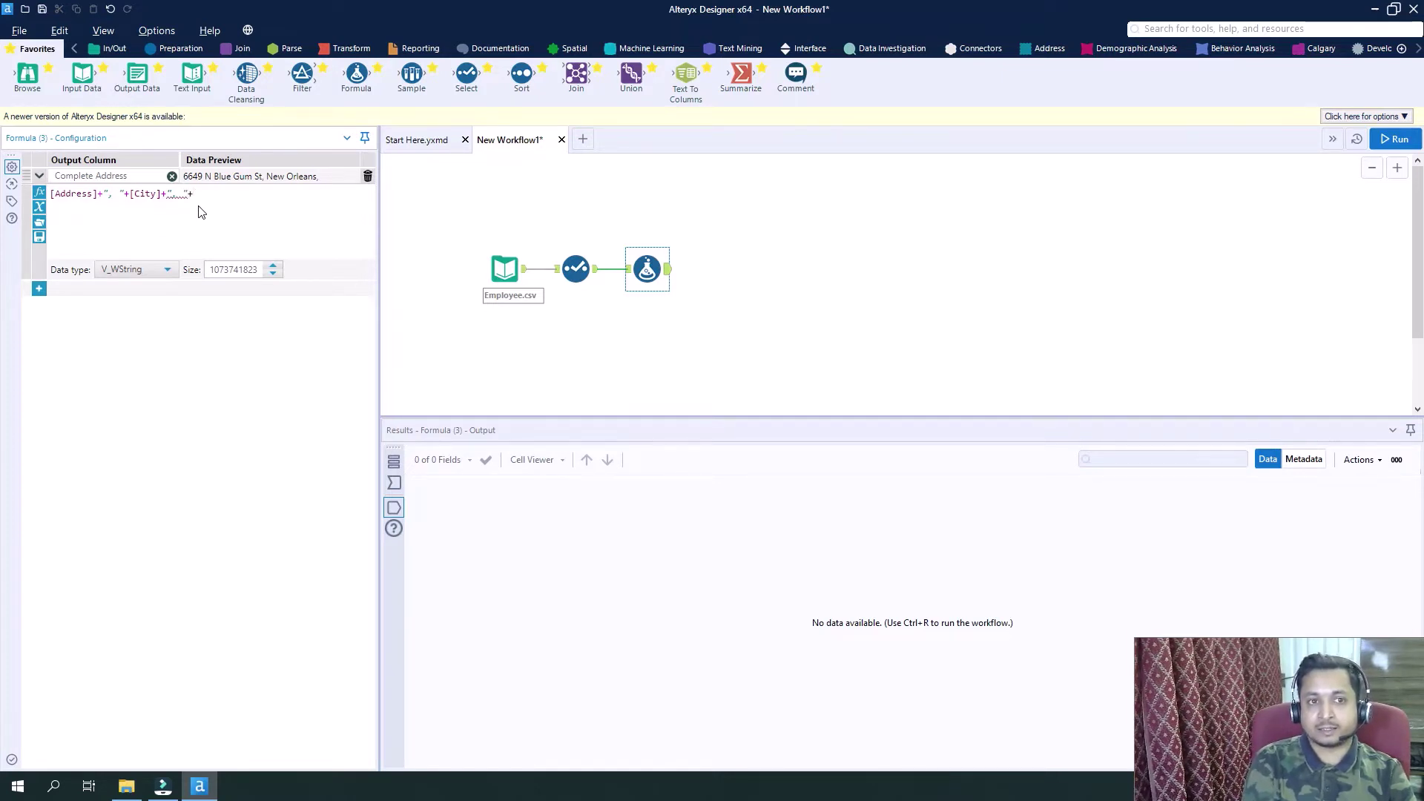
type("\" \"")
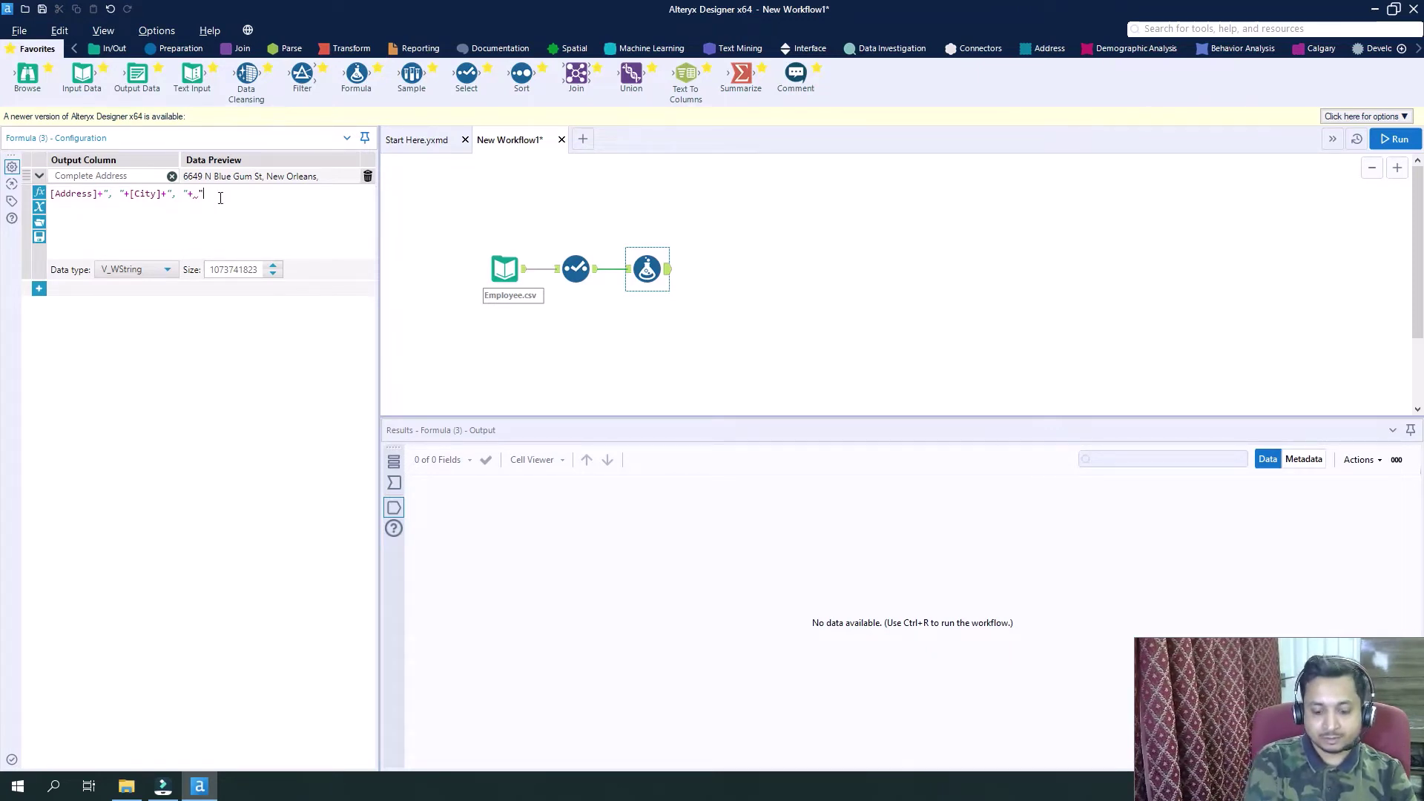
key("Left")
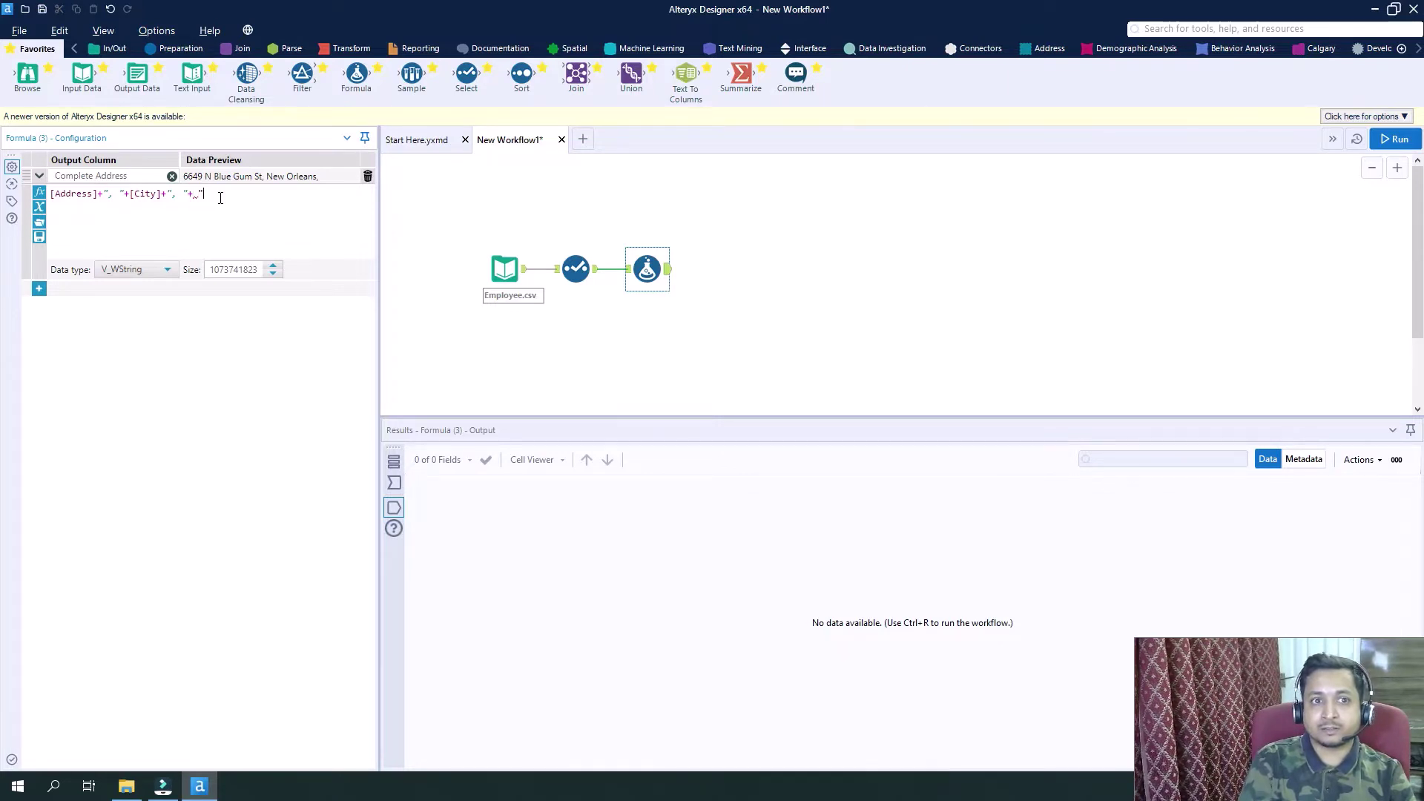
key("BackSpace")
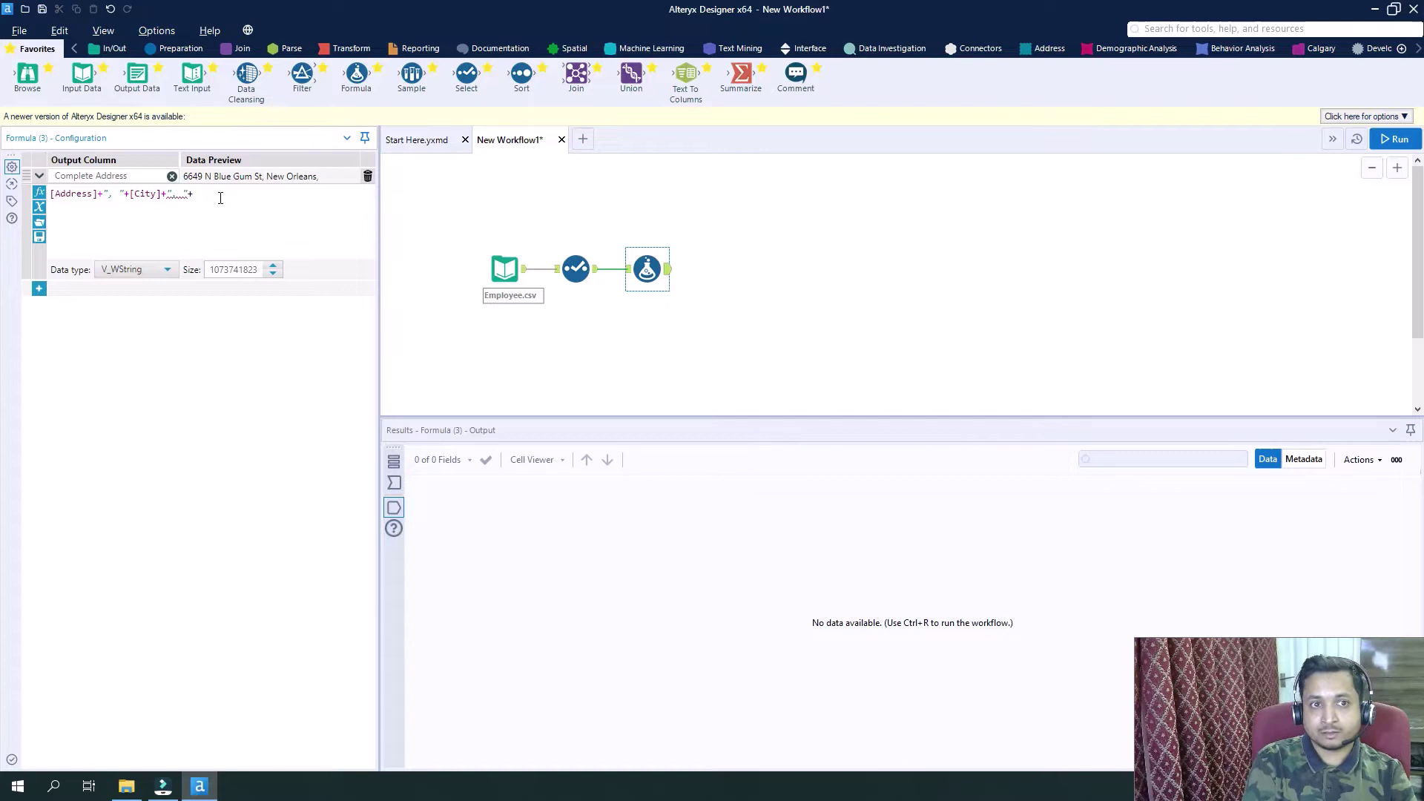
type("[")
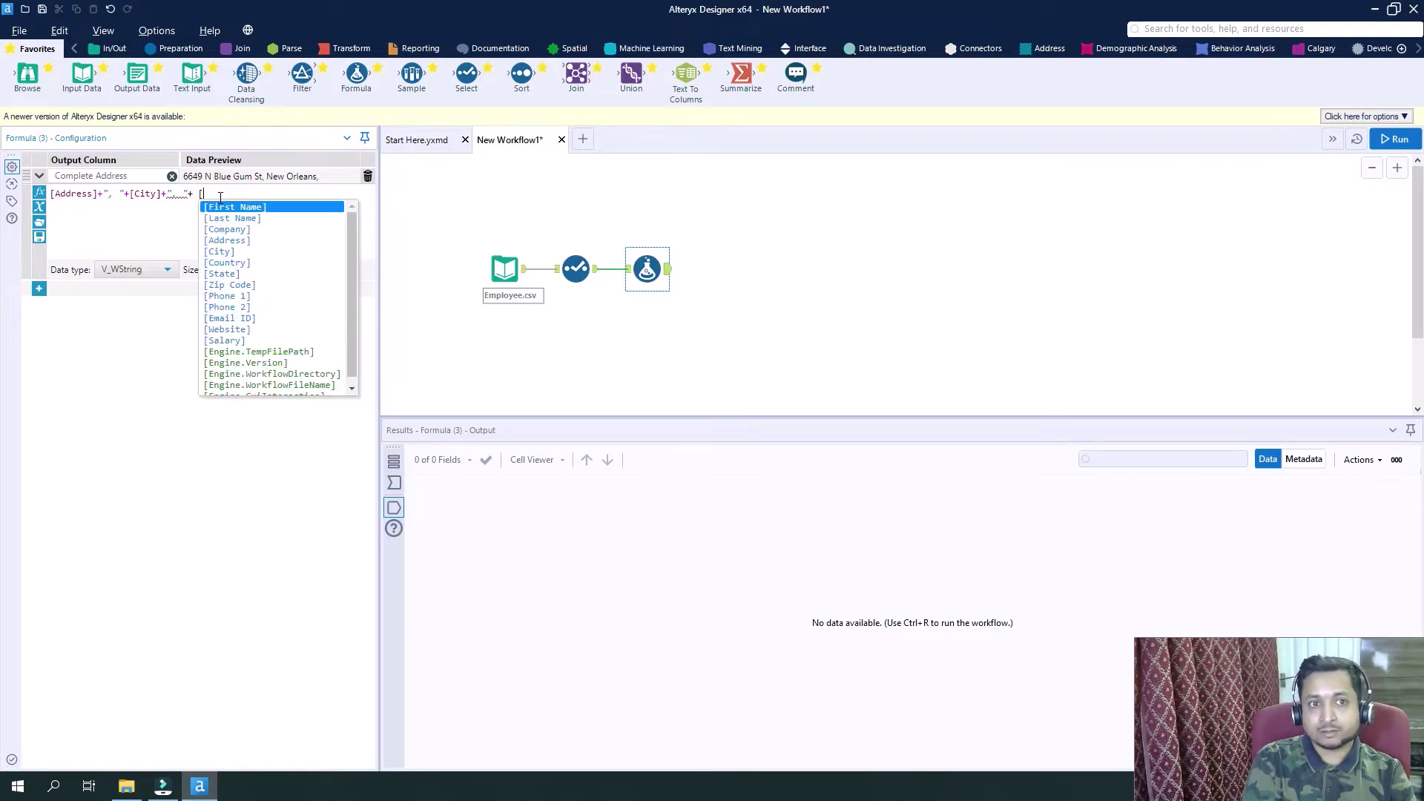
left_click(227, 274)
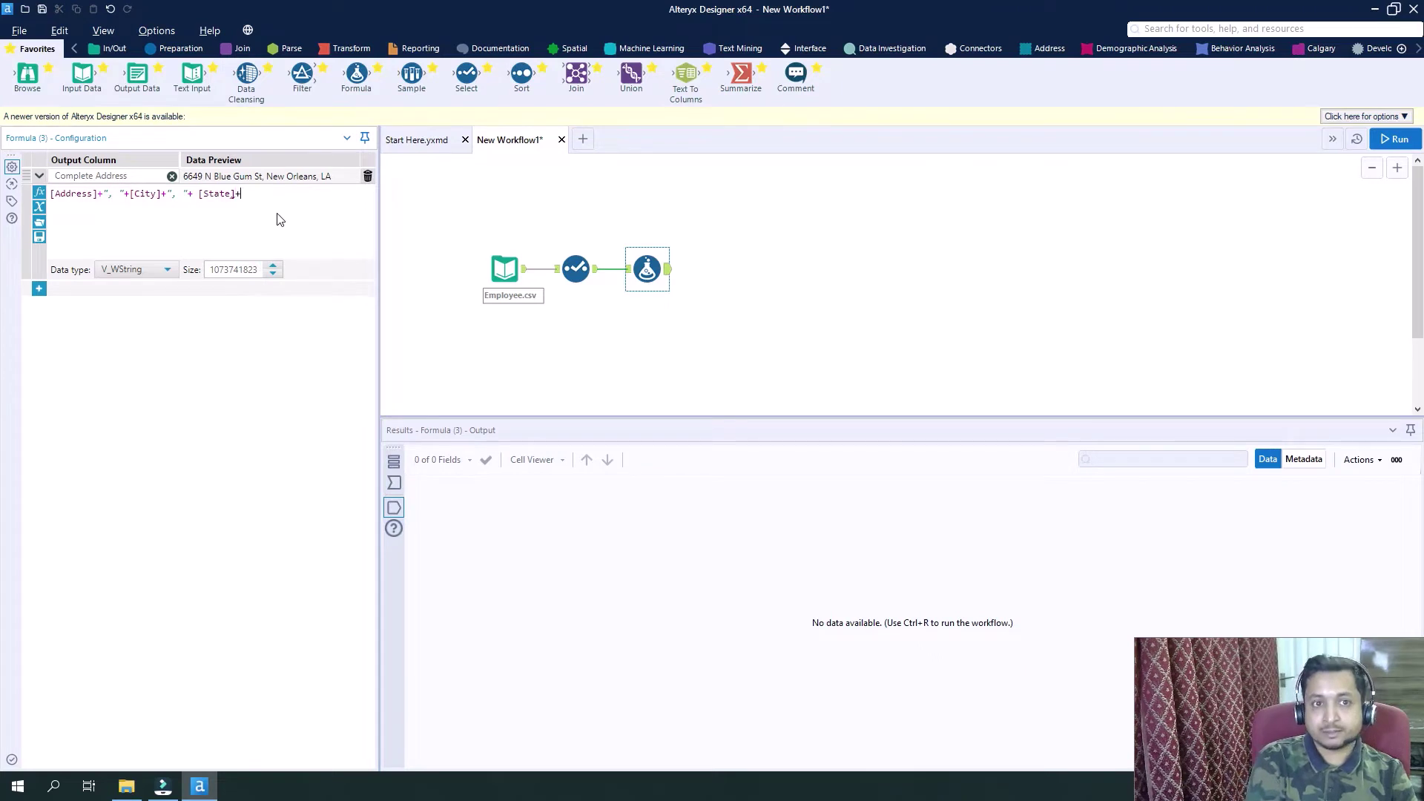
type("+\"")
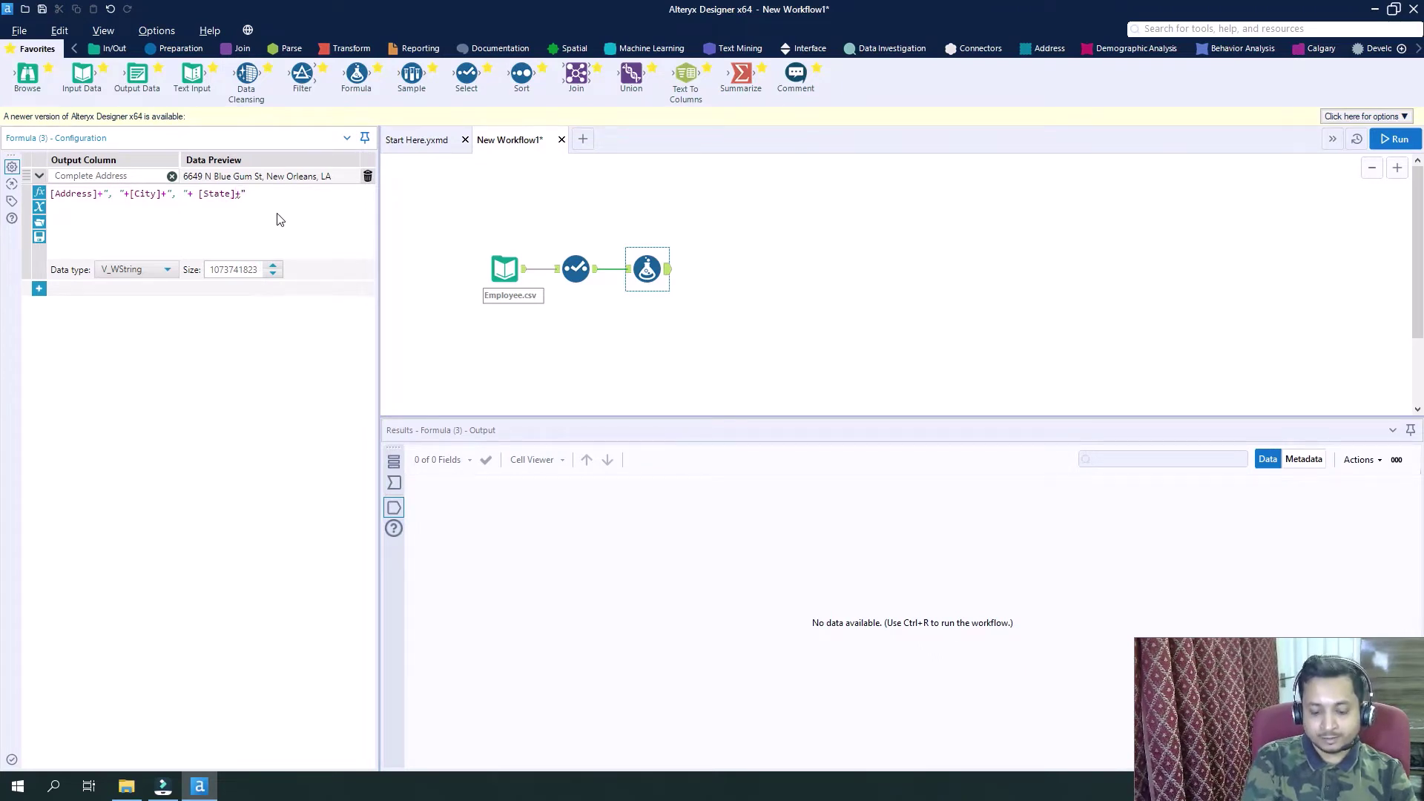
type(", \"")
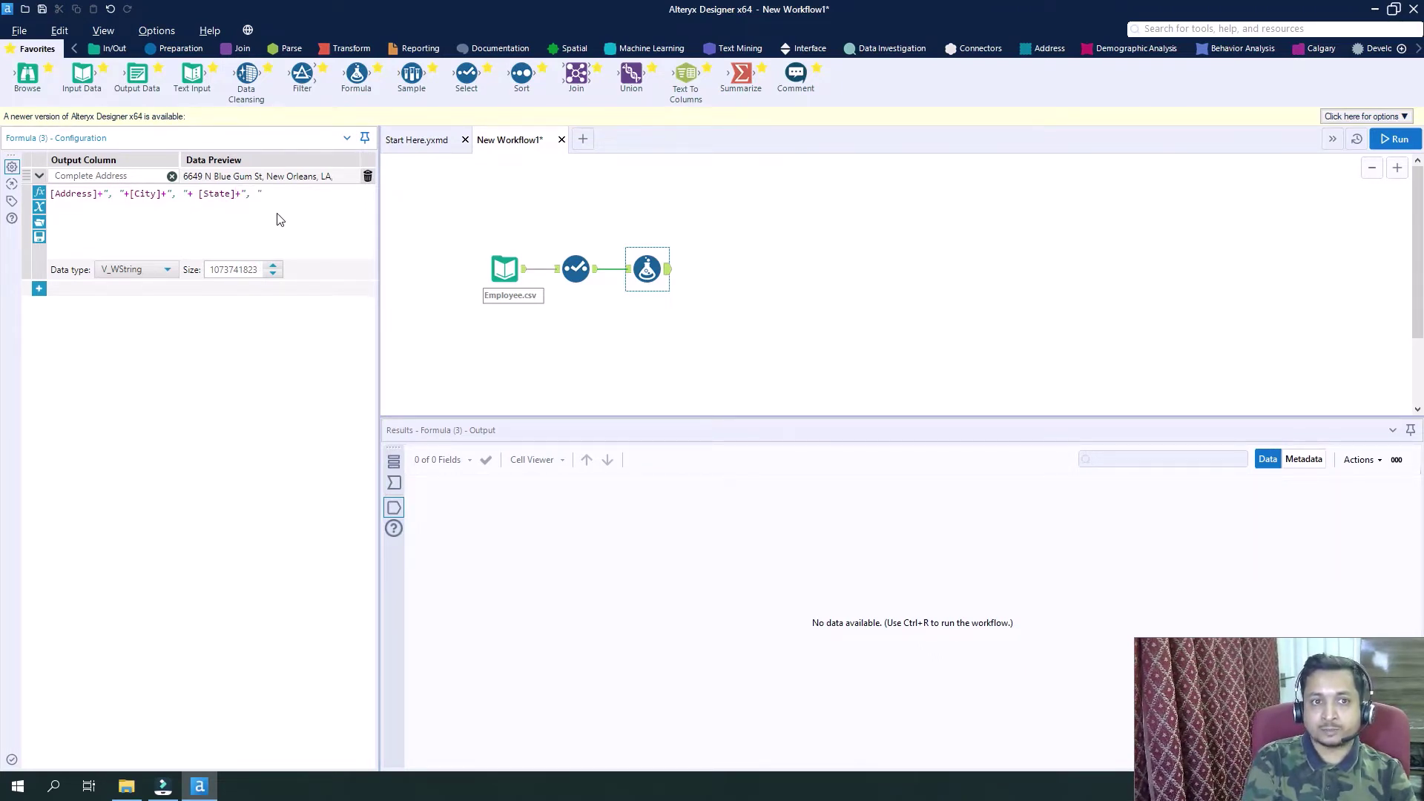
type("+")
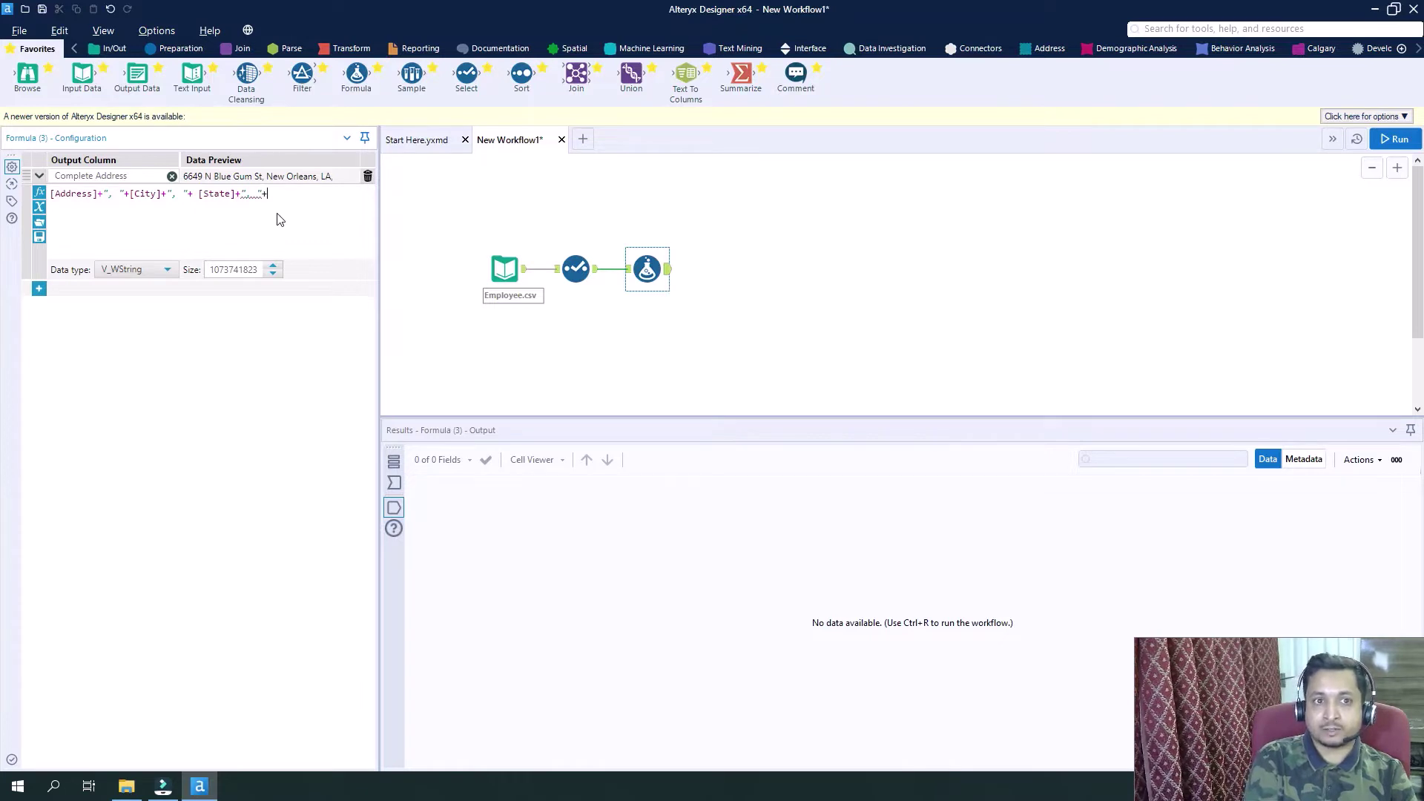
type("[")
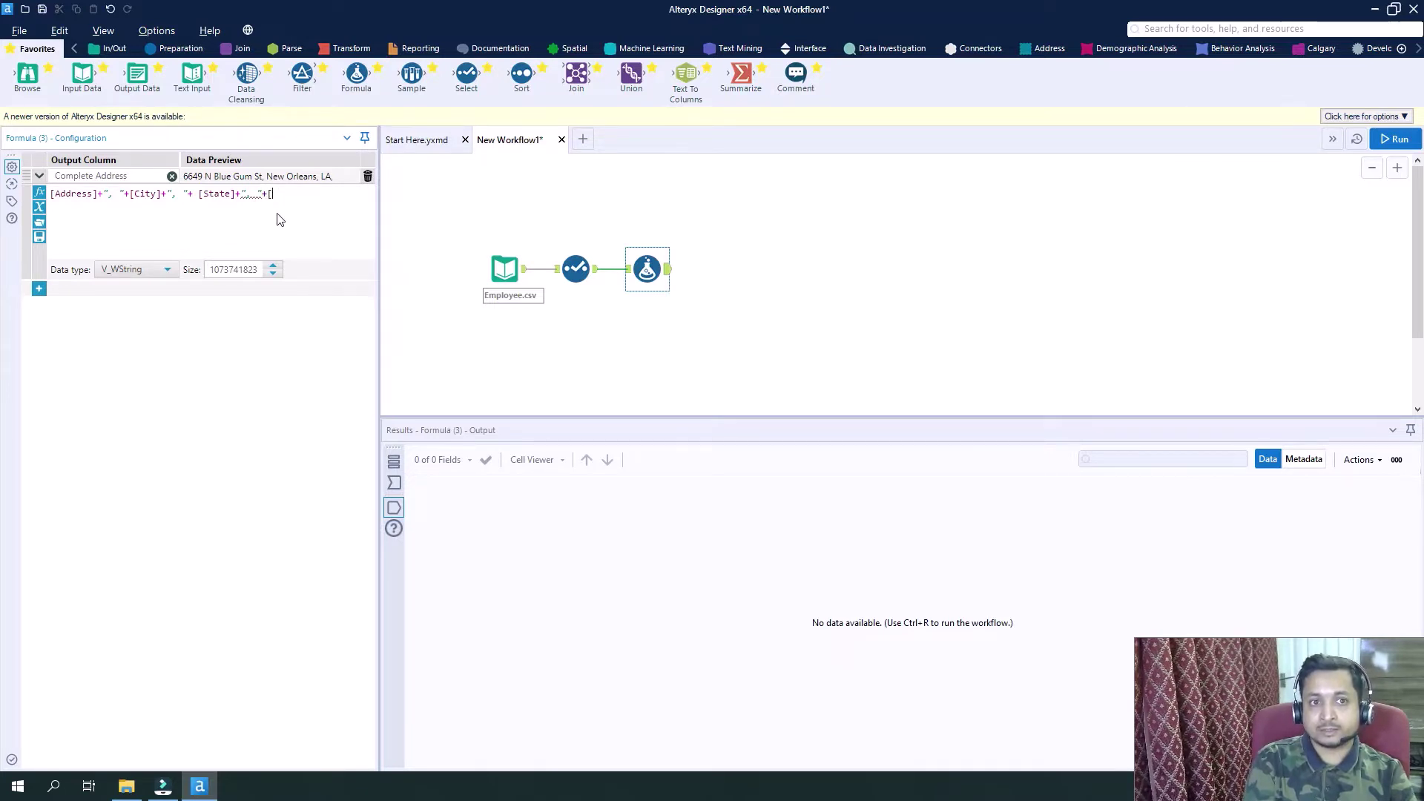
type("z")
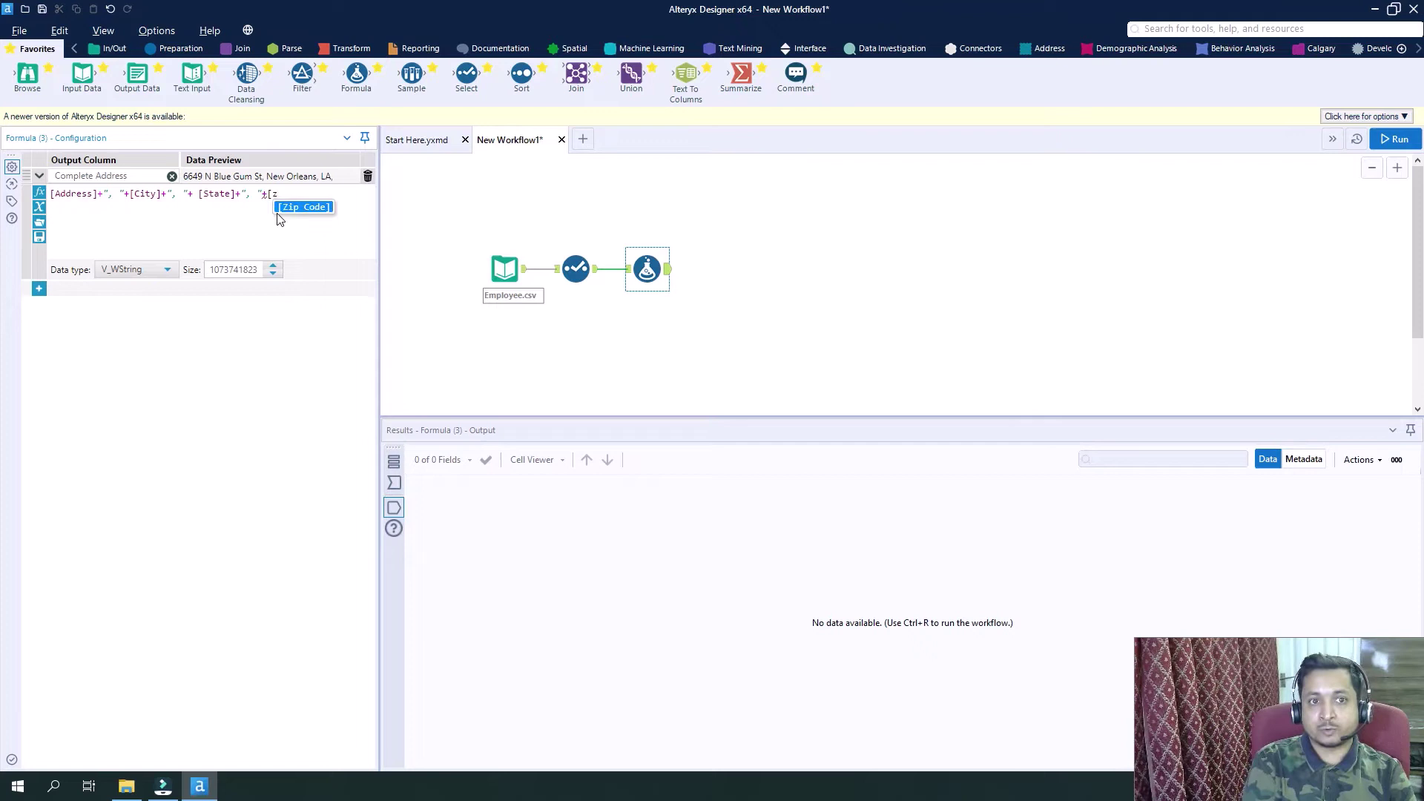
key("Return")
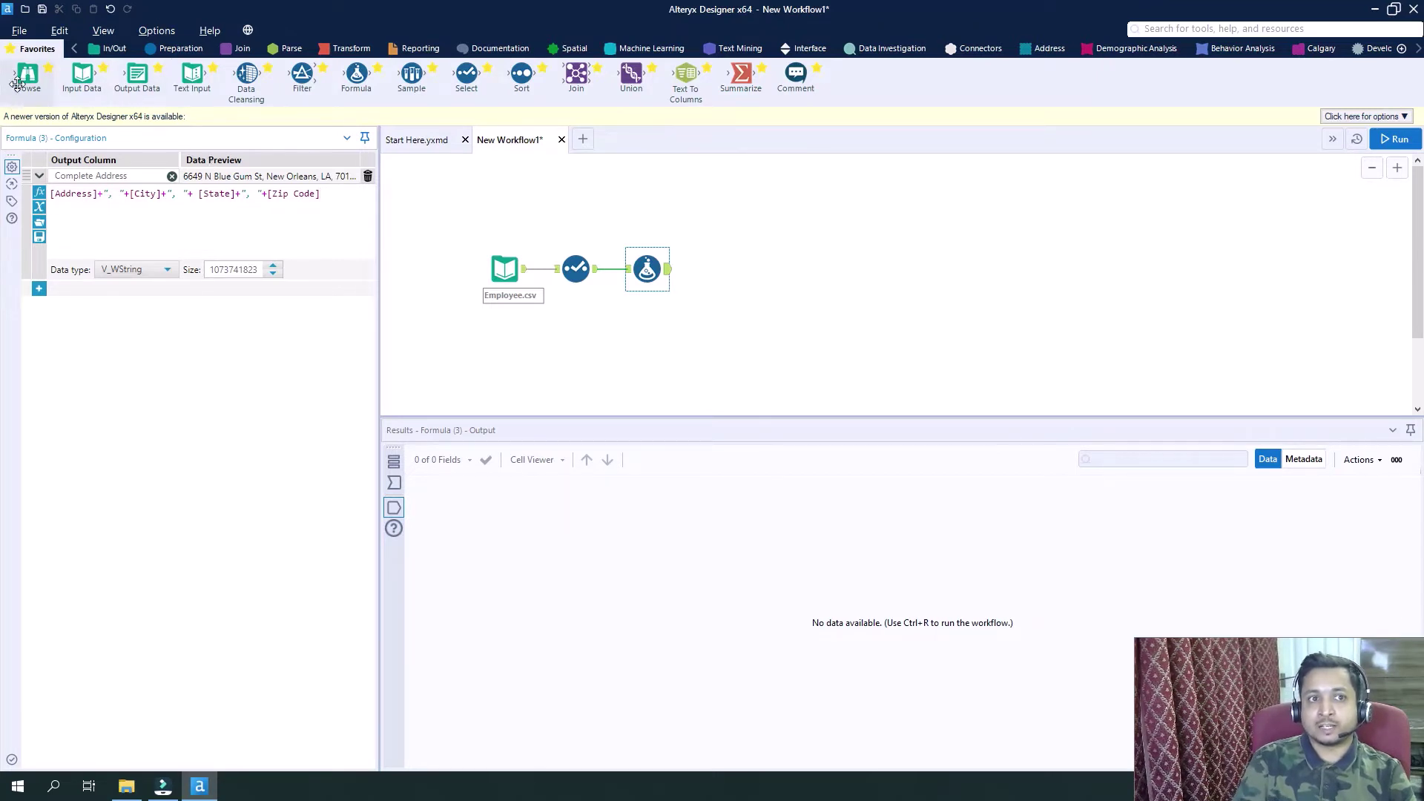
left_click_drag(16, 84, 736, 267)
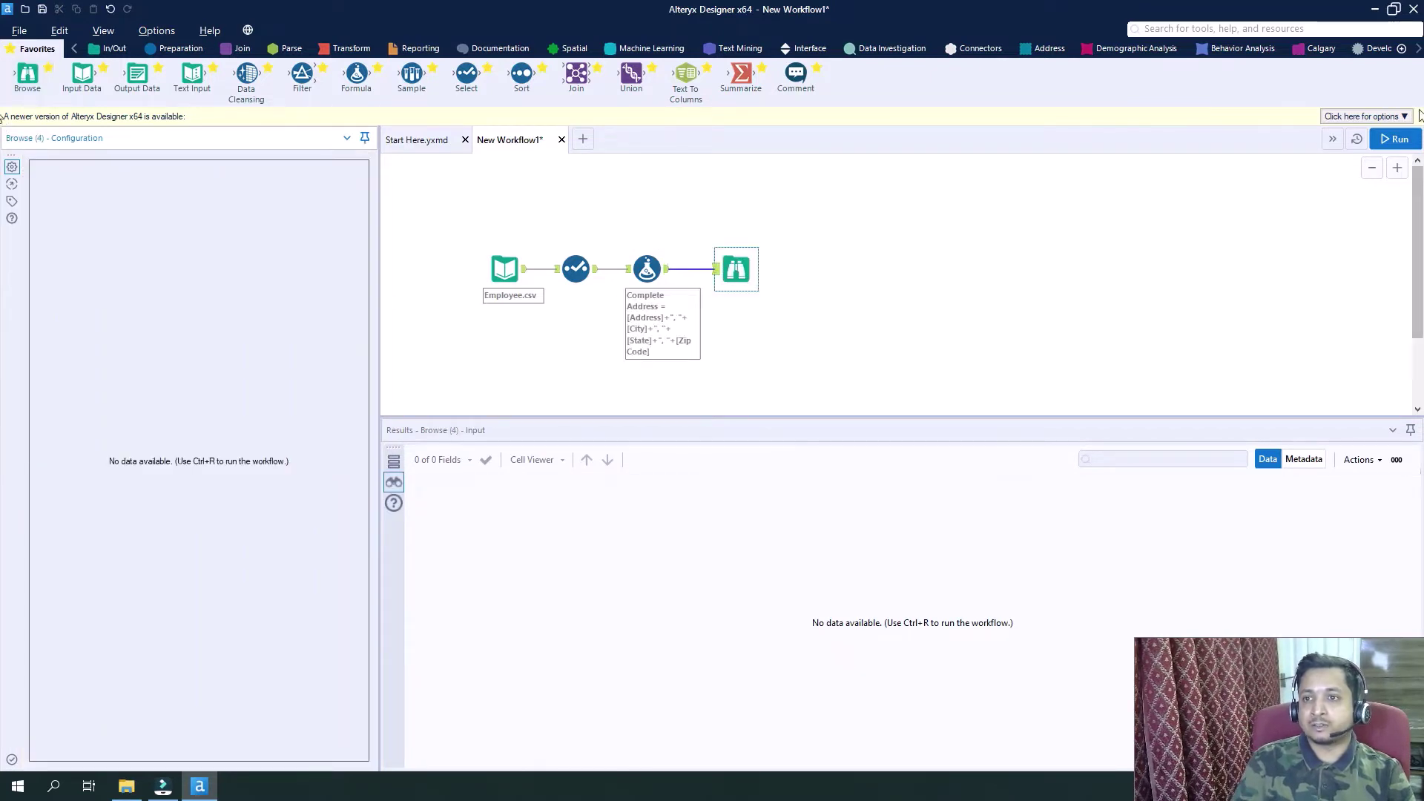
left_click(1394, 140)
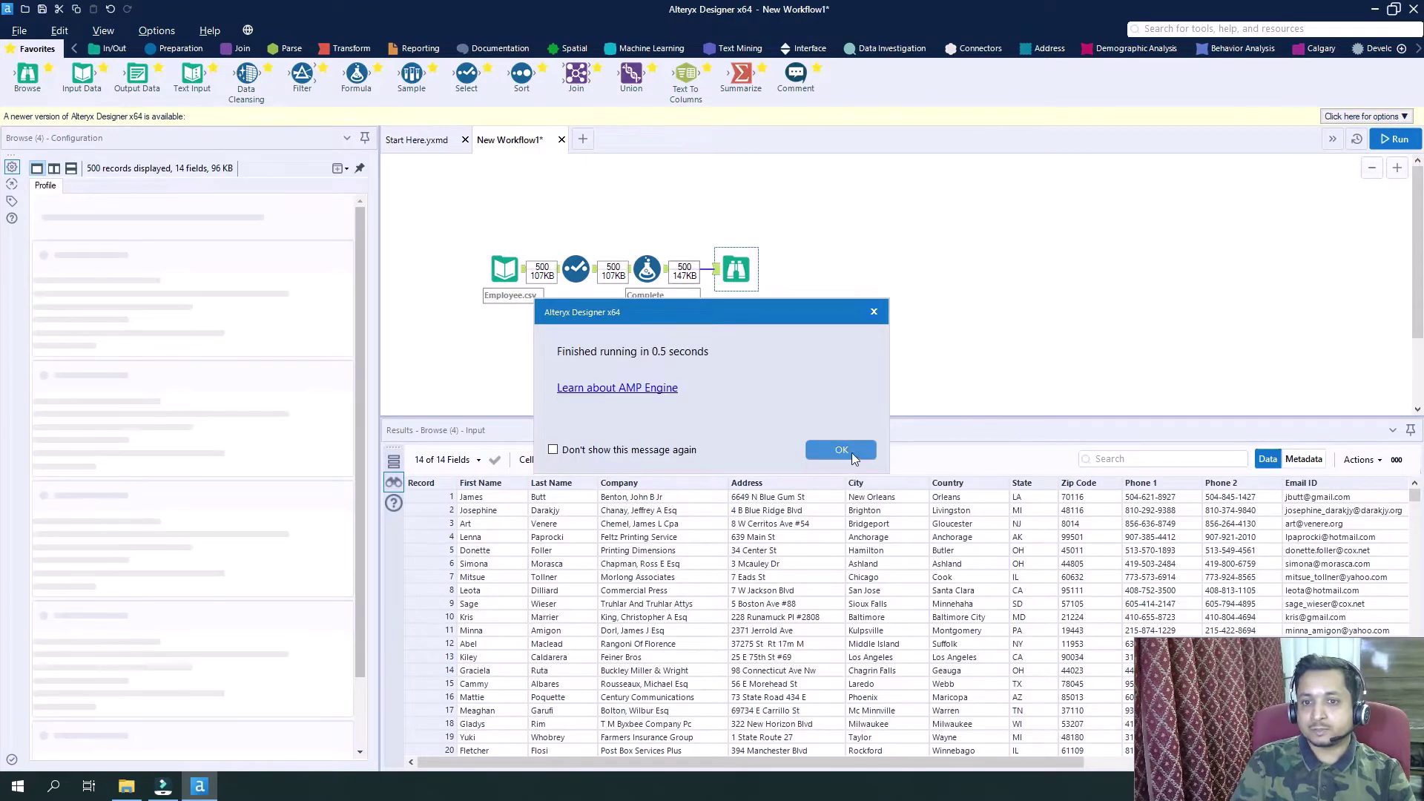
left_click(841, 450)
left_click_drag(817, 759, 1306, 758)
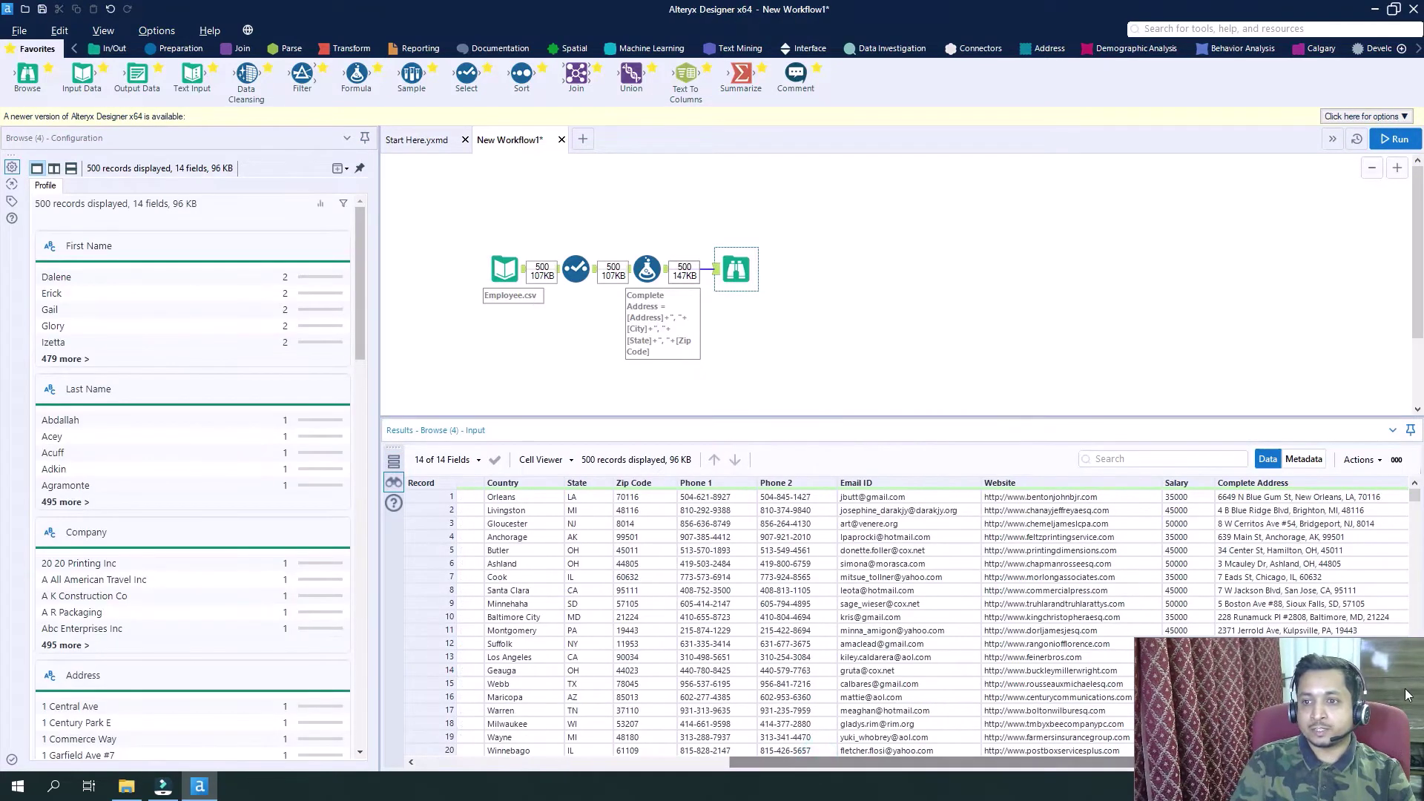
left_click(1335, 499)
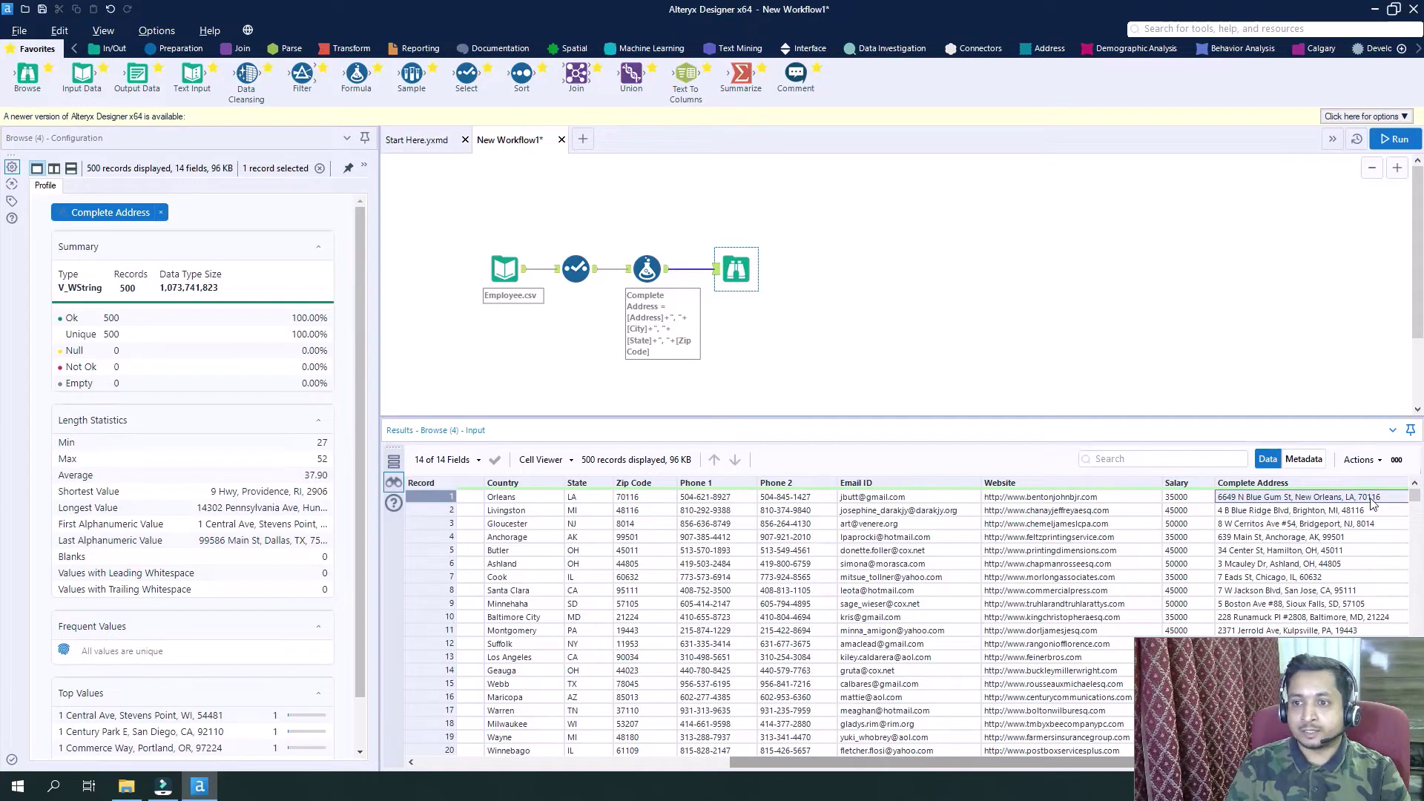
scroll(1368, 564, "down", 6)
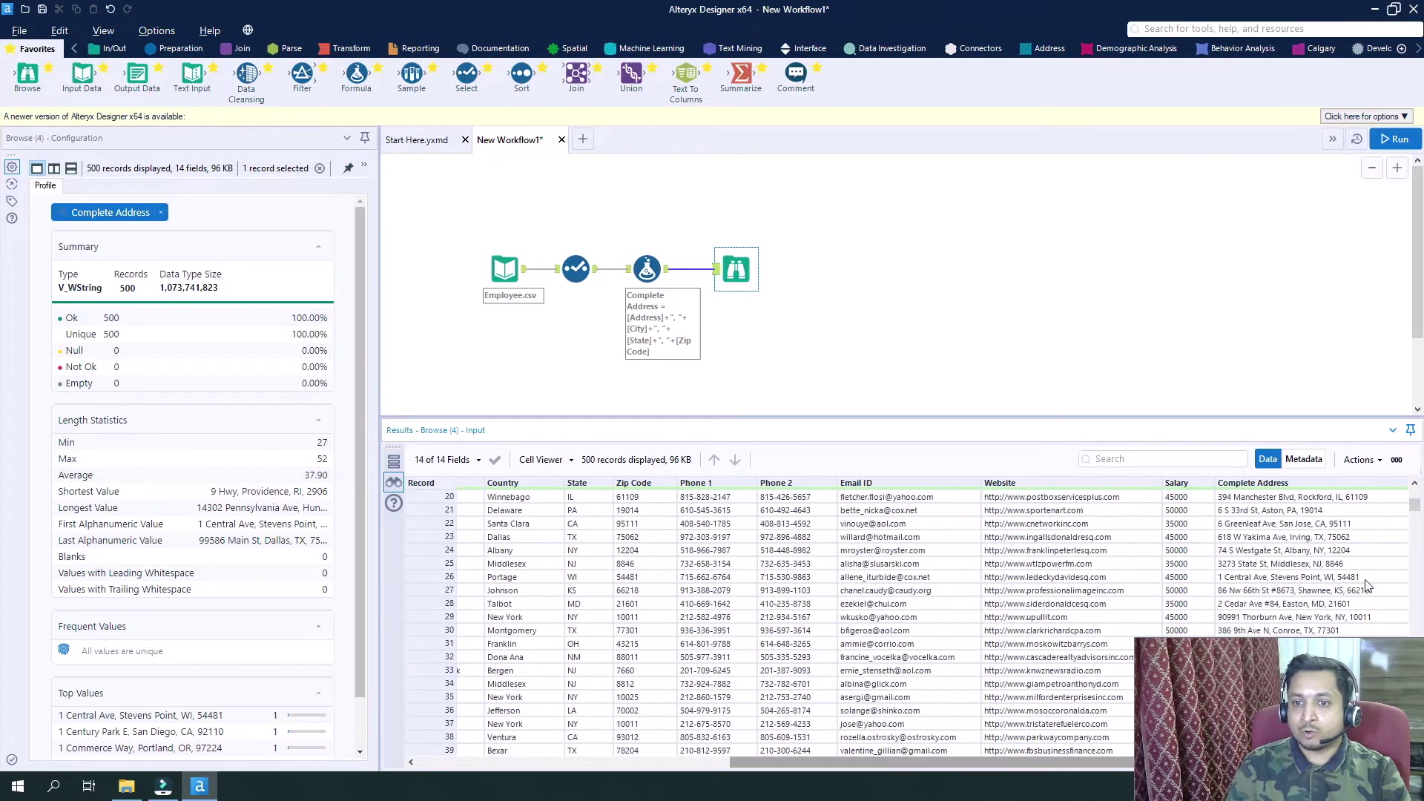
scroll(1368, 586, "down", 20)
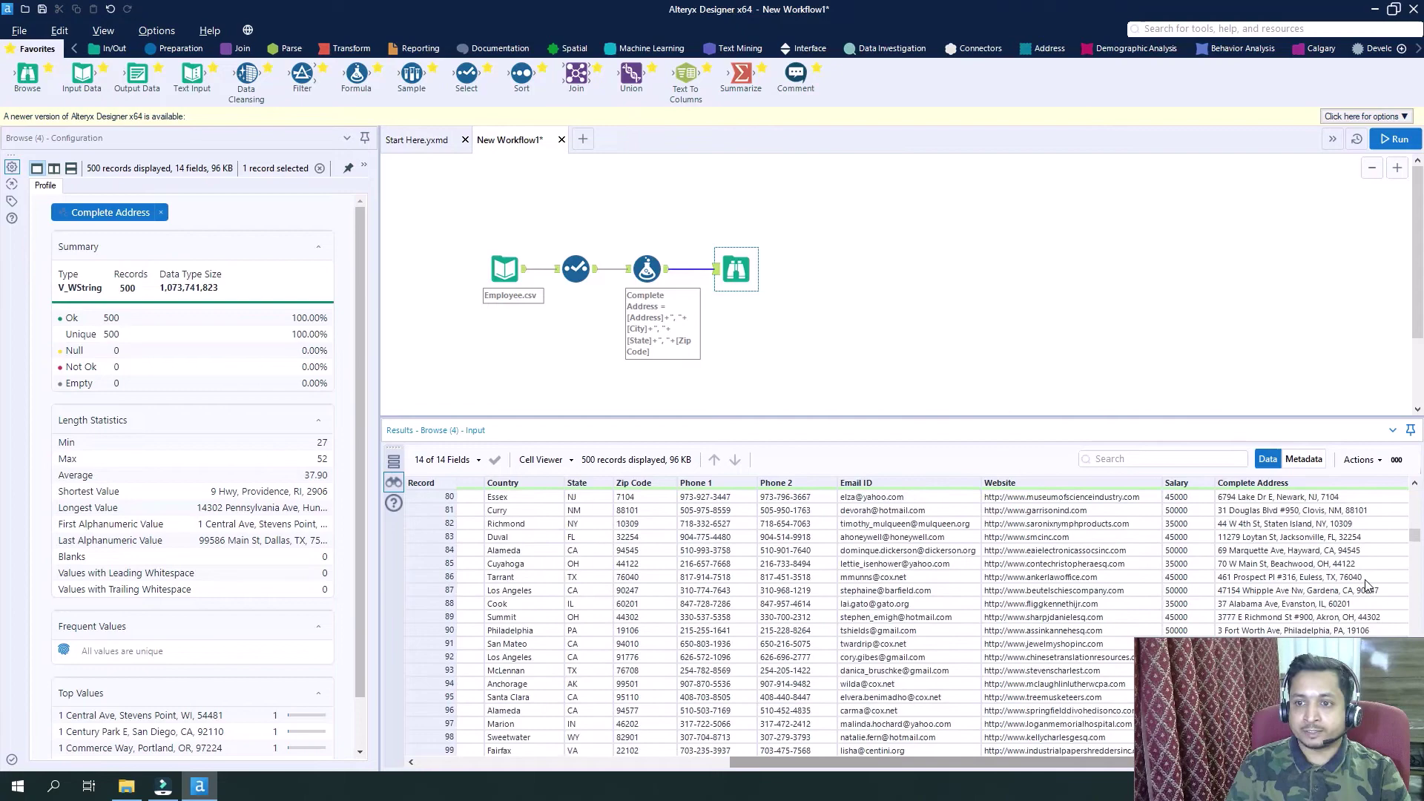
scroll(1369, 585, "up", 2)
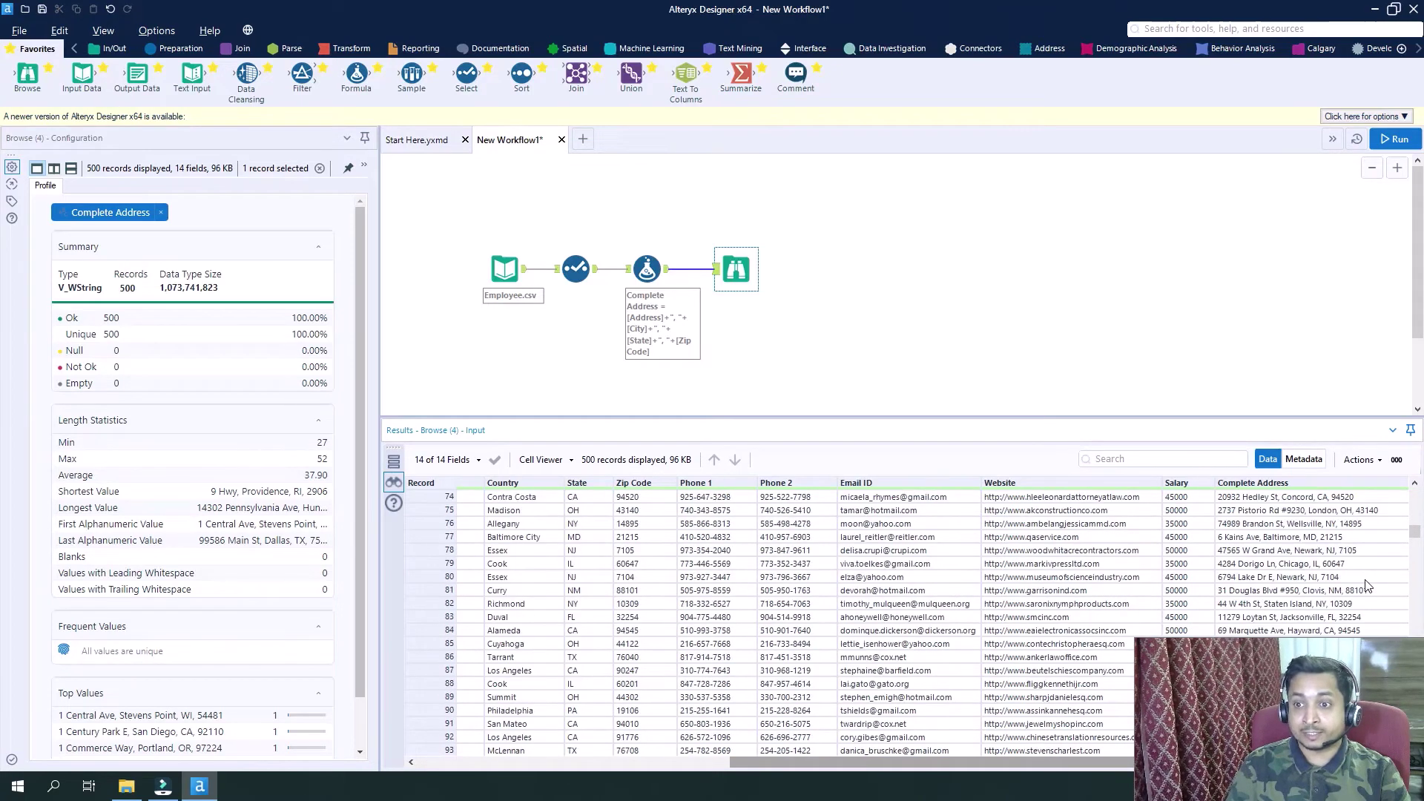
scroll(1368, 586, "up", 20)
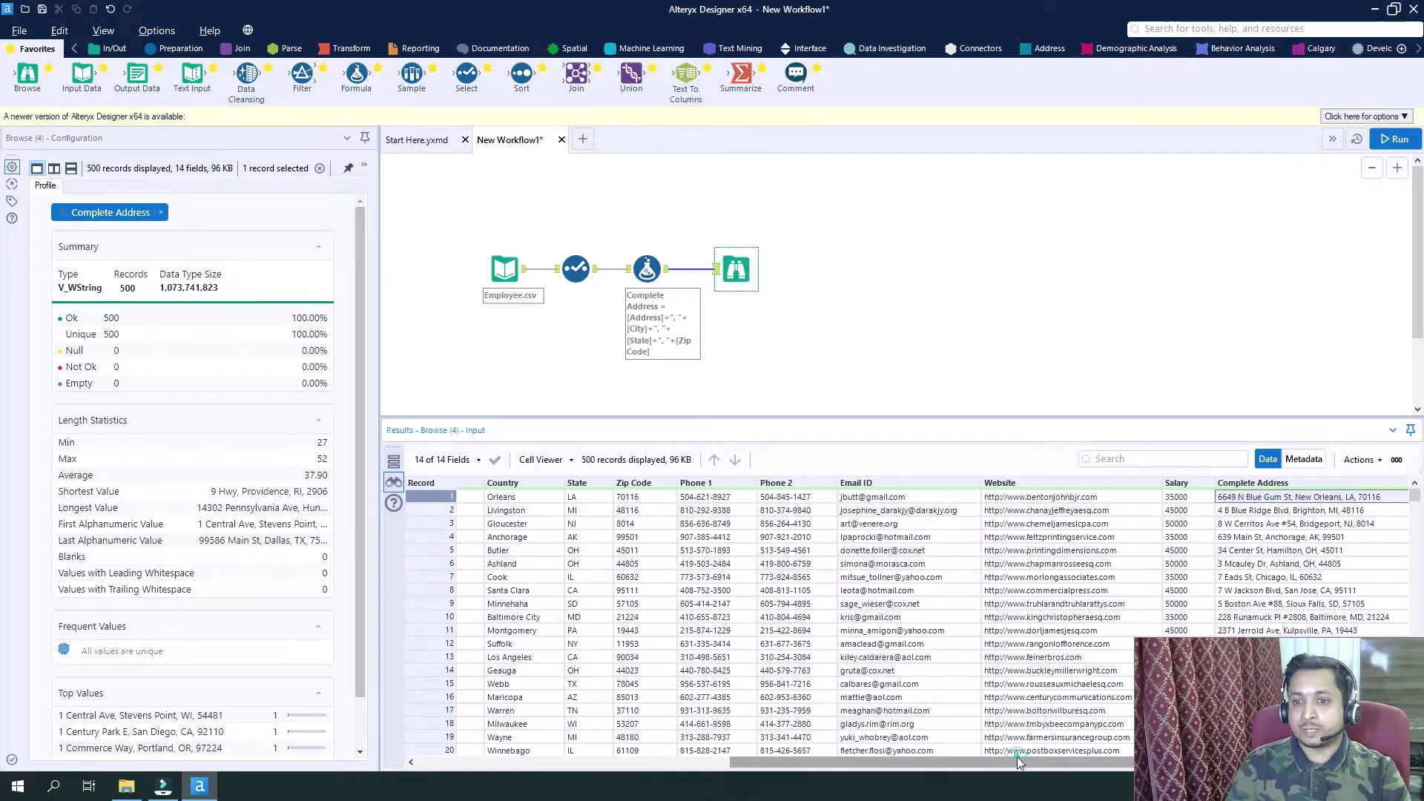
left_click_drag(1016, 757, 799, 762)
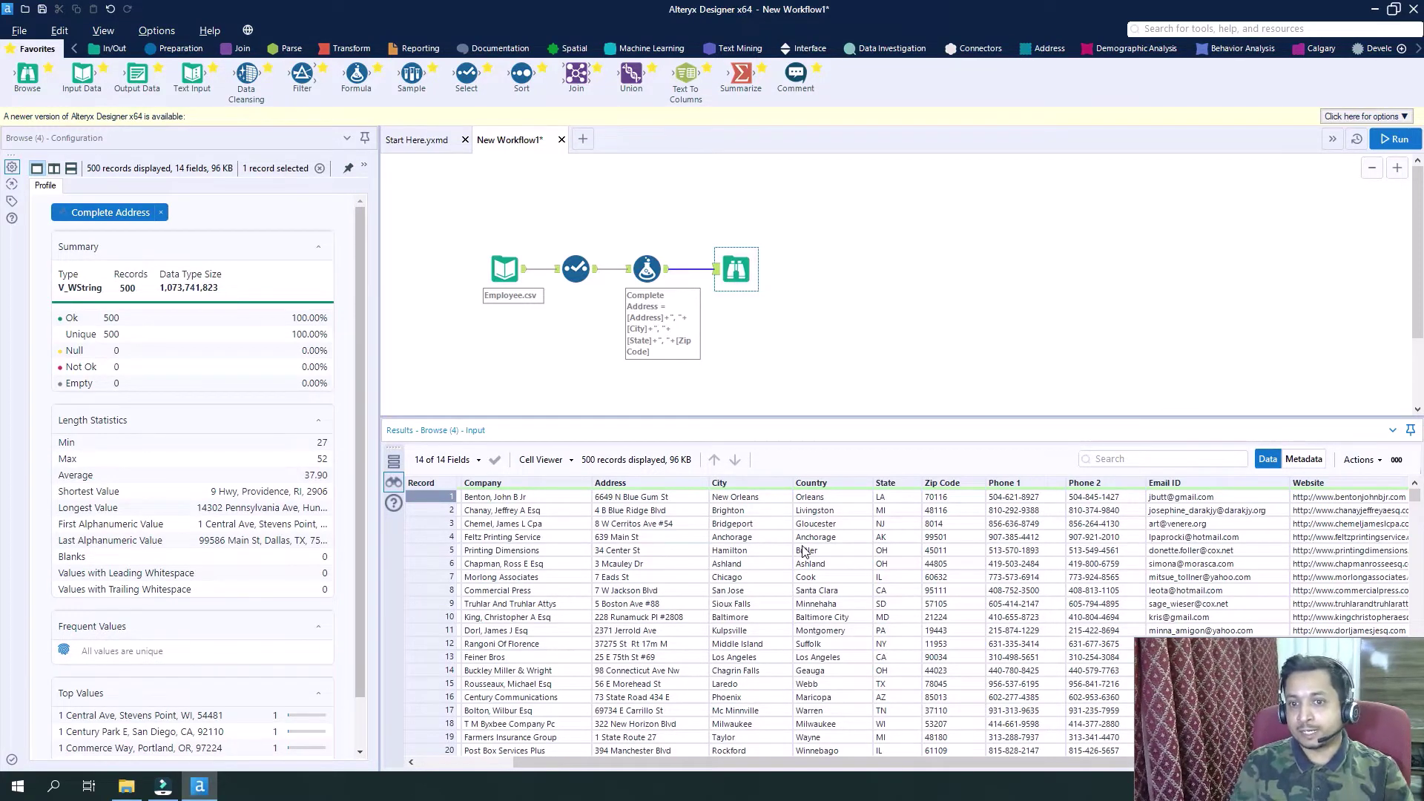
Review the Complete Address formula expression in the Formula tool's settings.
left_click(647, 268)
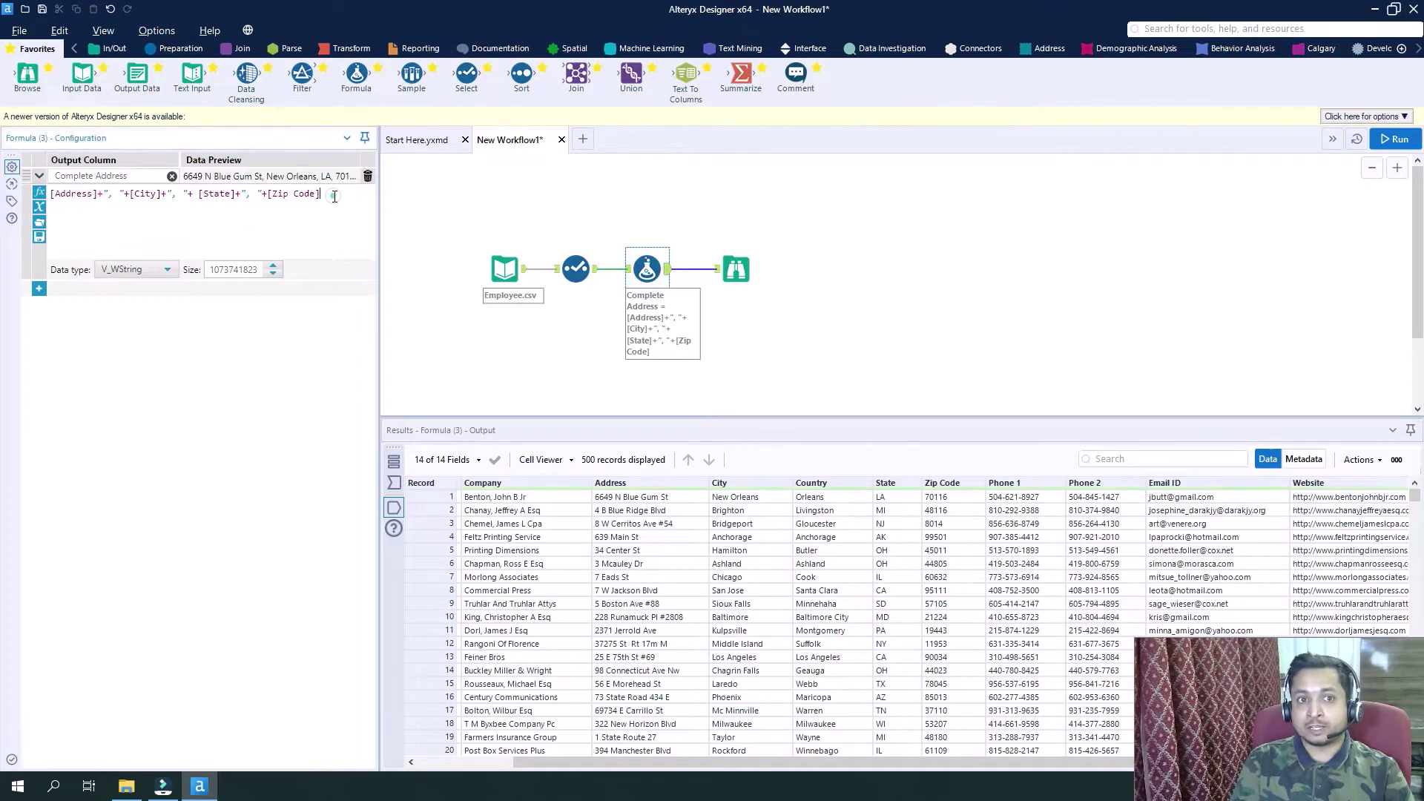
left_click_drag(335, 196, 43, 202)
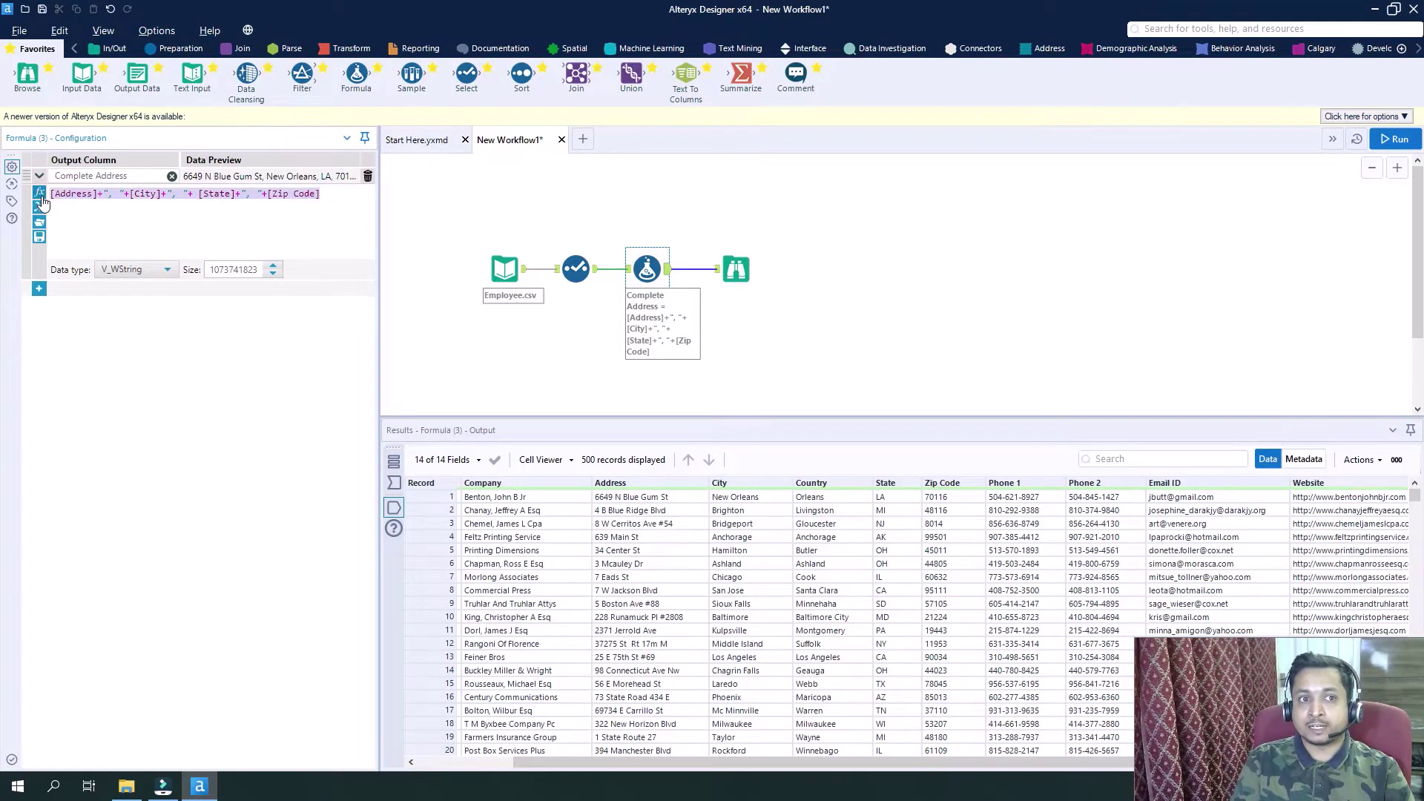
left_click(109, 227)
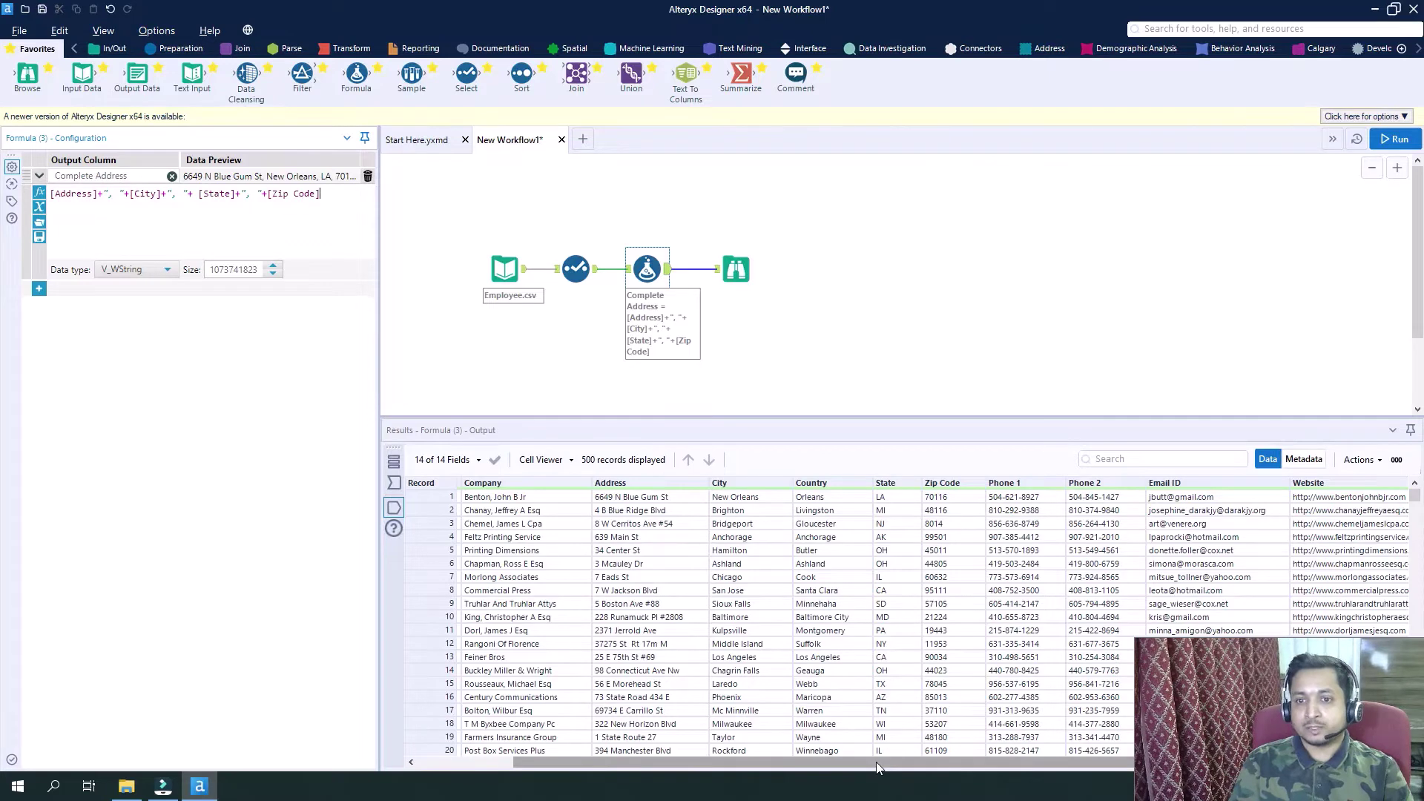
Drop a Summarize tool onto the connection between the Formula and Browse tools.
left_click_drag(875, 768, 914, 764)
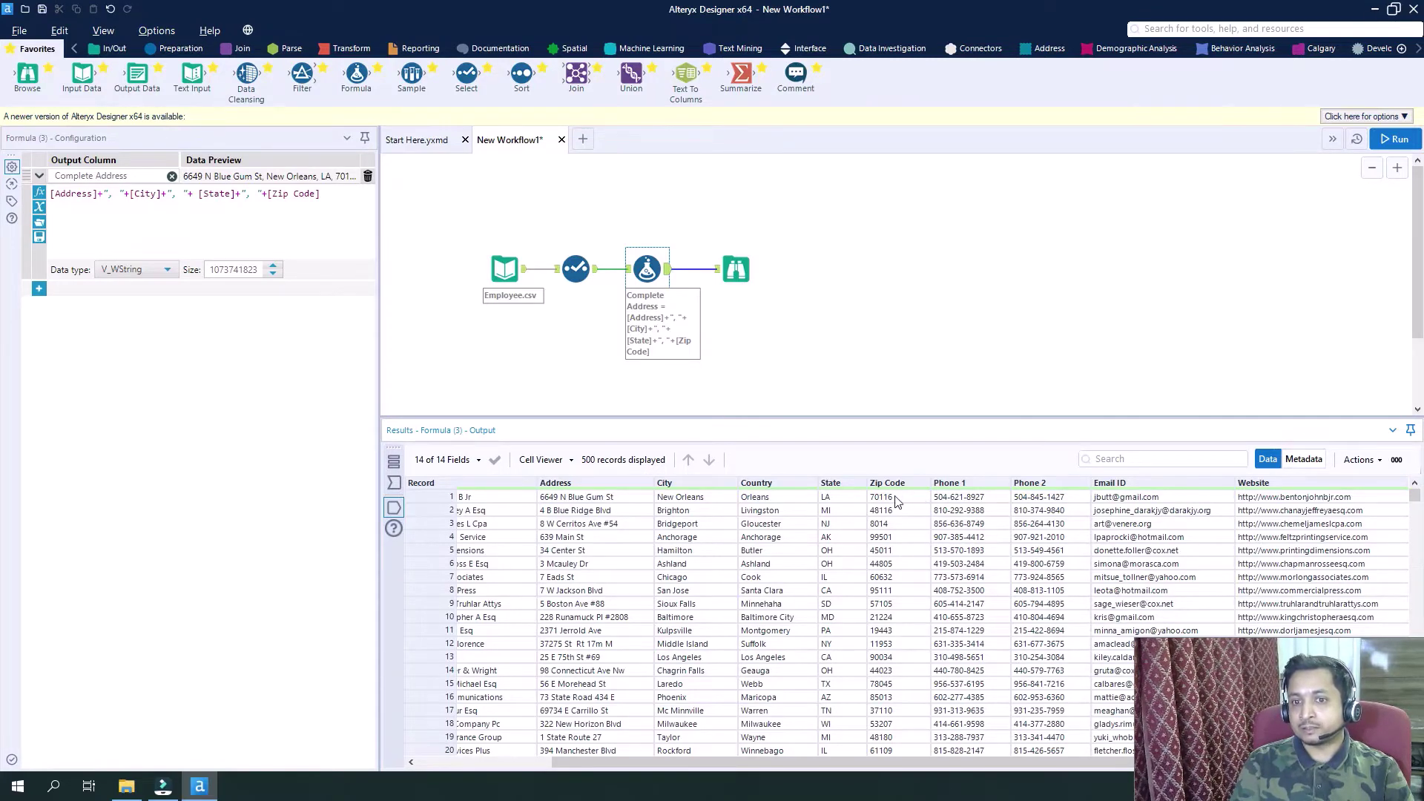
scroll(853, 567, "down", 4)
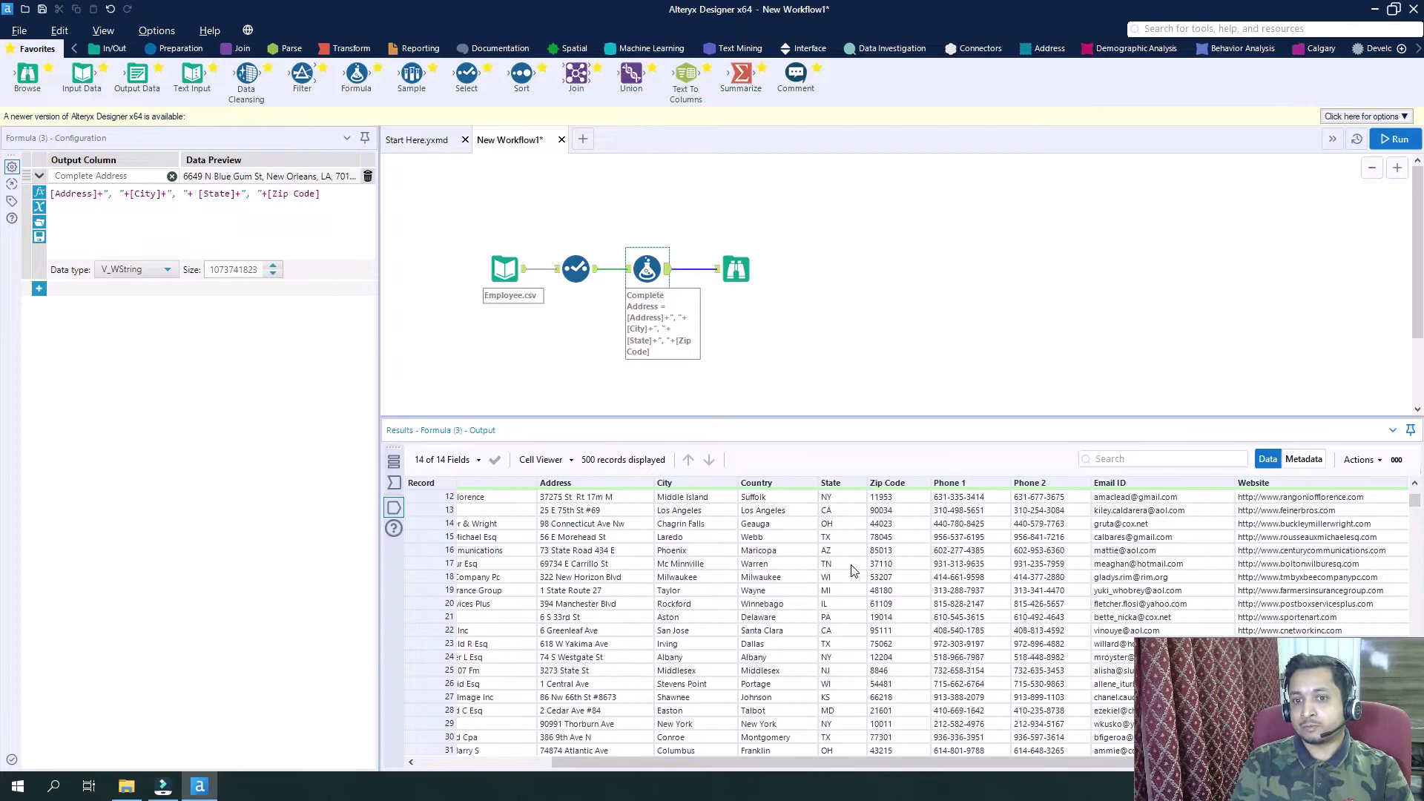
scroll(853, 569, "up", 4)
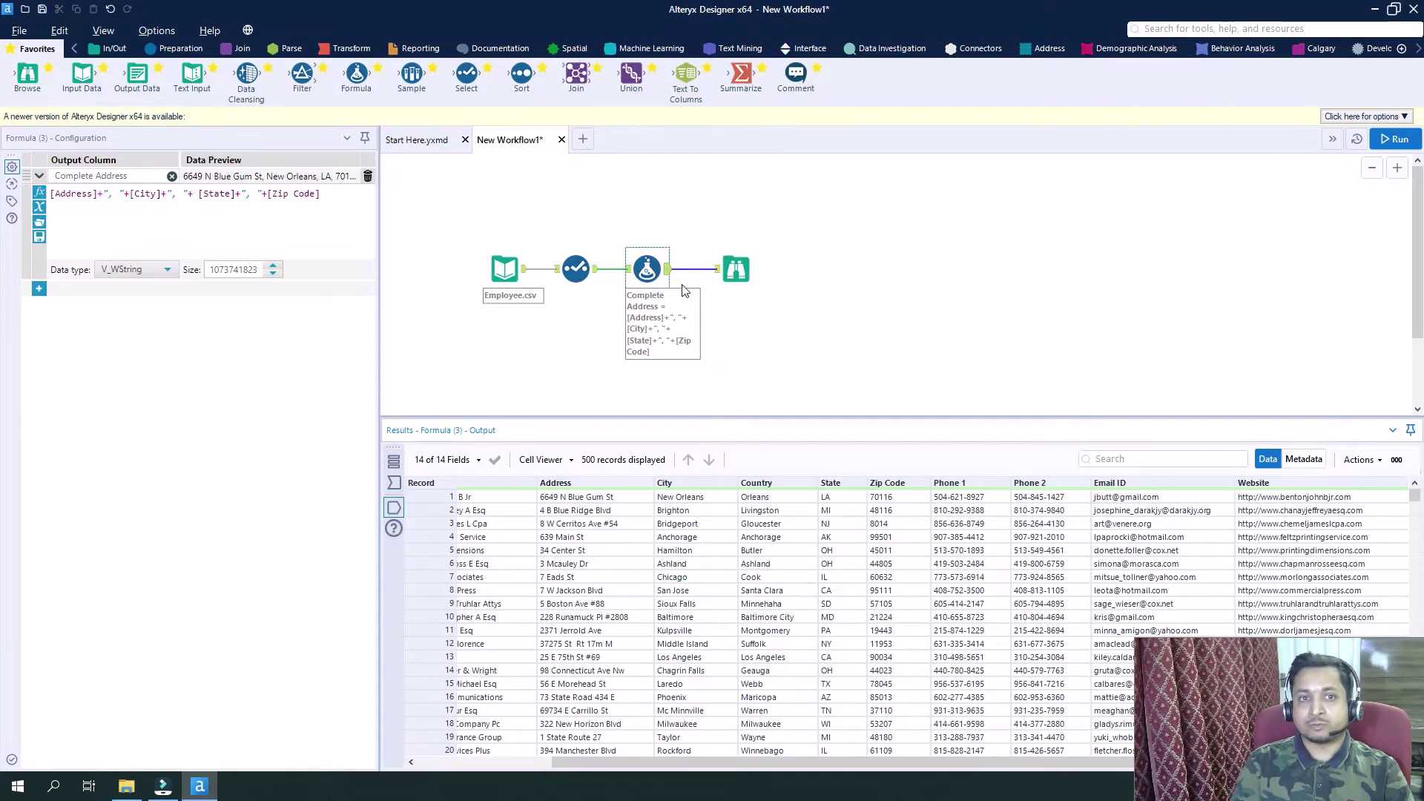
left_click_drag(740, 74, 703, 273)
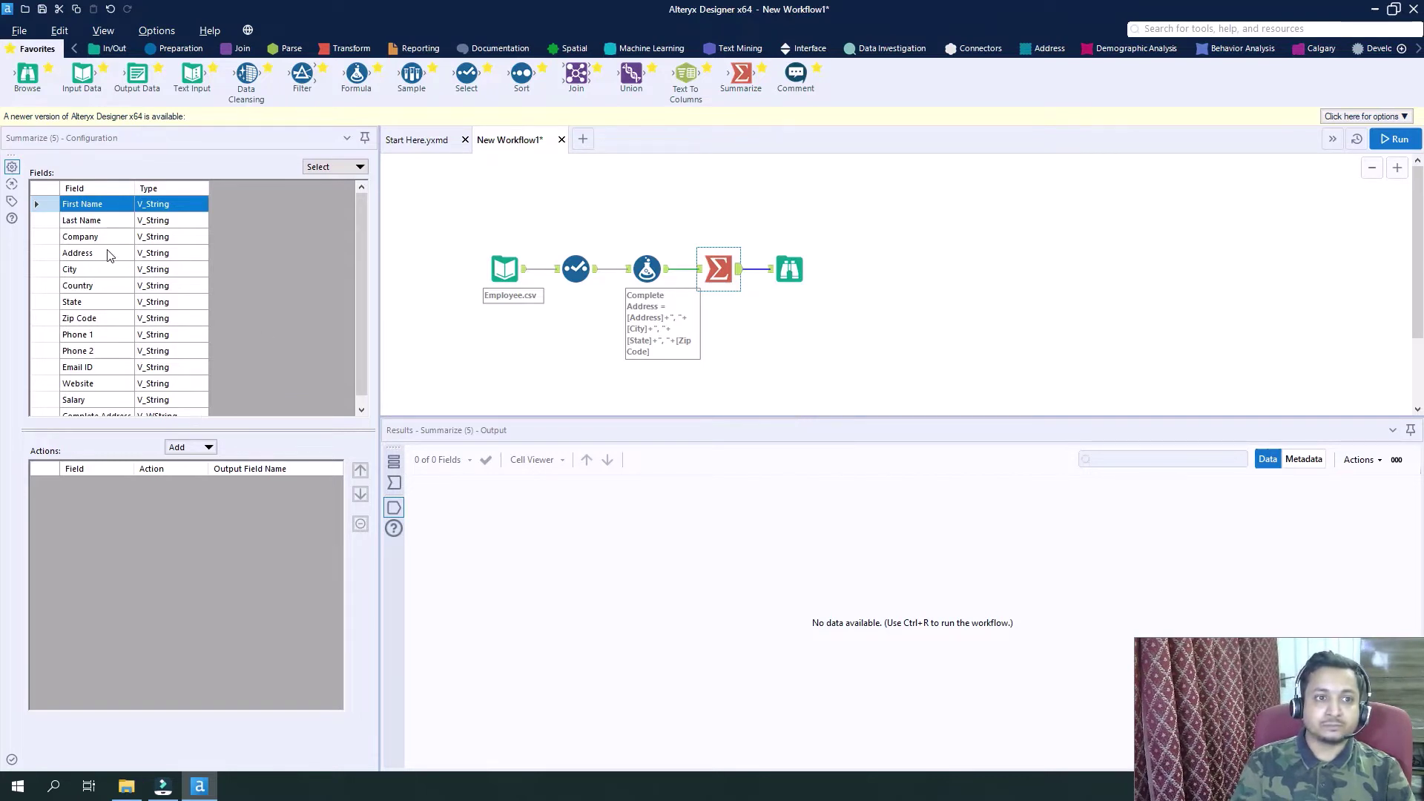
Add a Group By action on State, then select Zip Code and list its available actions.
scroll(107, 254, "down", 1)
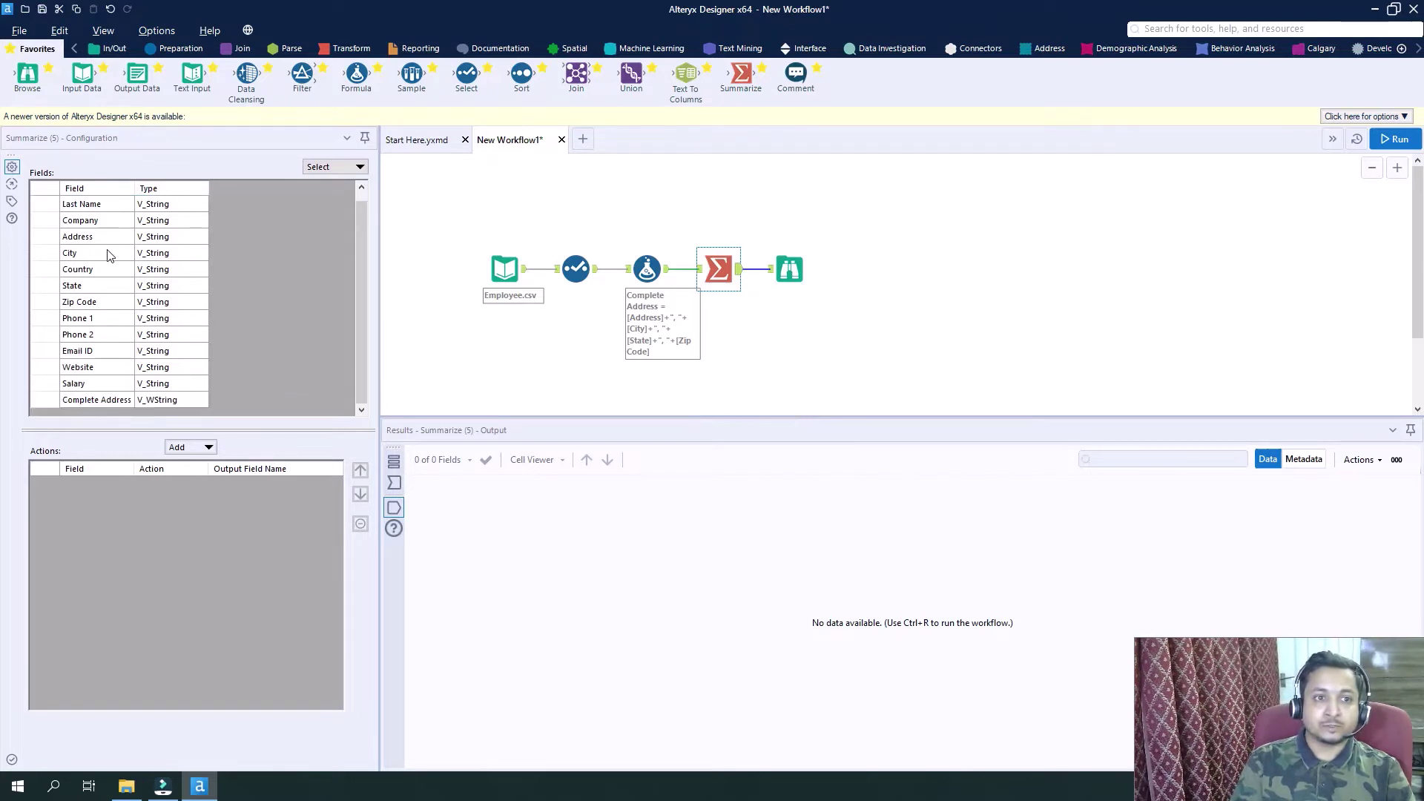
left_click(94, 290)
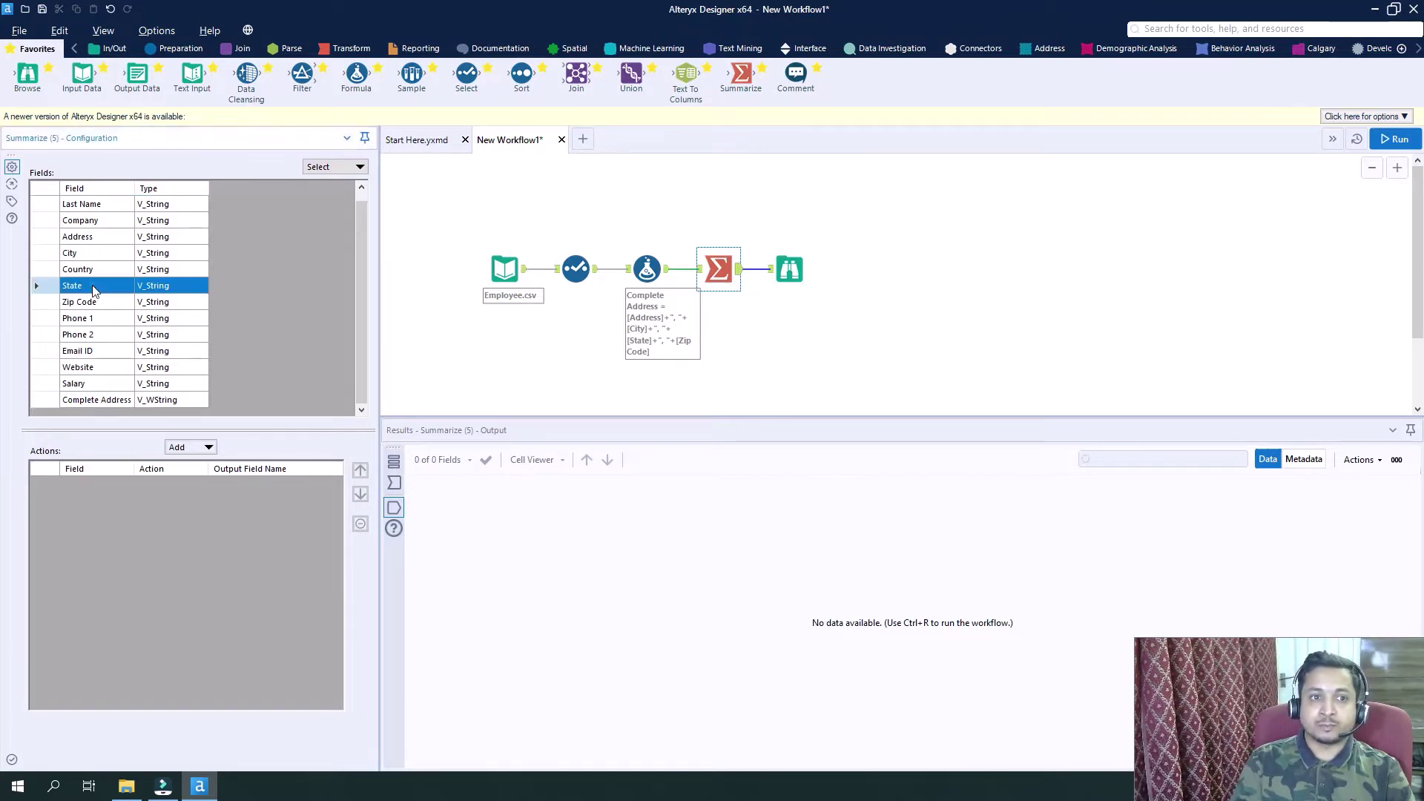
left_click(207, 445)
left_click(220, 465)
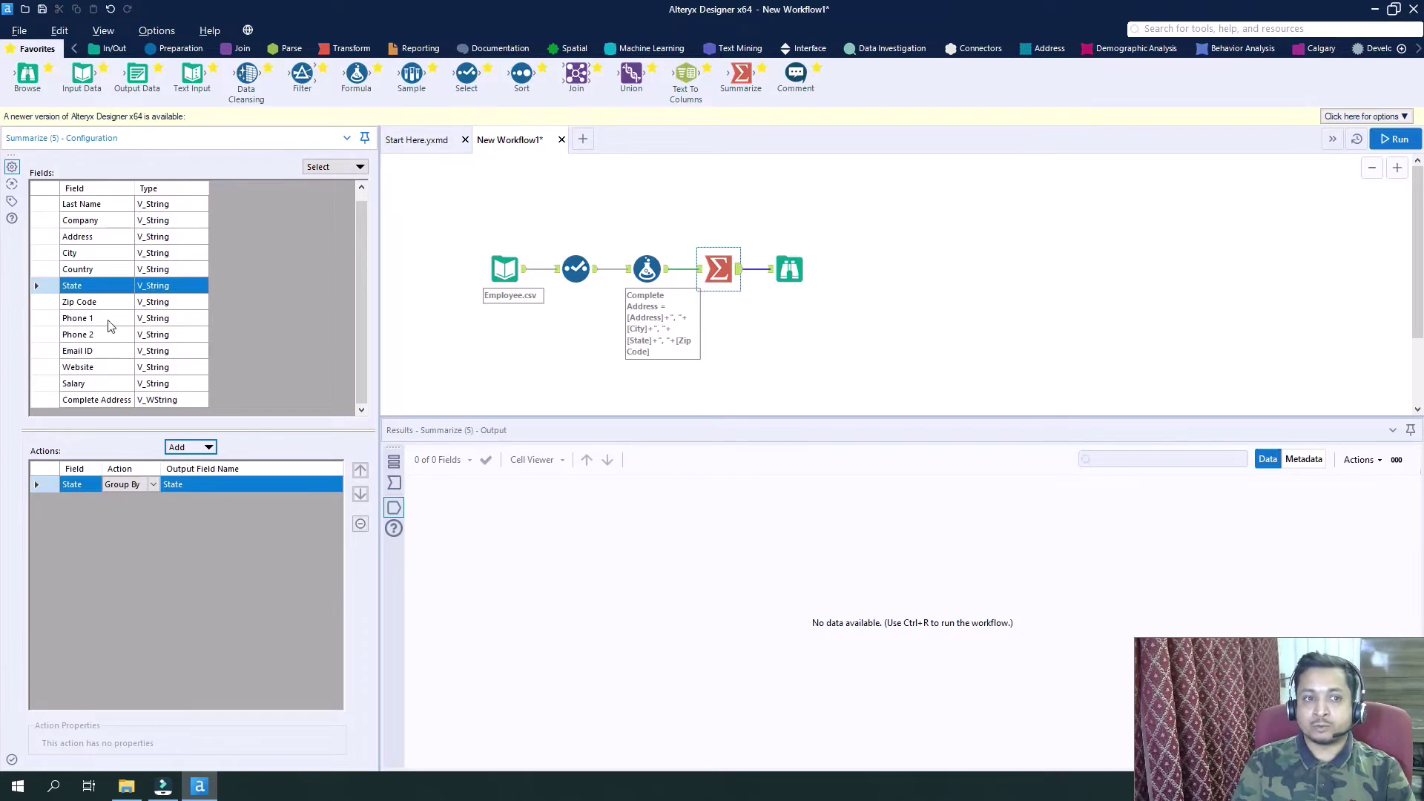
left_click(83, 302)
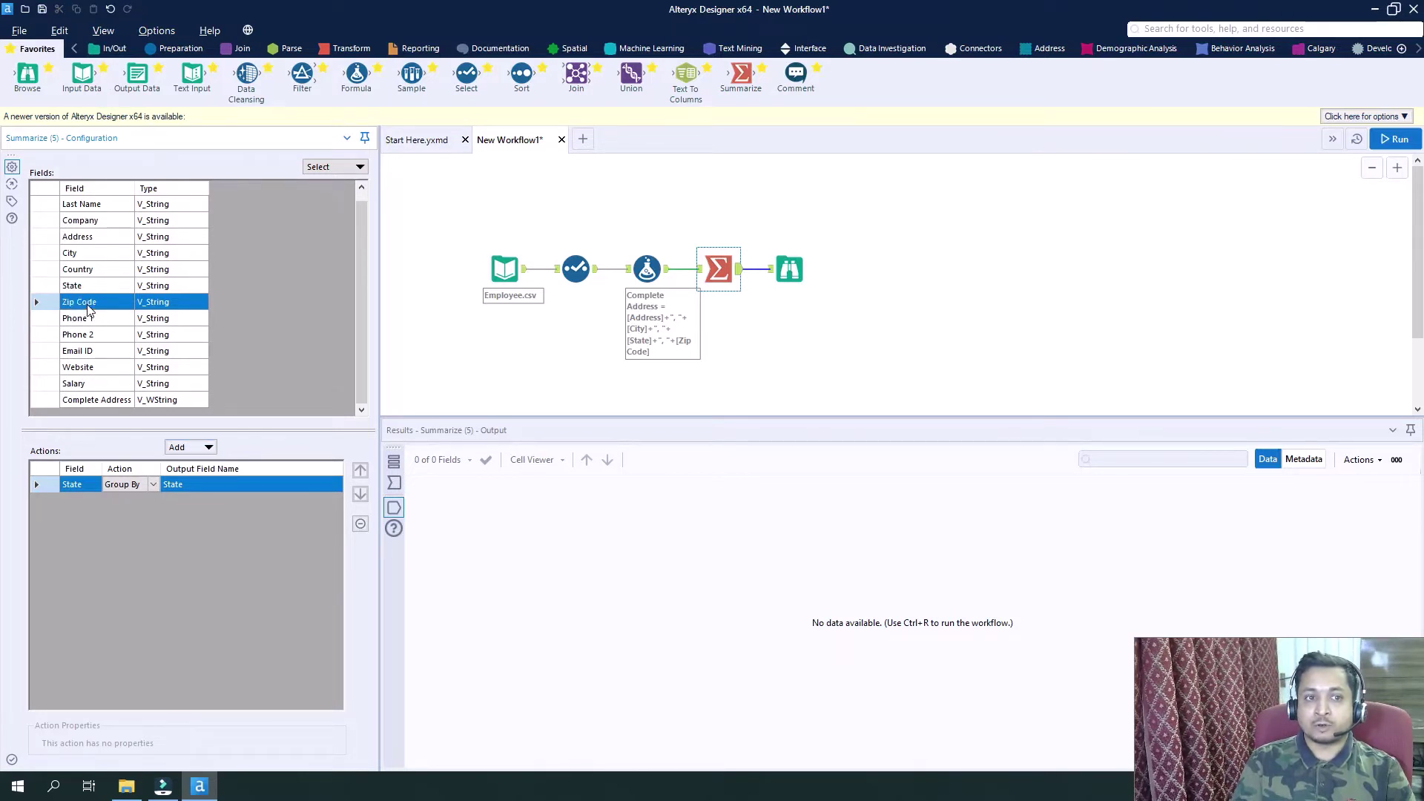
left_click(209, 449)
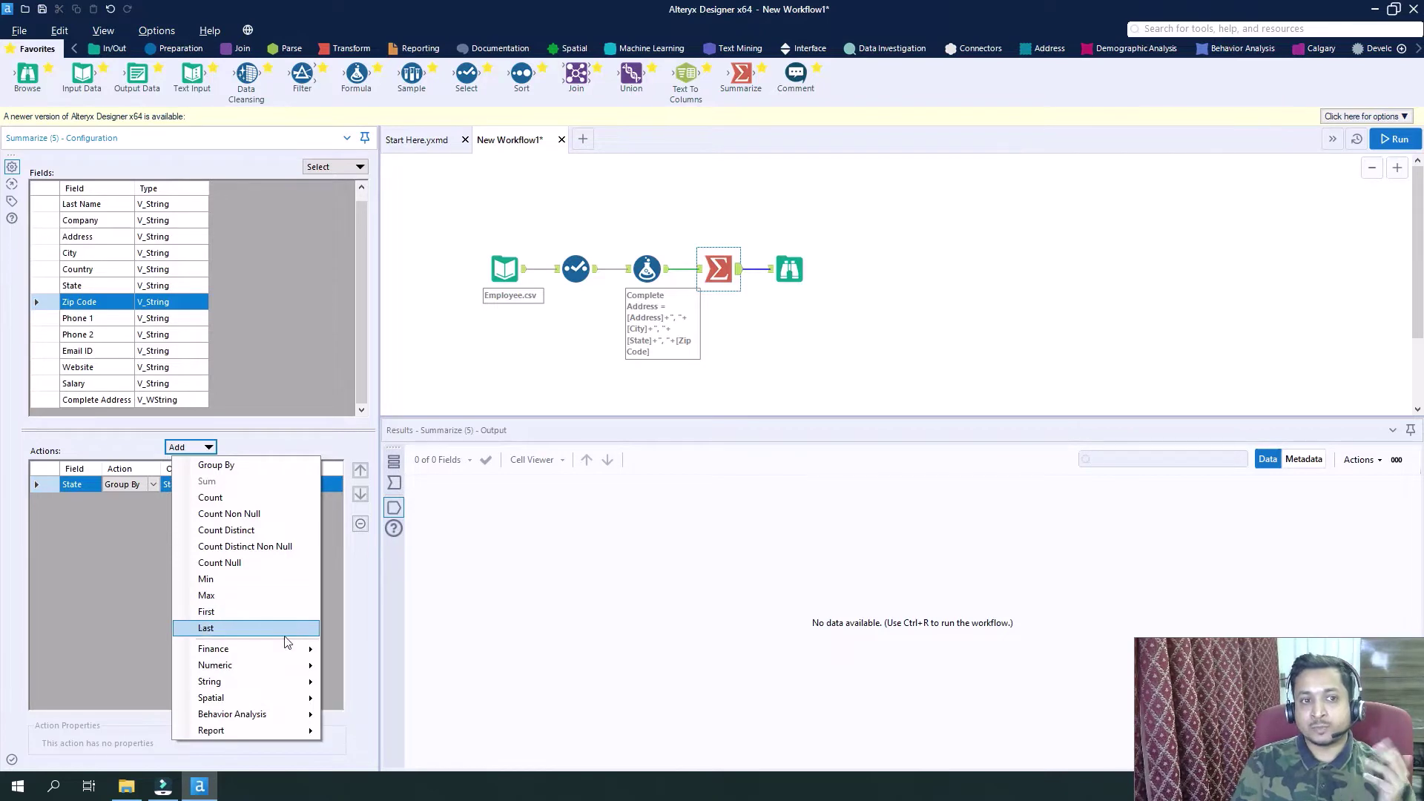
Concatenate Zip Code per State and rename the output field from Concat_Zip Code to Zip Code.
mouse_move(297, 680)
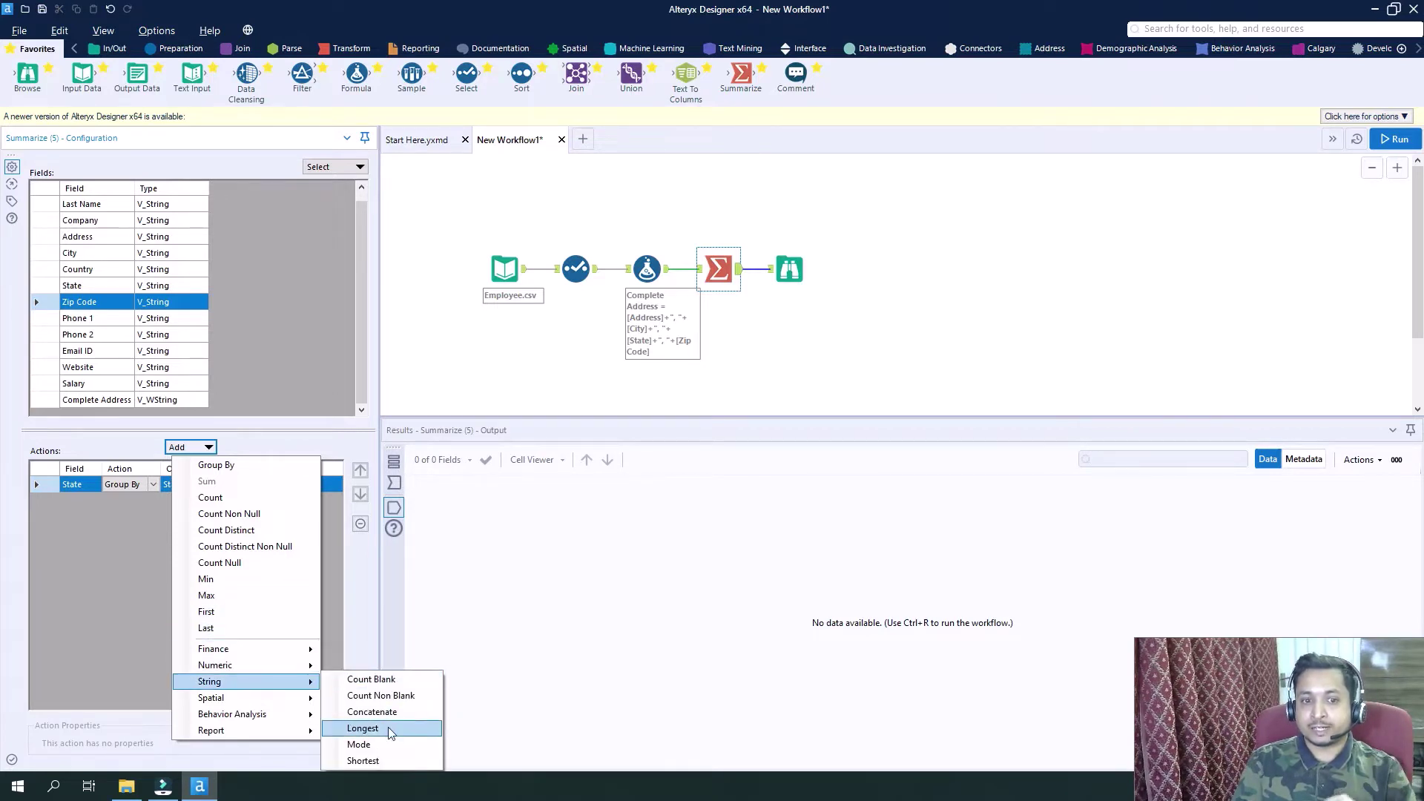
left_click(373, 712)
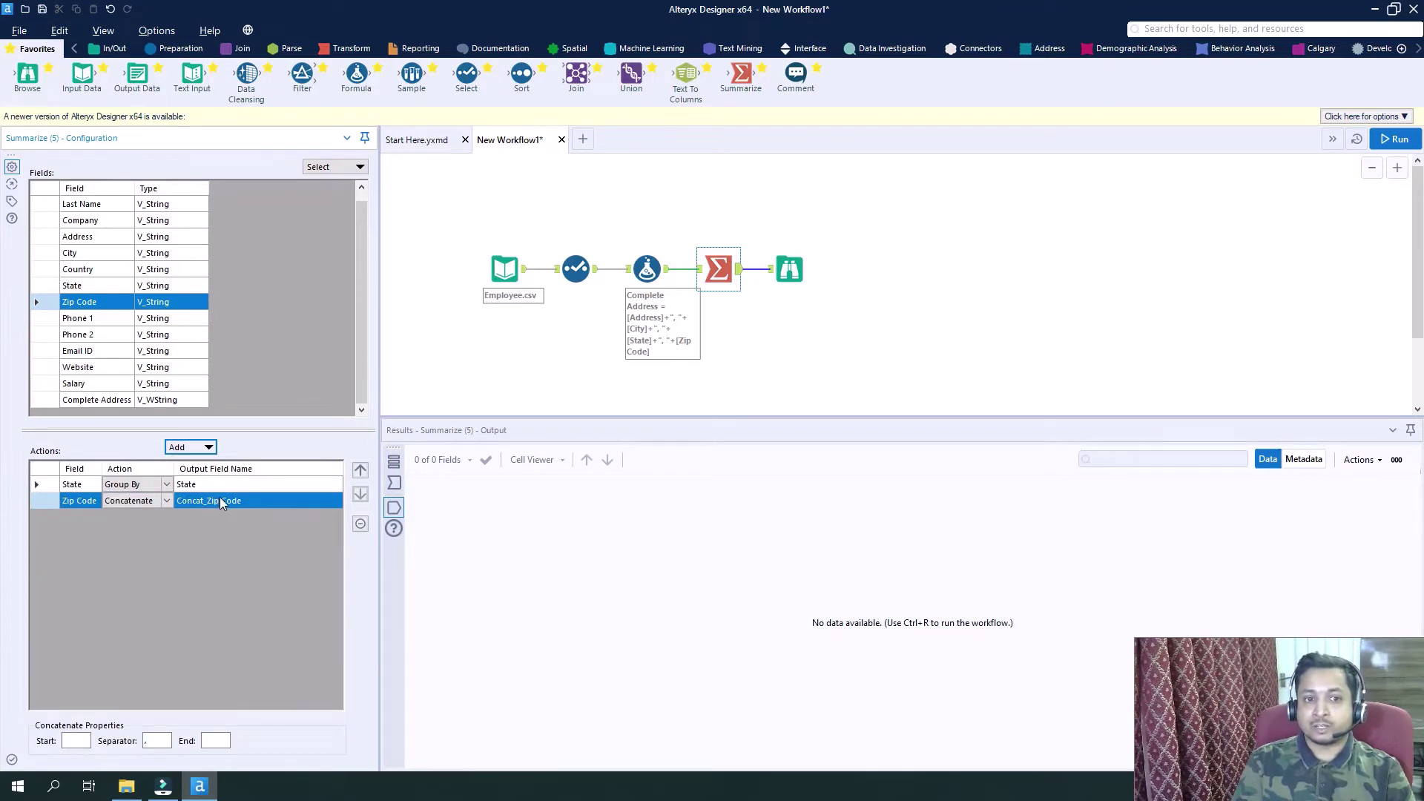
left_click(246, 502)
left_click(247, 501)
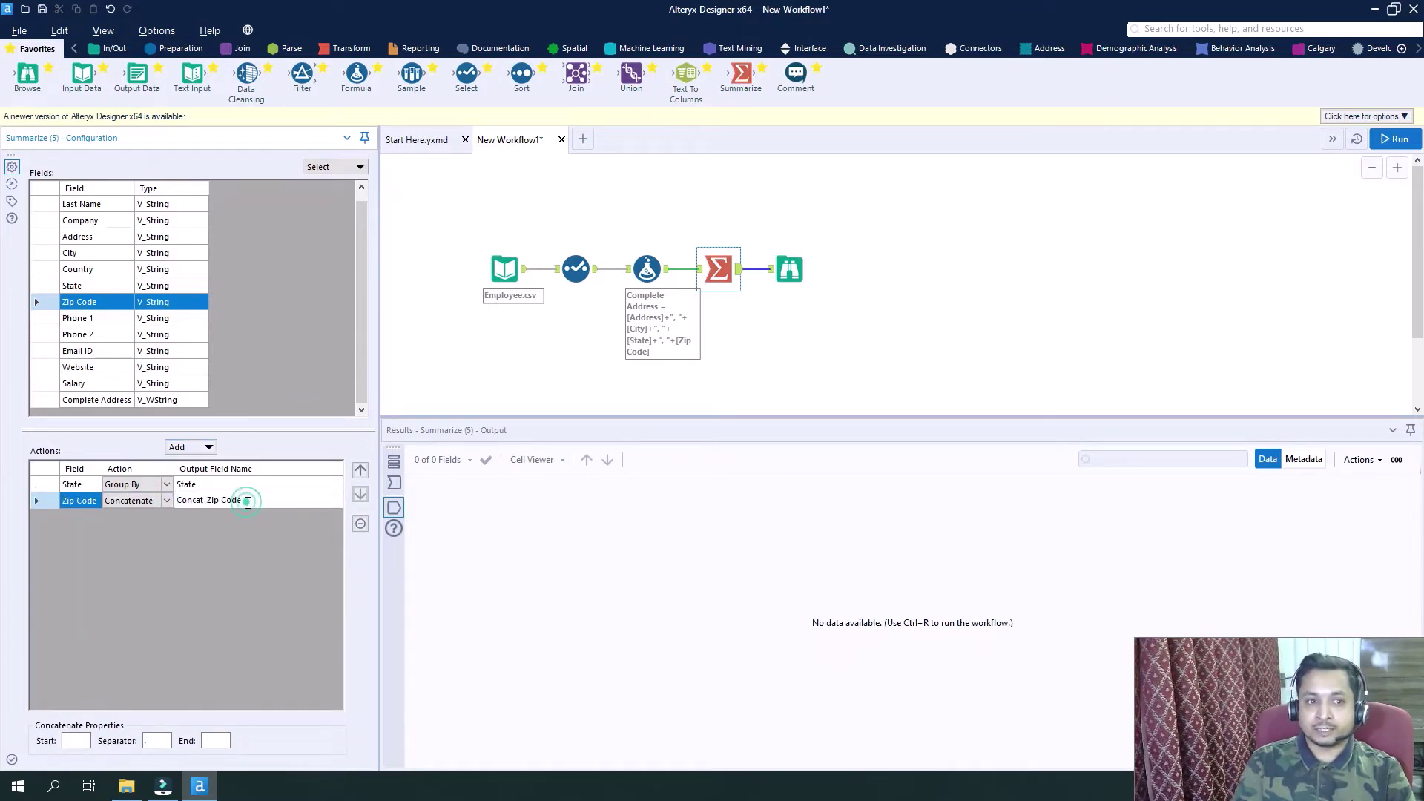
left_click_drag(208, 499, 176, 499)
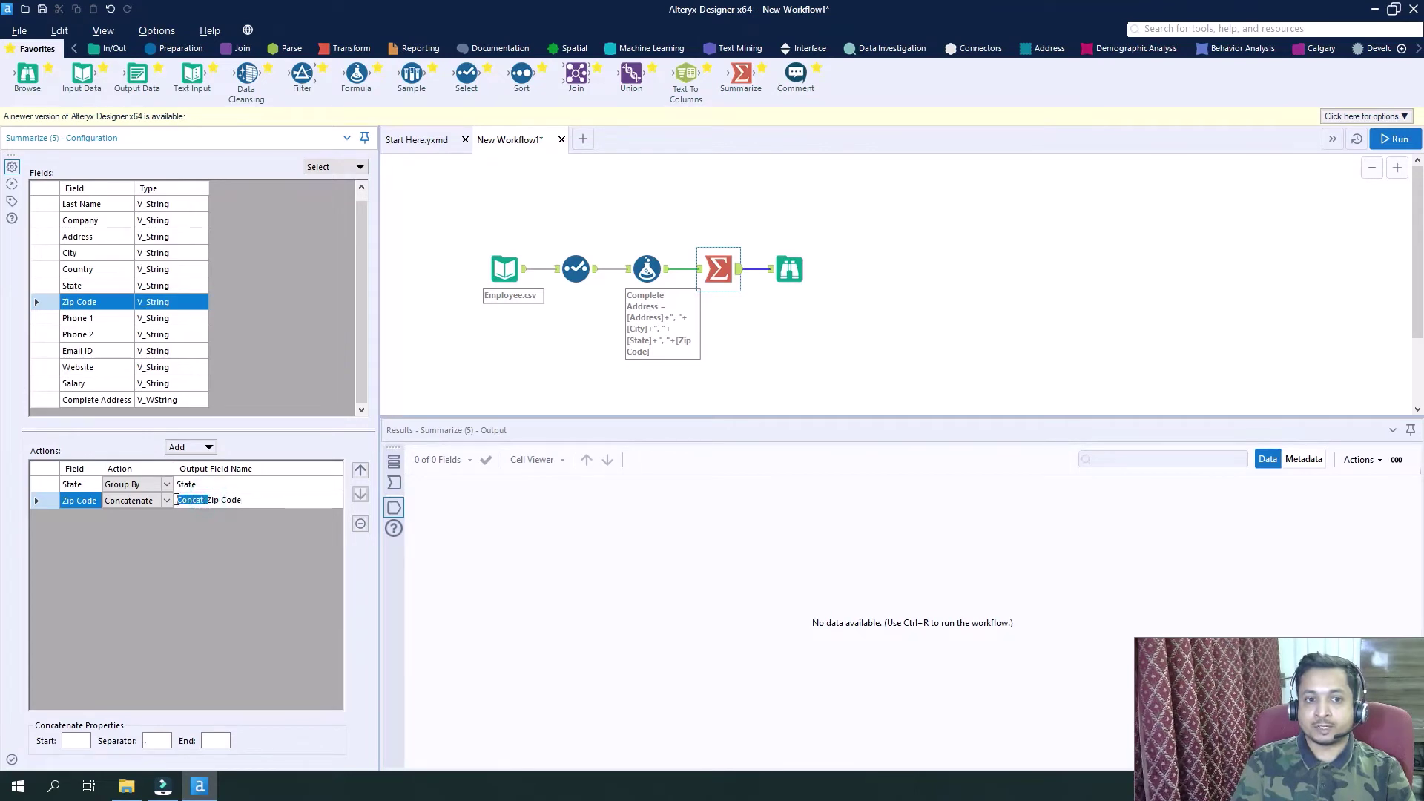
key("BackSpace")
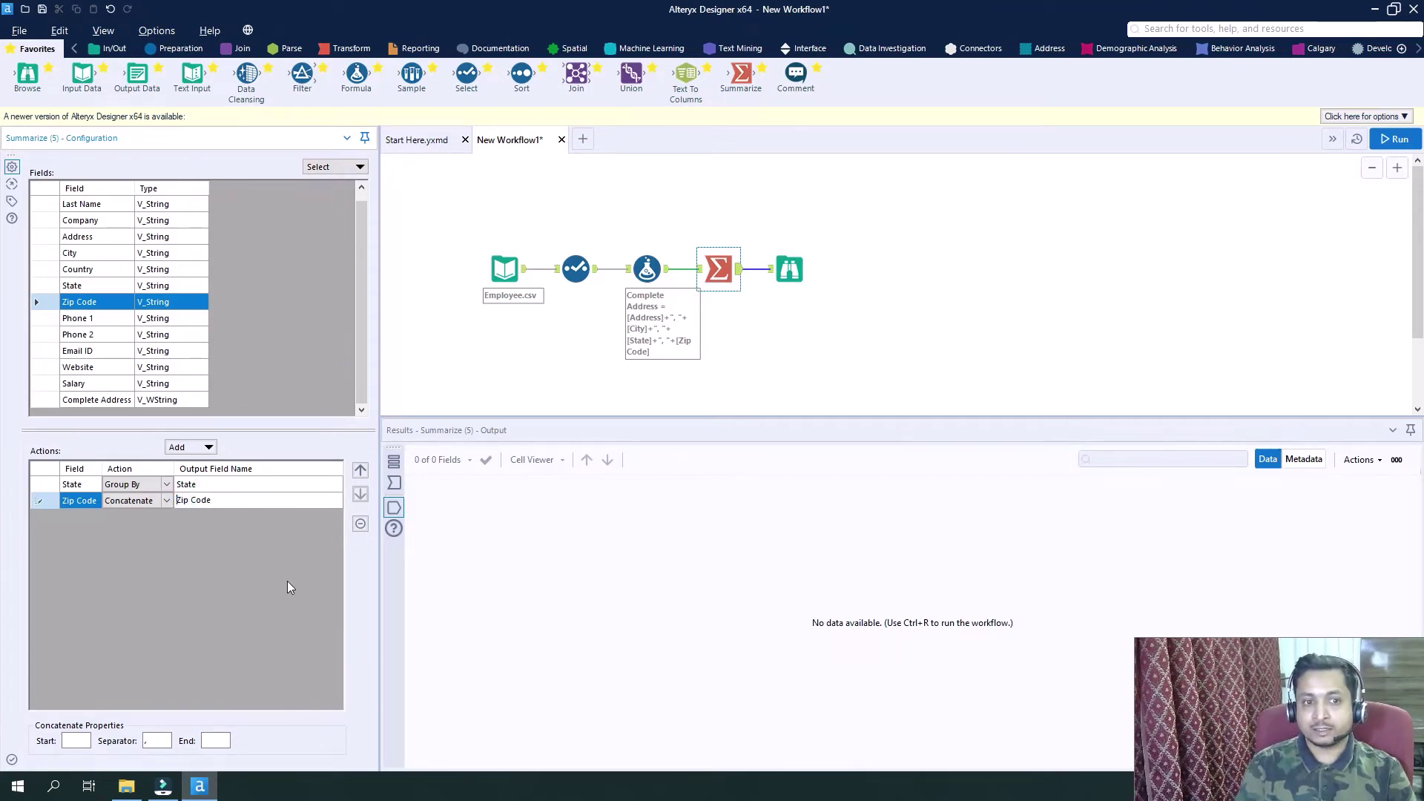
left_click(156, 740)
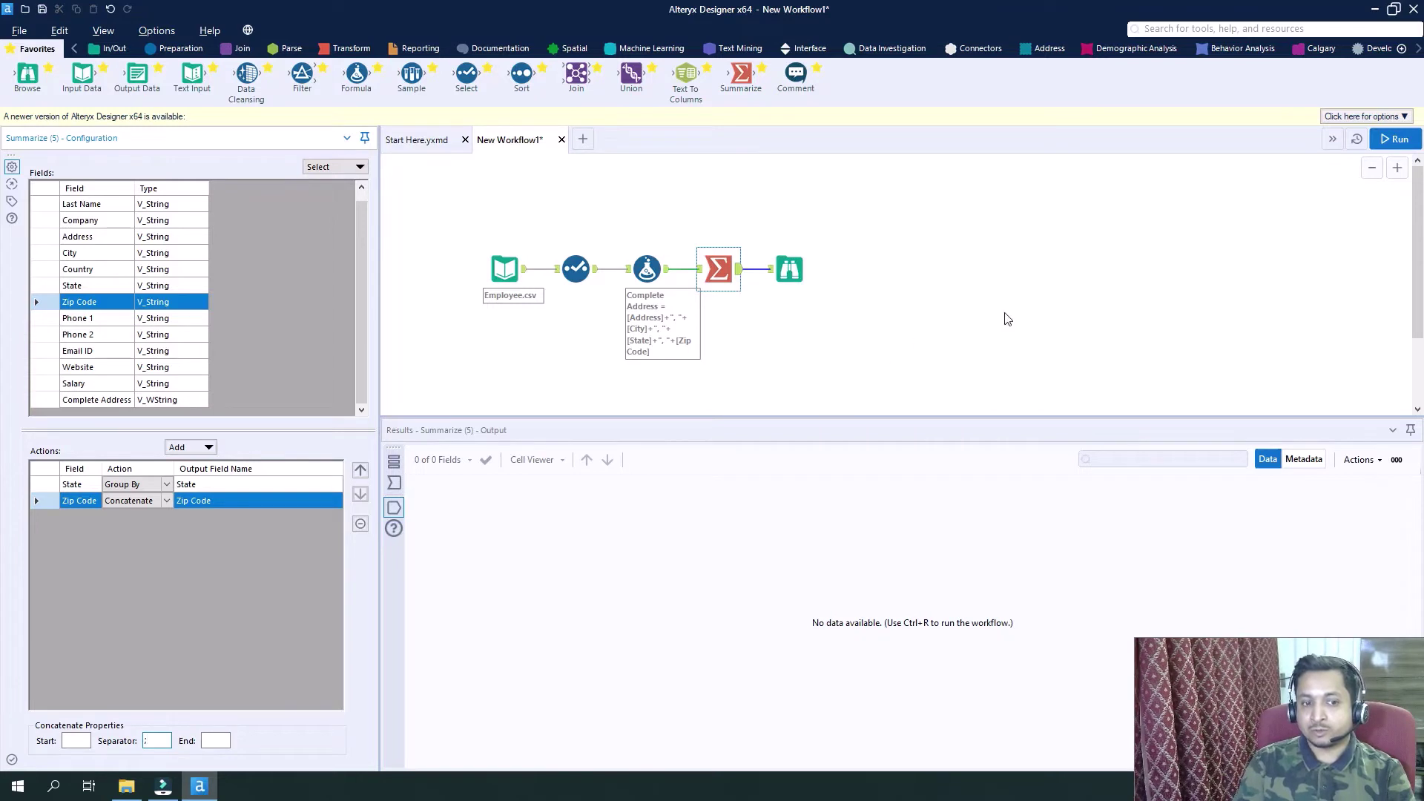
Run the workflow and browse the 47 State records with semicolon-joined zip codes.
left_click(1404, 141)
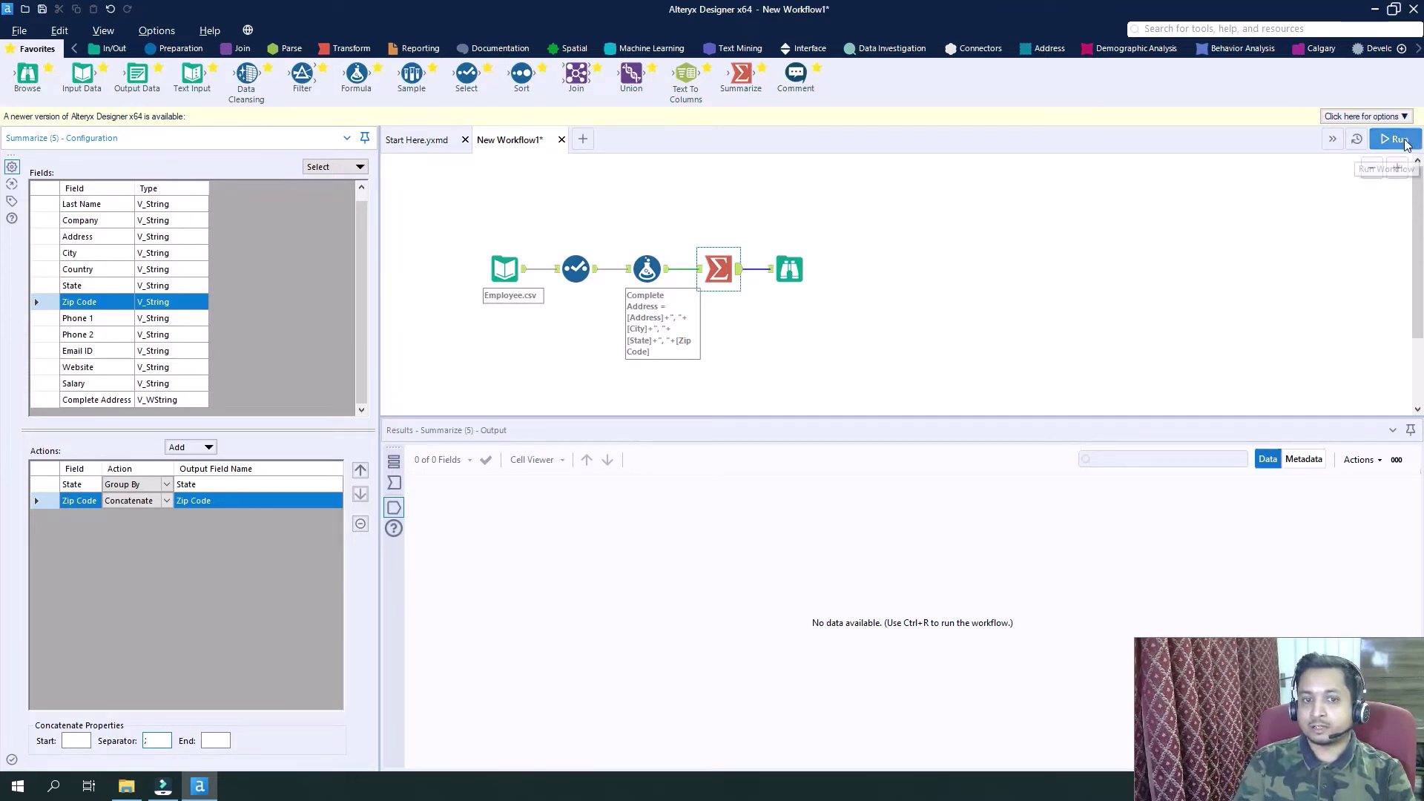
left_click(1403, 141)
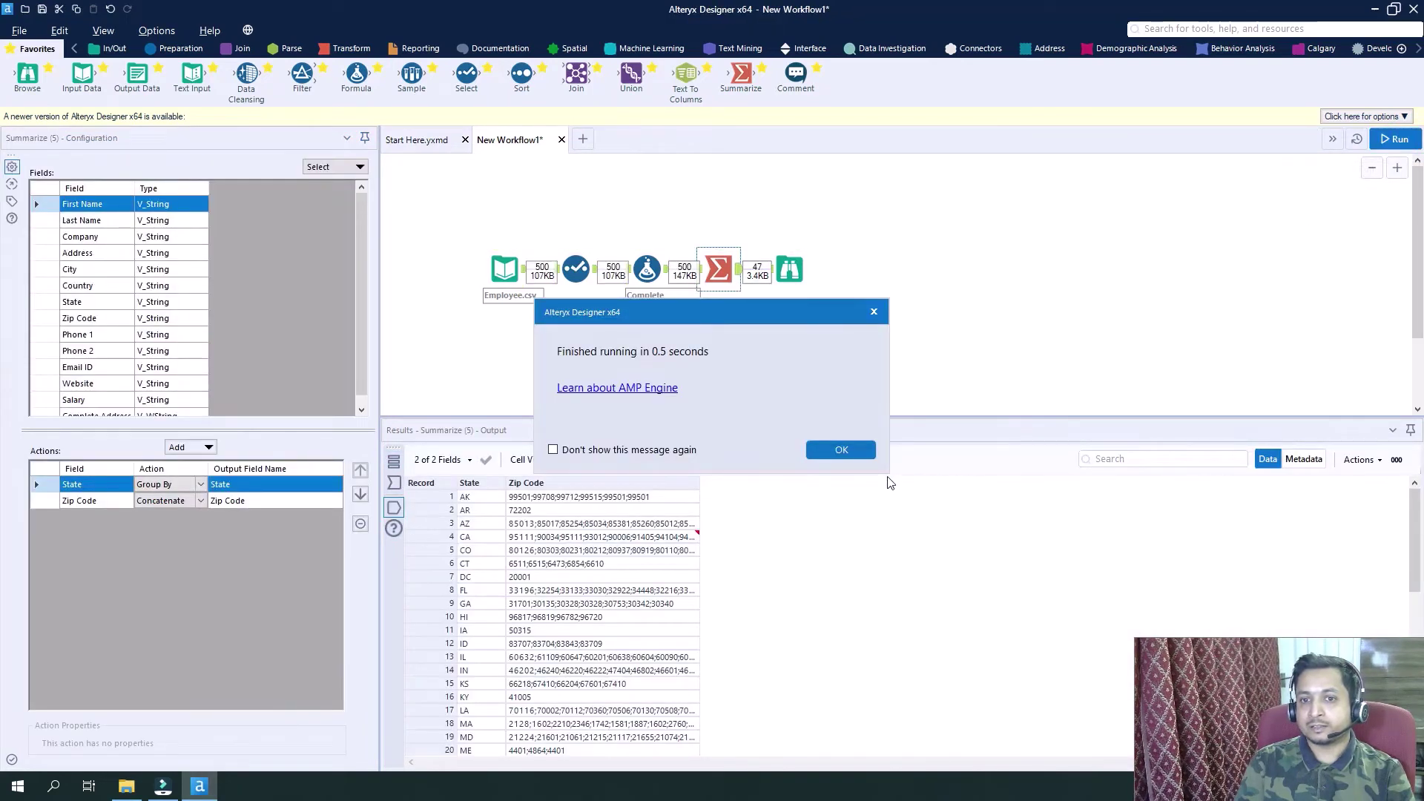
left_click(853, 450)
left_click(789, 269)
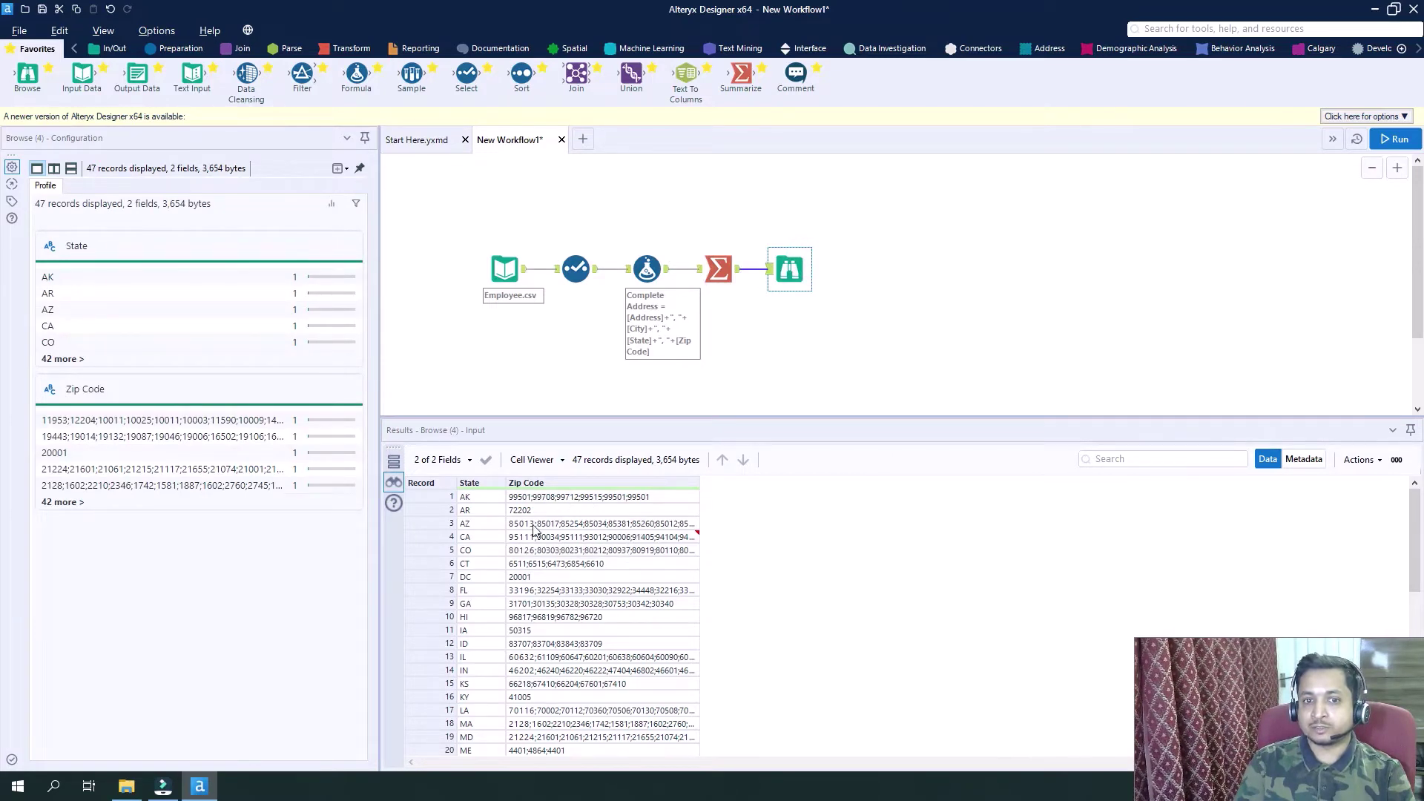
scroll(534, 529, "down", 9)
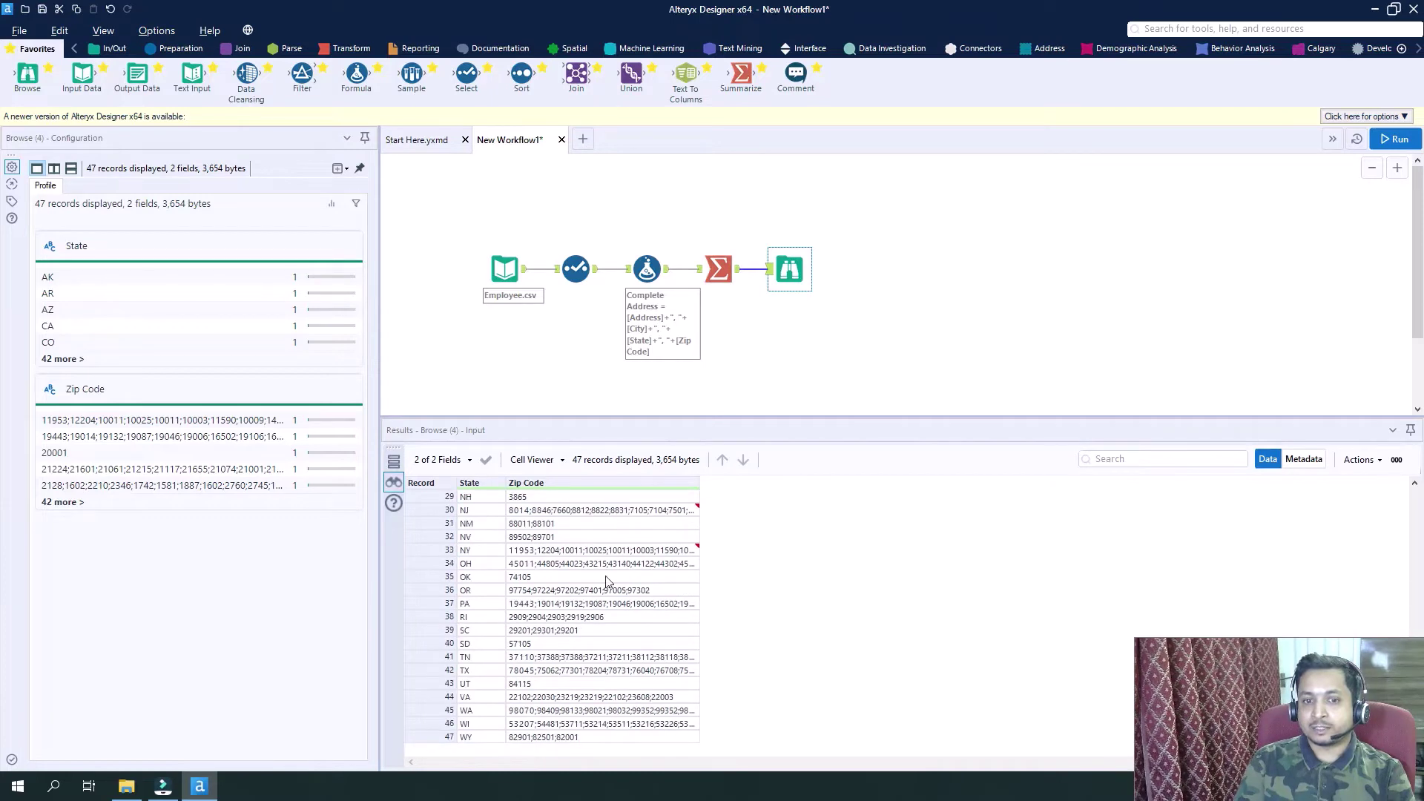
scroll(623, 738, "up", 9)
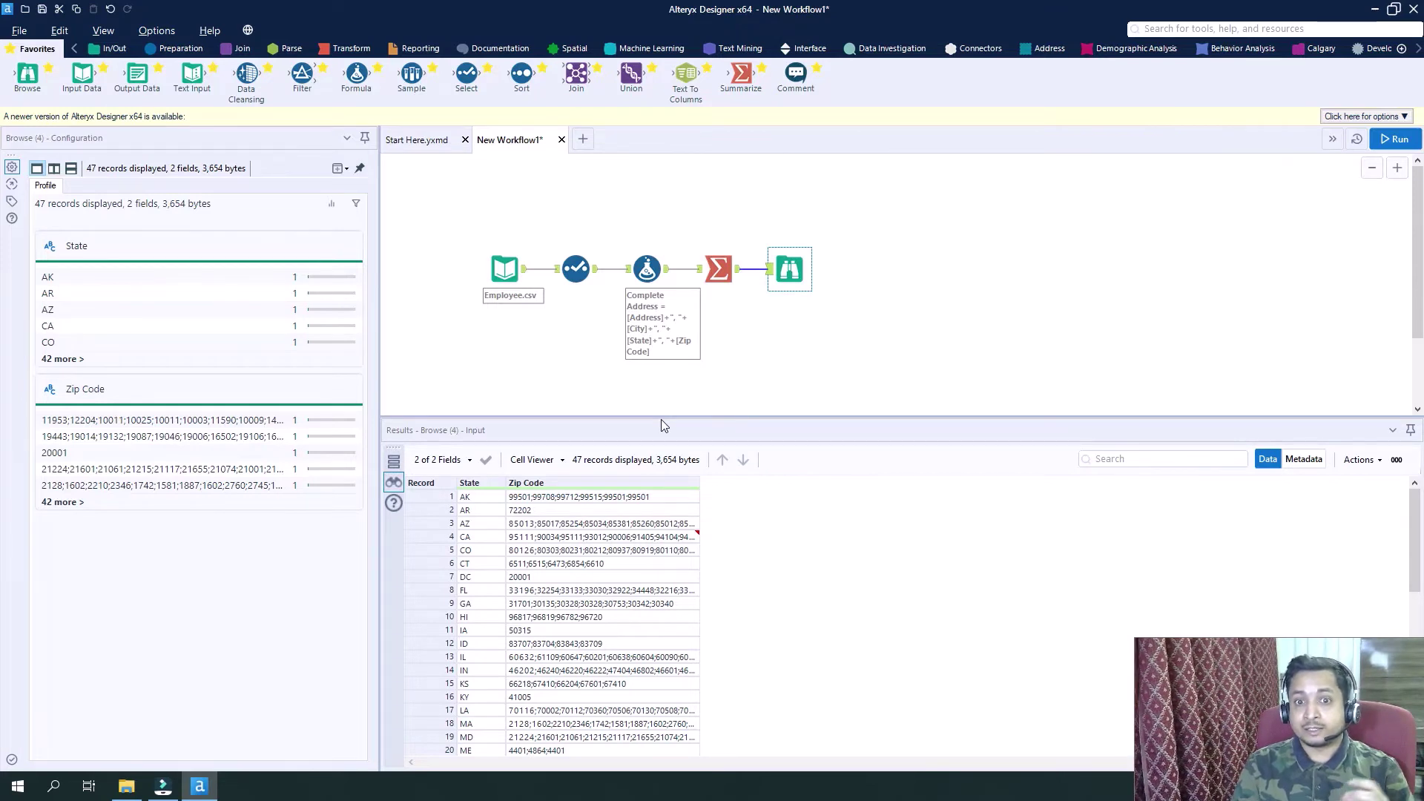
Reopen the Summarize settings and keep Concatenate as the Zip Code action.
left_click(725, 274)
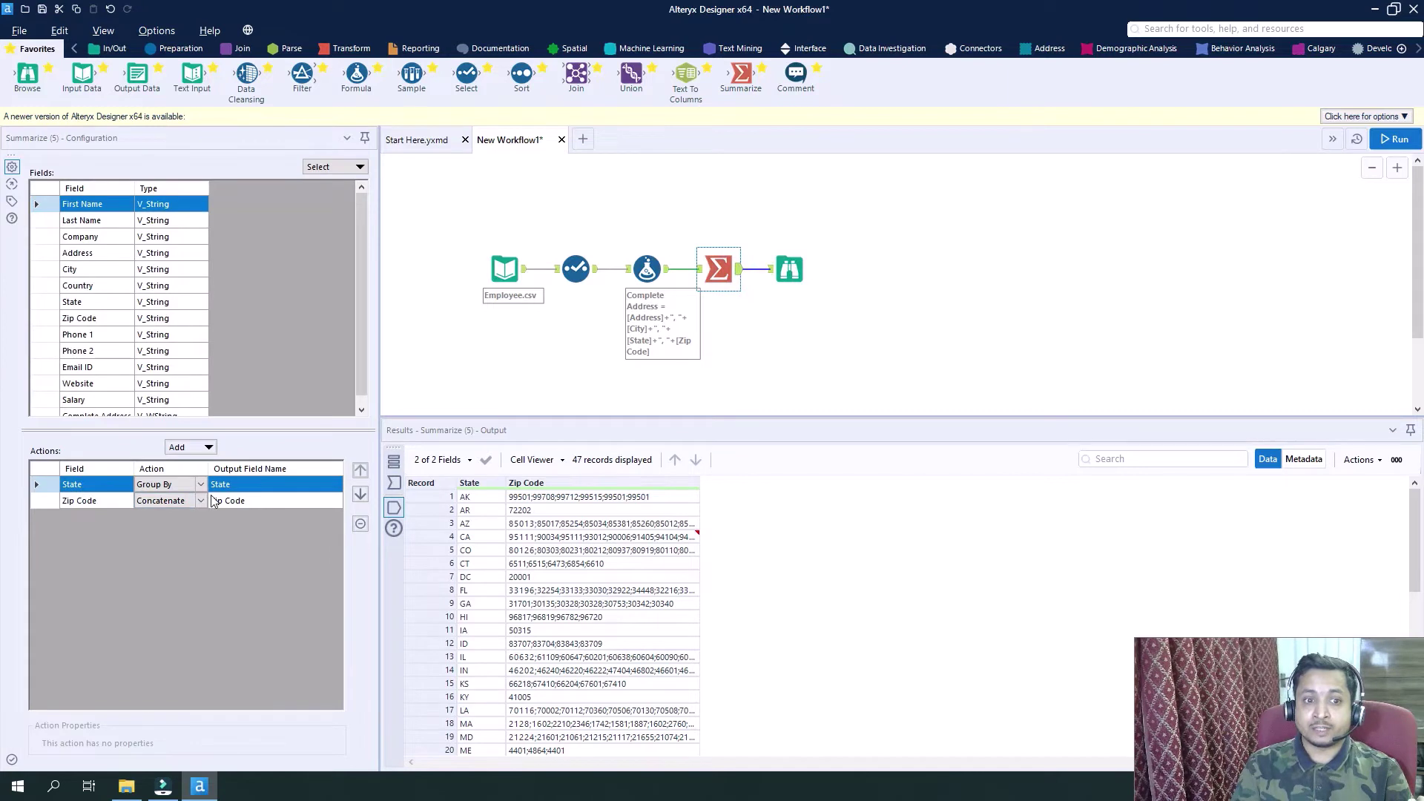
left_click(202, 501)
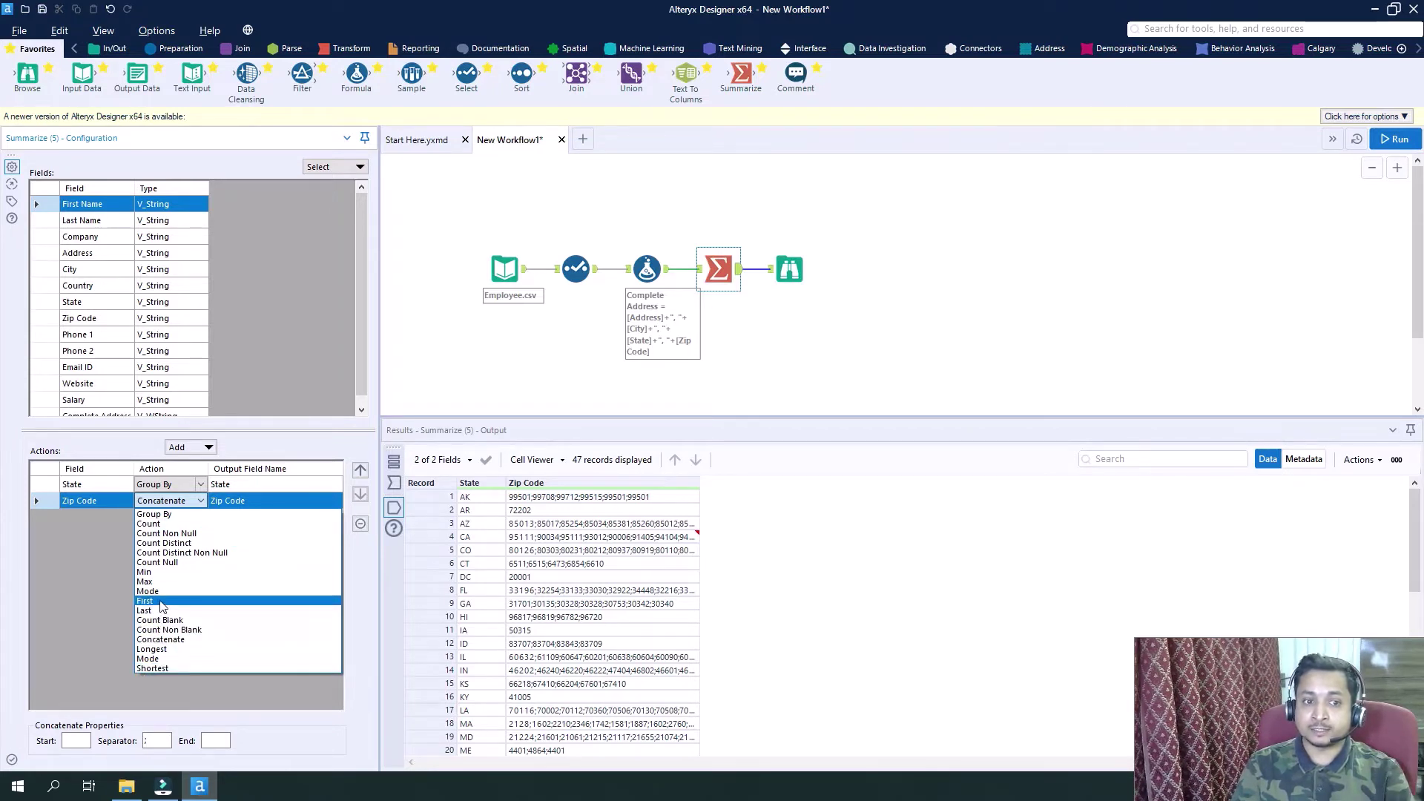
left_click(18, 600)
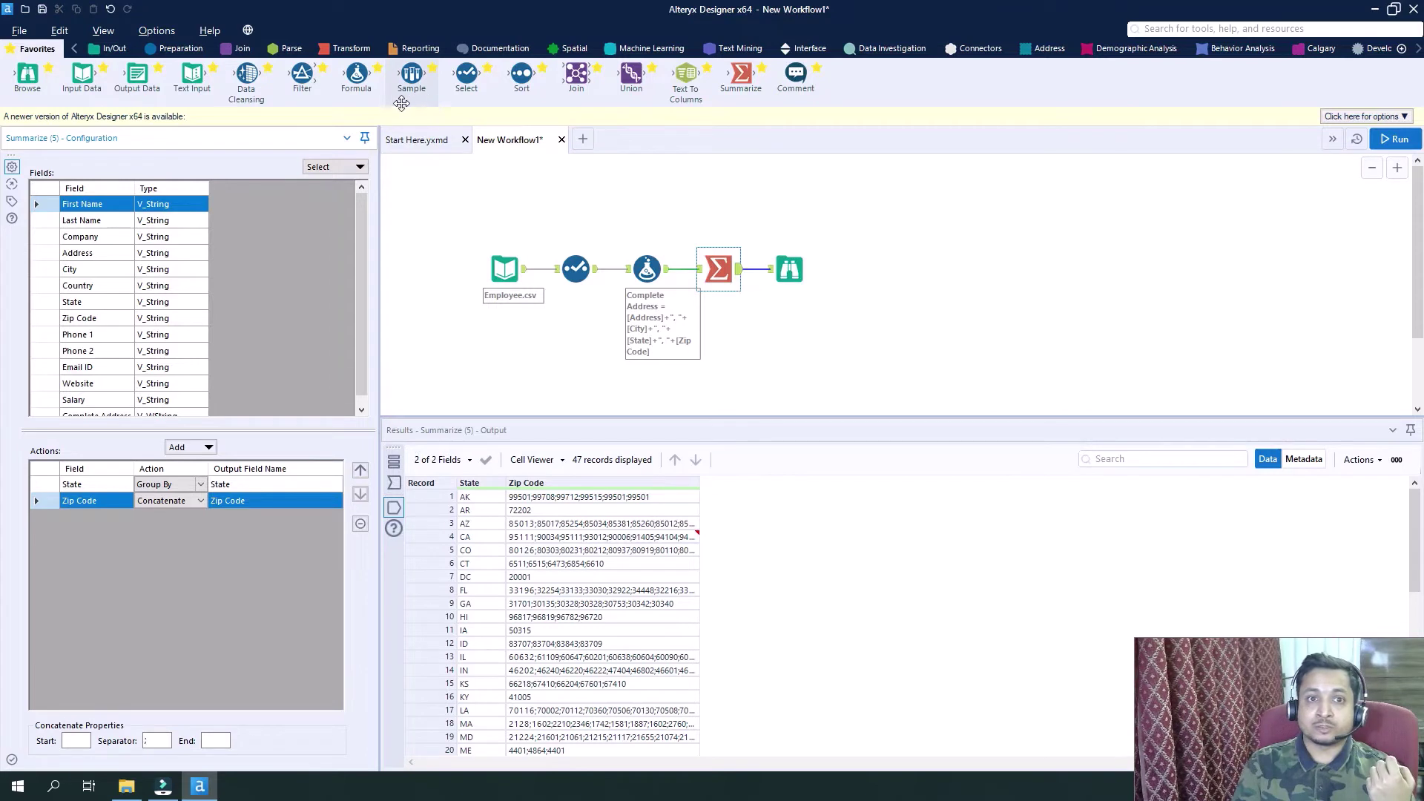
Add a Multi-Row Formula tool branching from the Complete Address Formula tool.
left_click(184, 49)
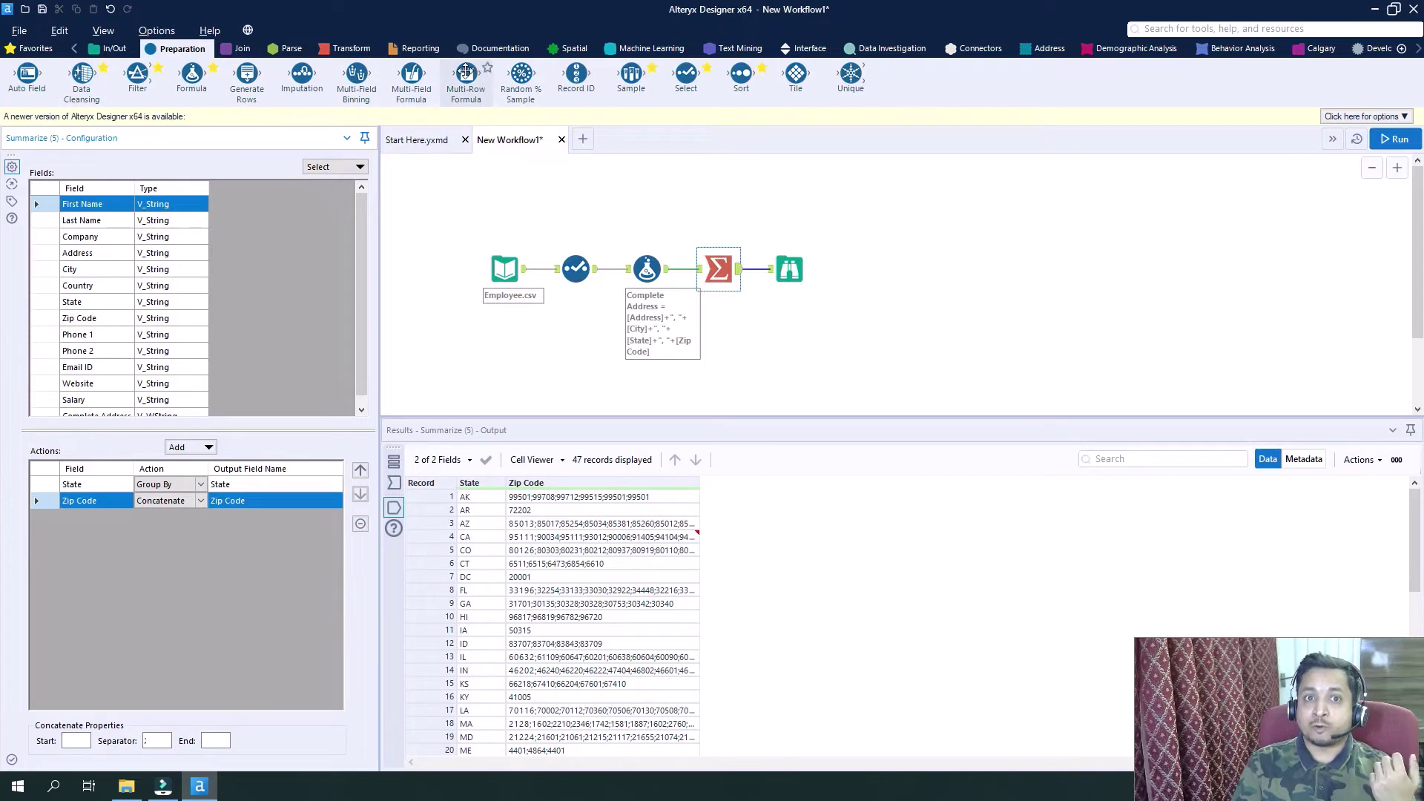
left_click_drag(466, 72, 734, 325)
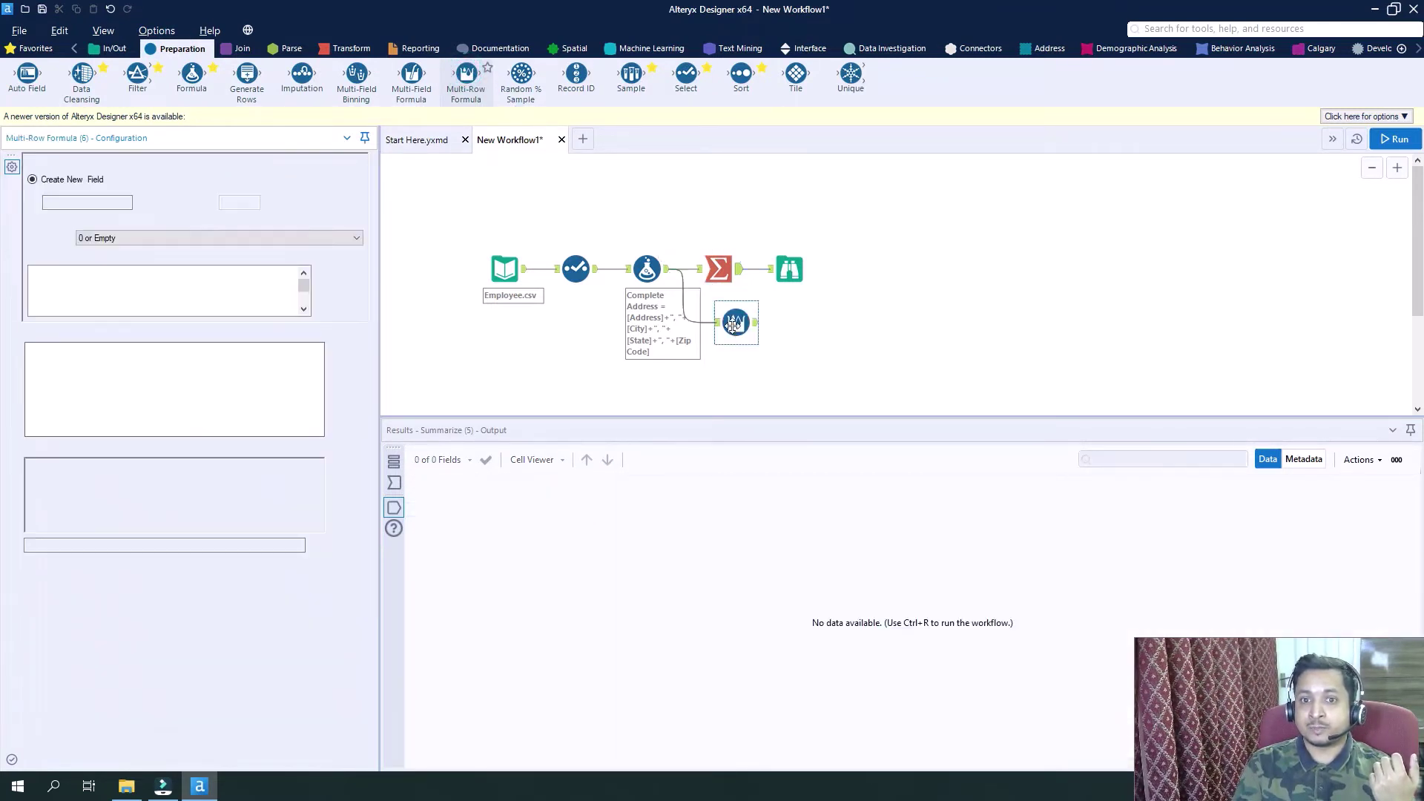
left_click(647, 272)
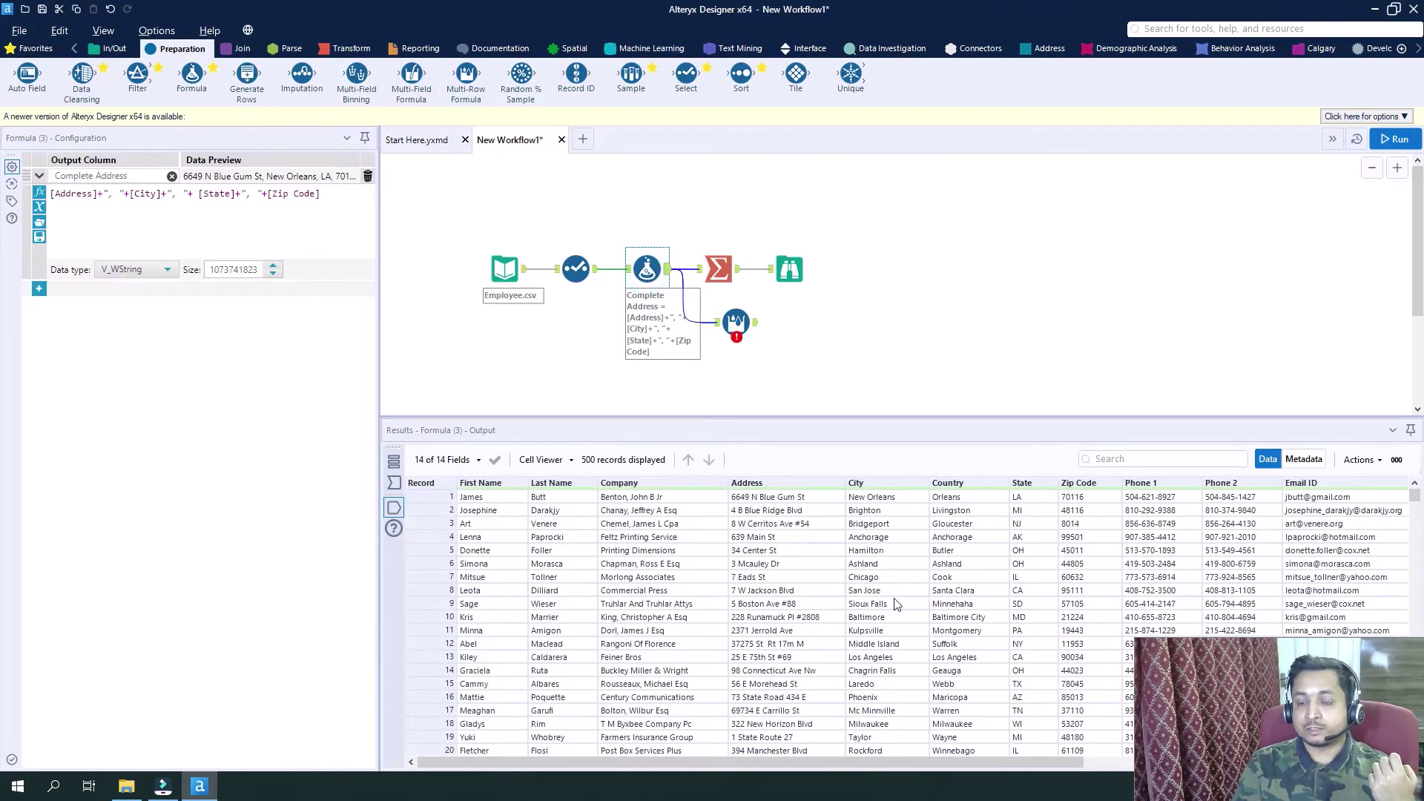
Highlight State values LA, MI and NJ in records 1–3, then open the Multi-Row Formula settings.
left_click(1027, 499)
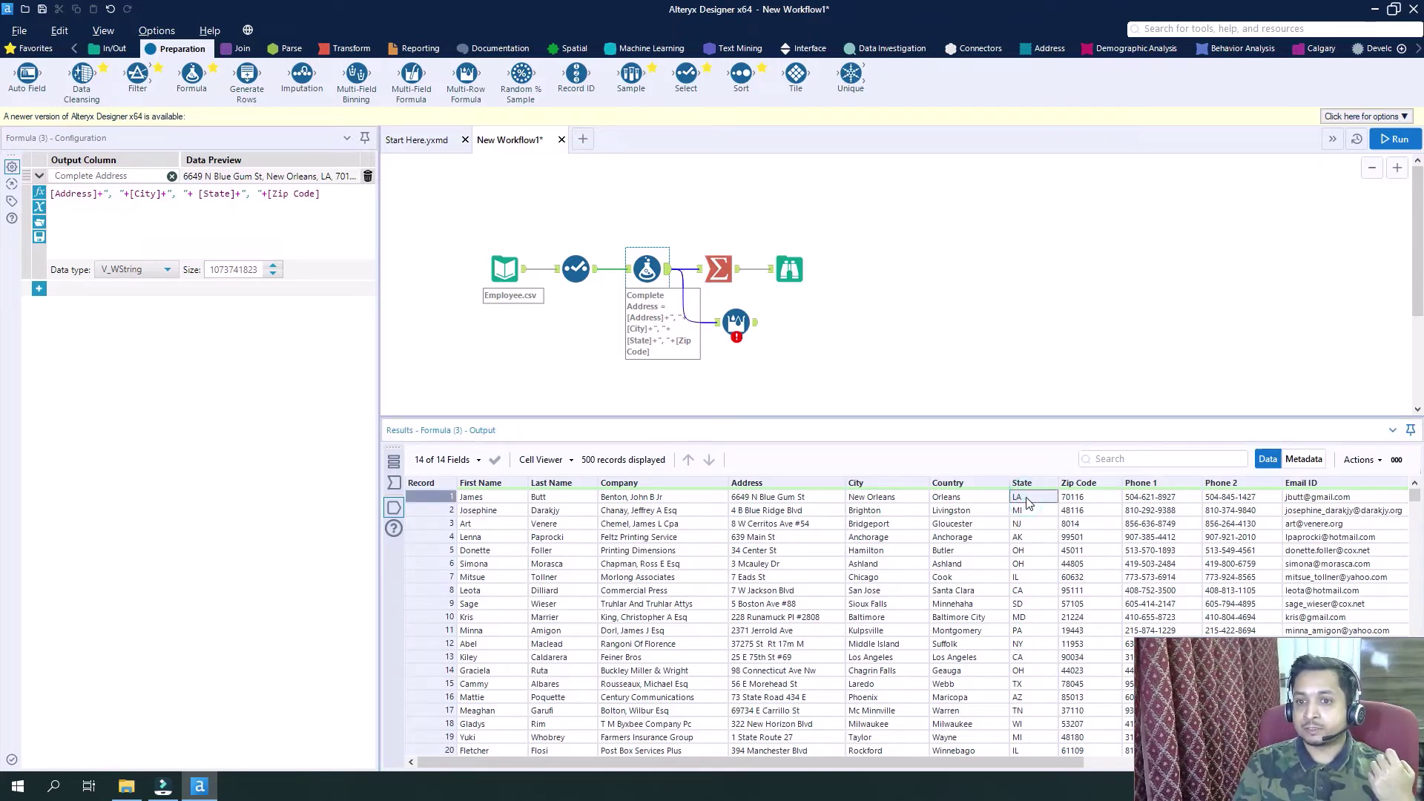
left_click(1024, 511)
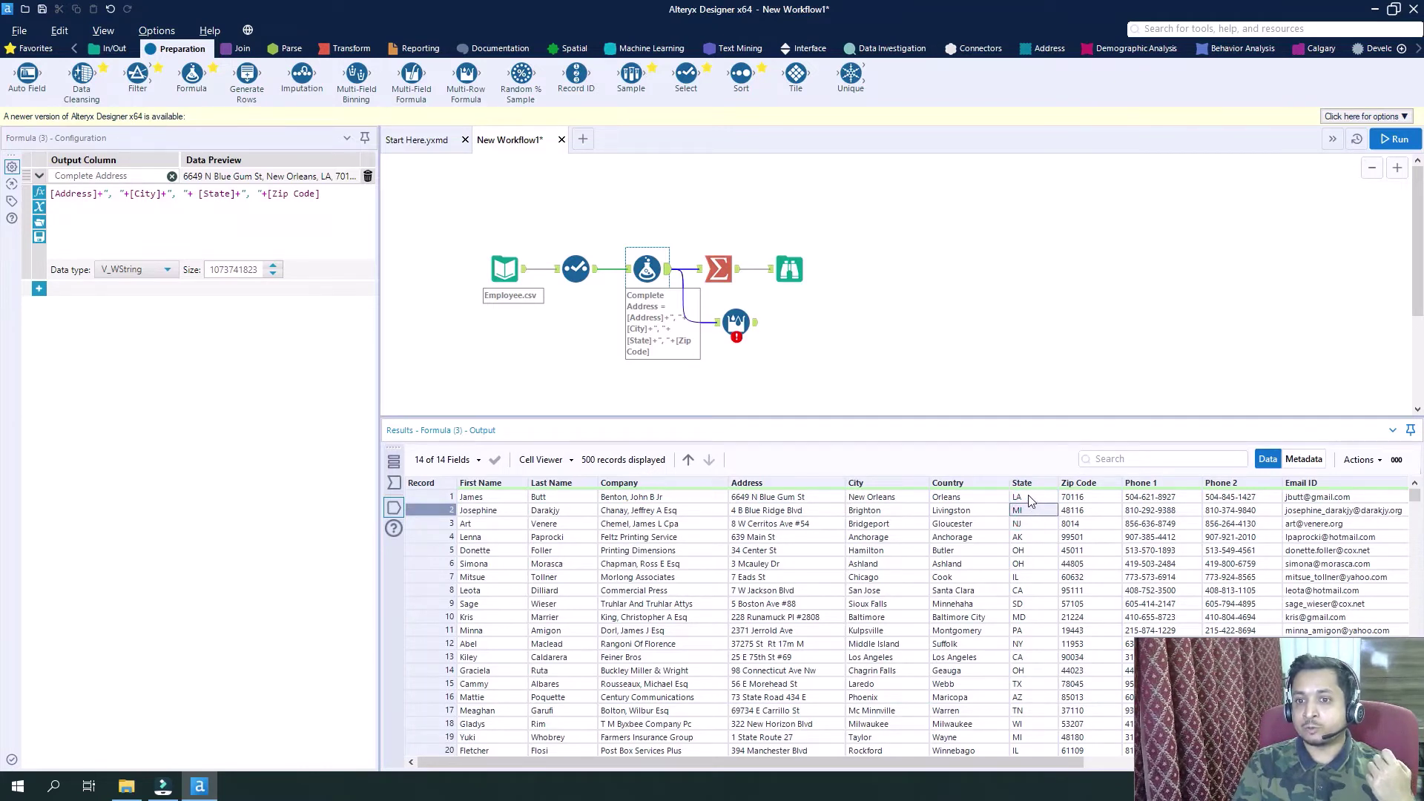
left_click(1028, 498)
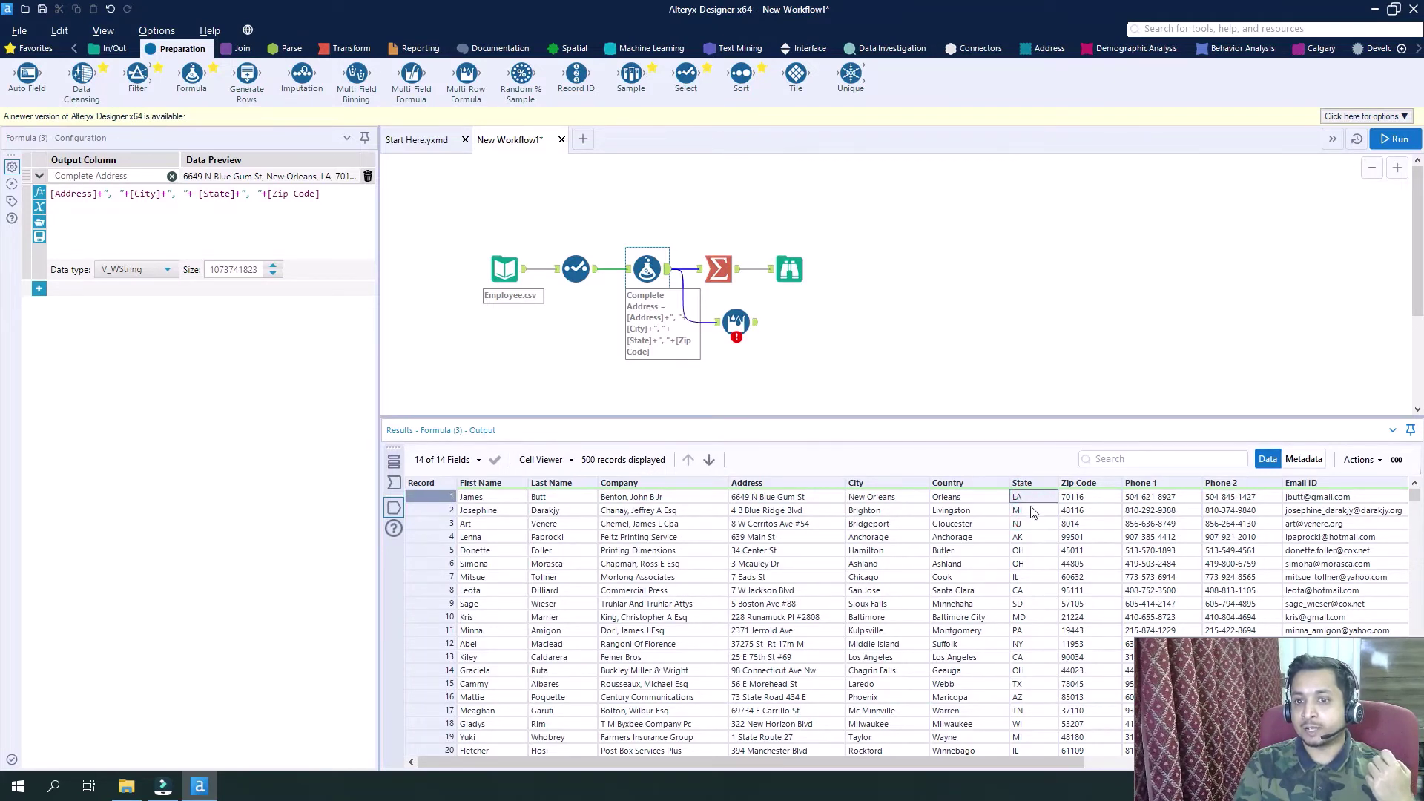
left_click(1029, 512)
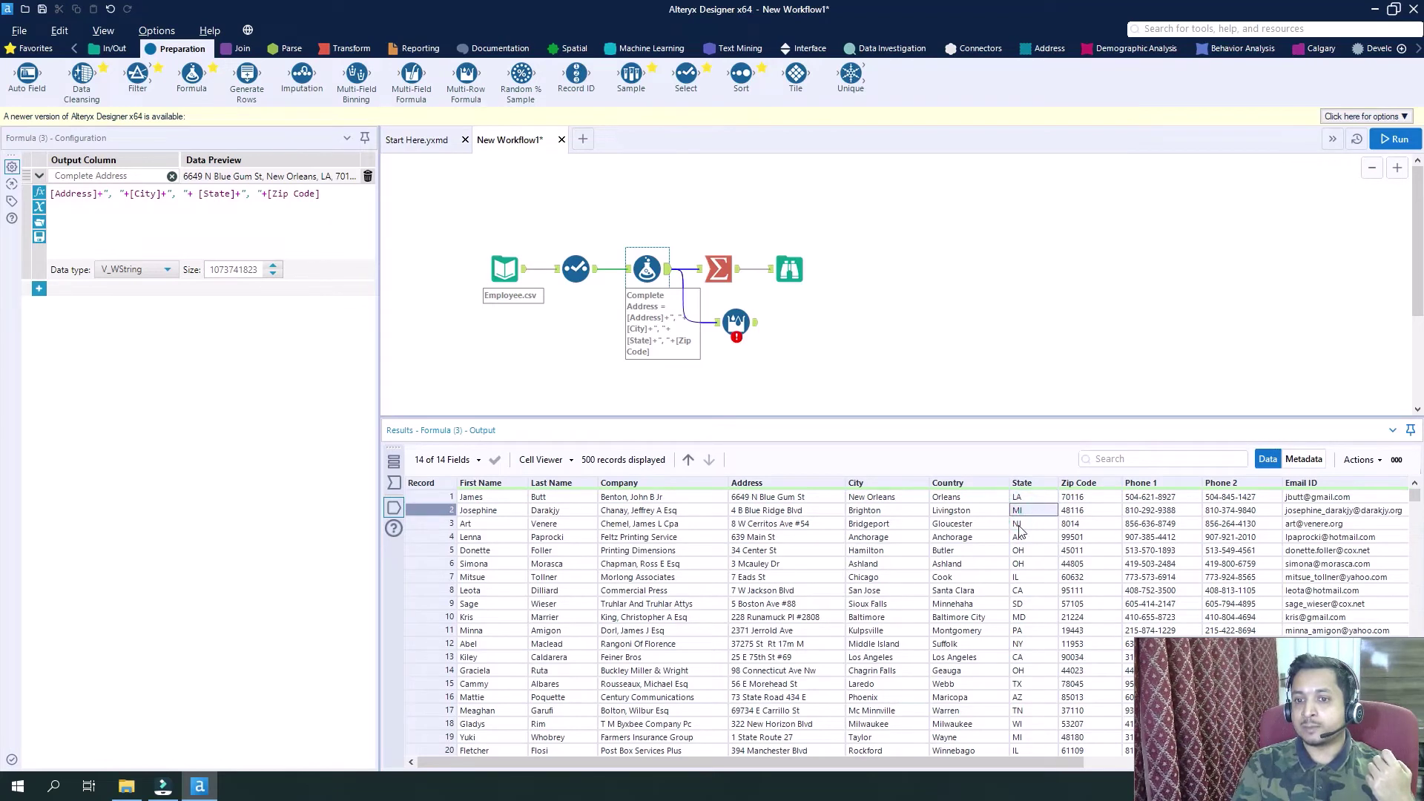
left_click(1028, 523)
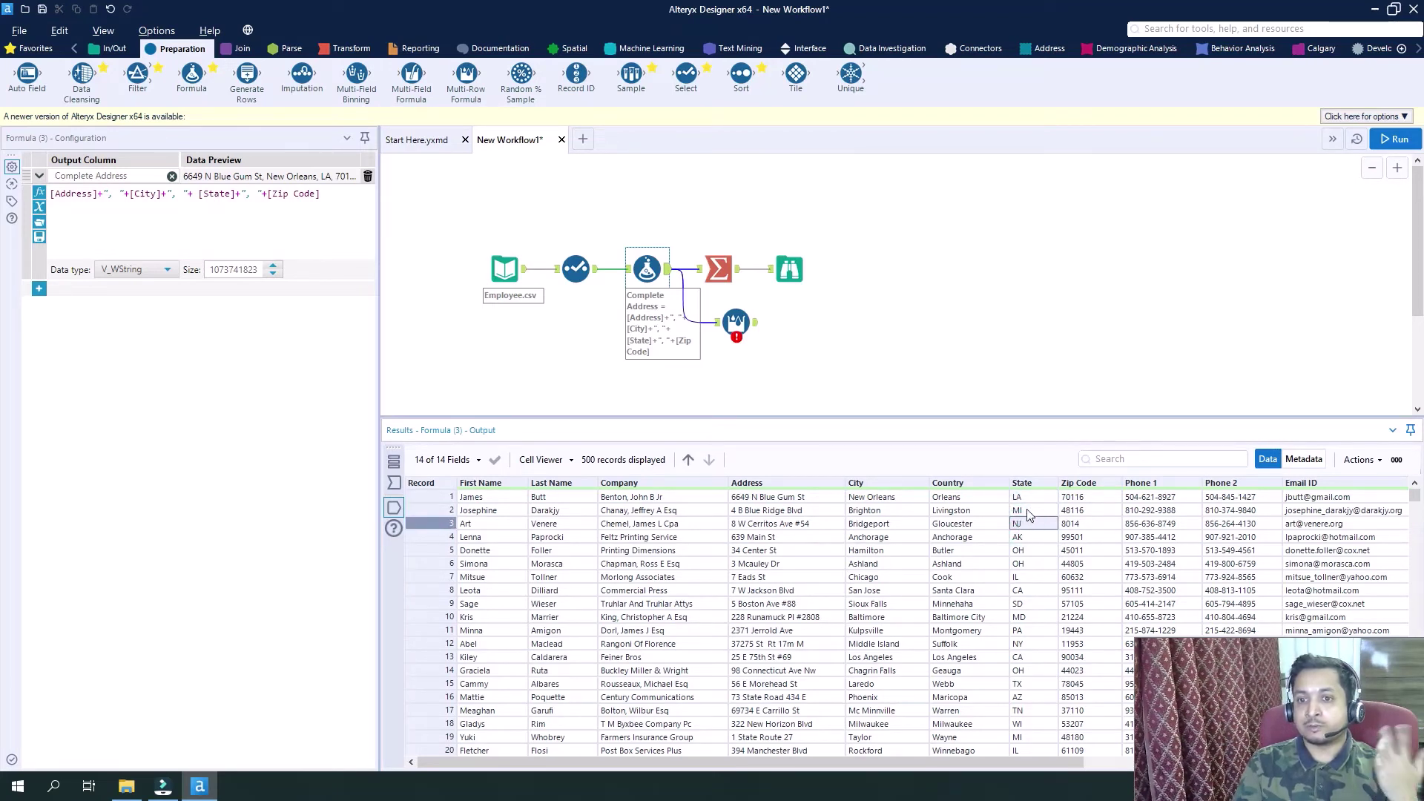
left_click(1026, 496)
left_click(1028, 524, "shift")
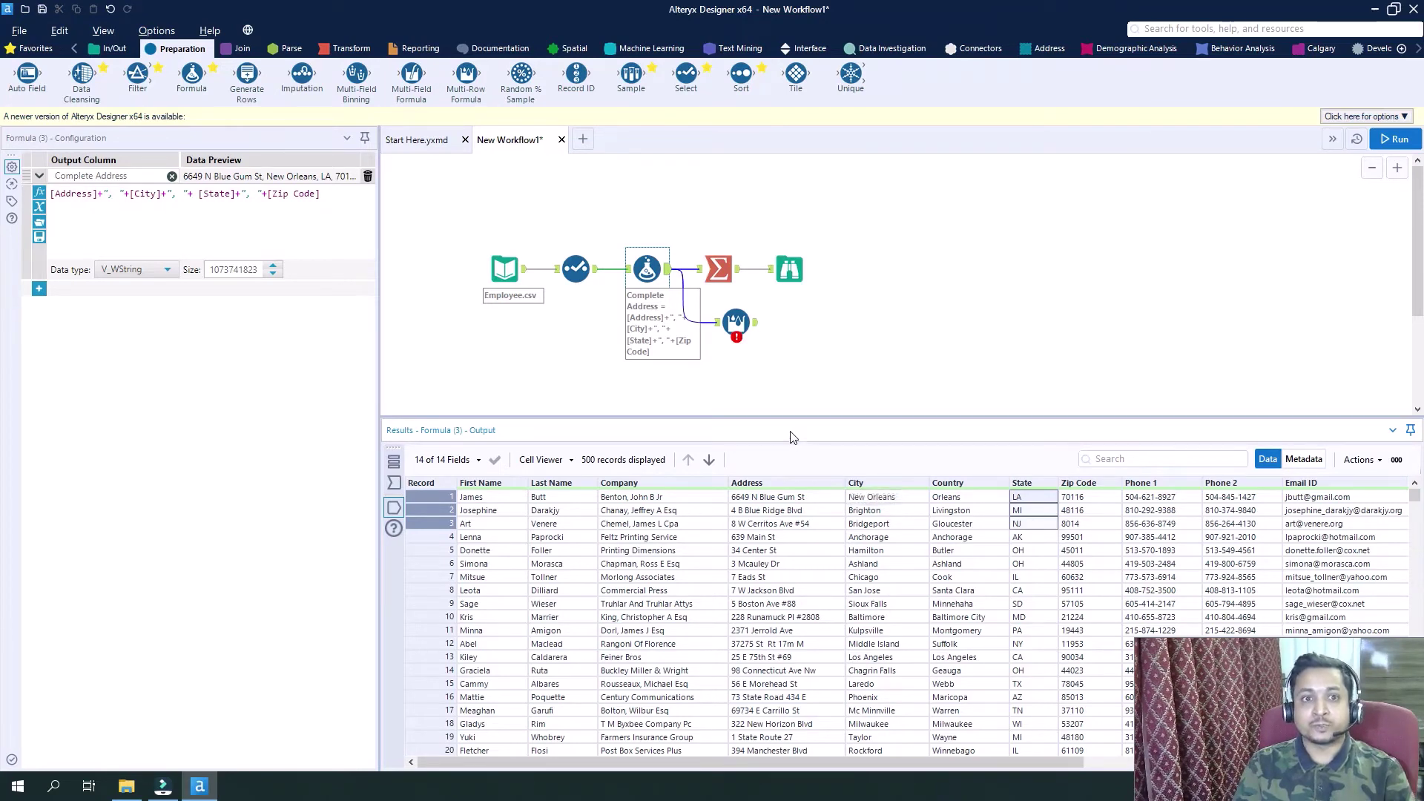
left_click(739, 323)
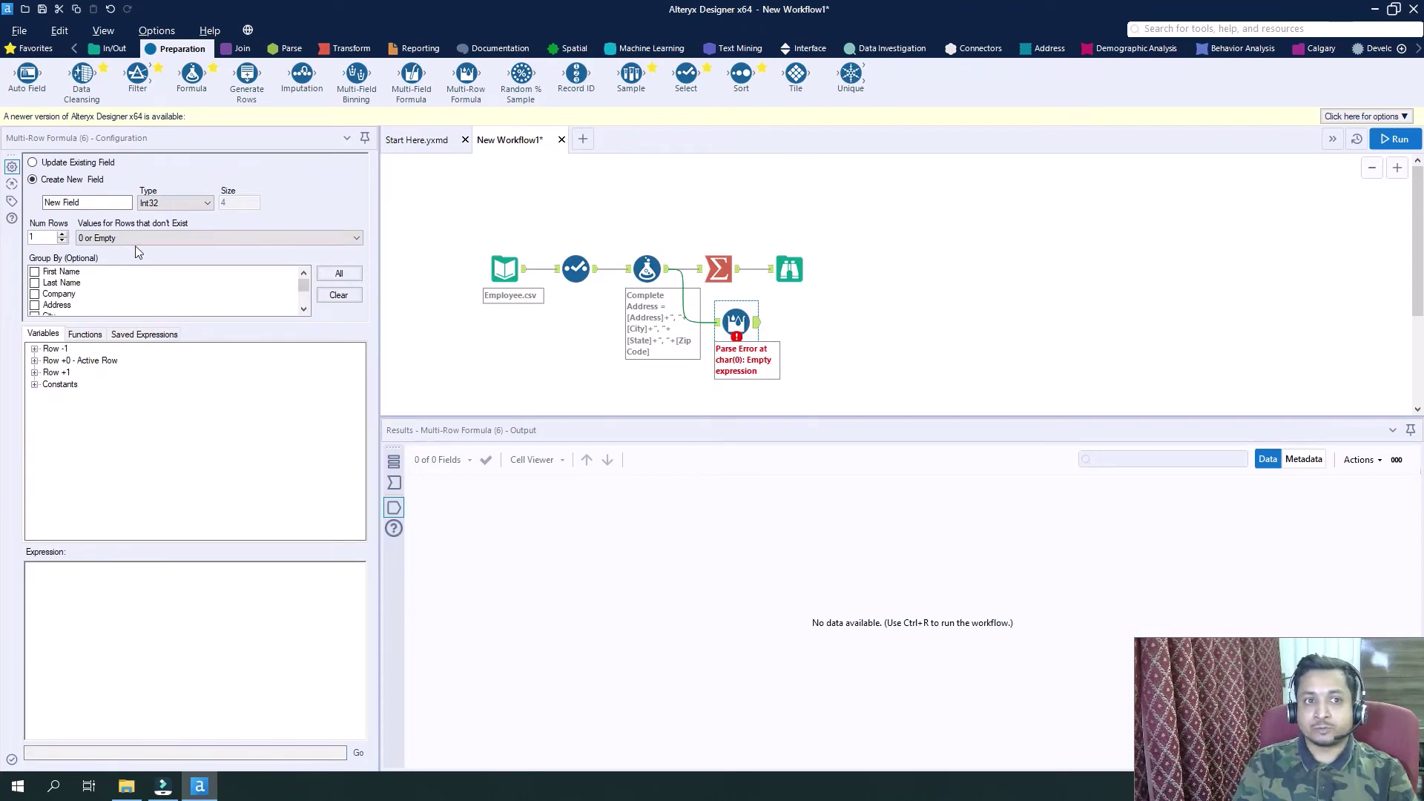
Name the new field Combined Next State as a V_String of size 40.
left_click(109, 203)
left_click(109, 202)
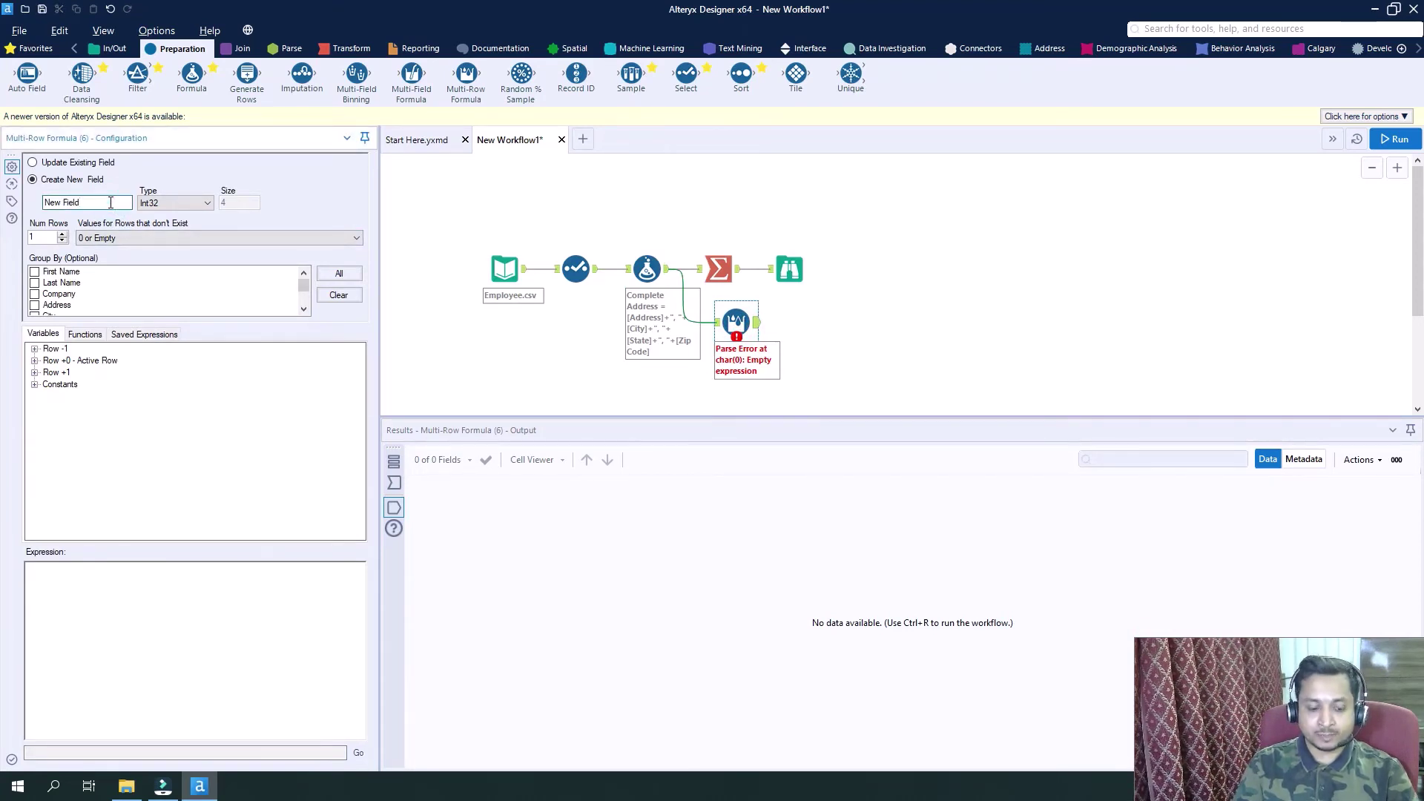
key("ctrl+a")
type("Combin")
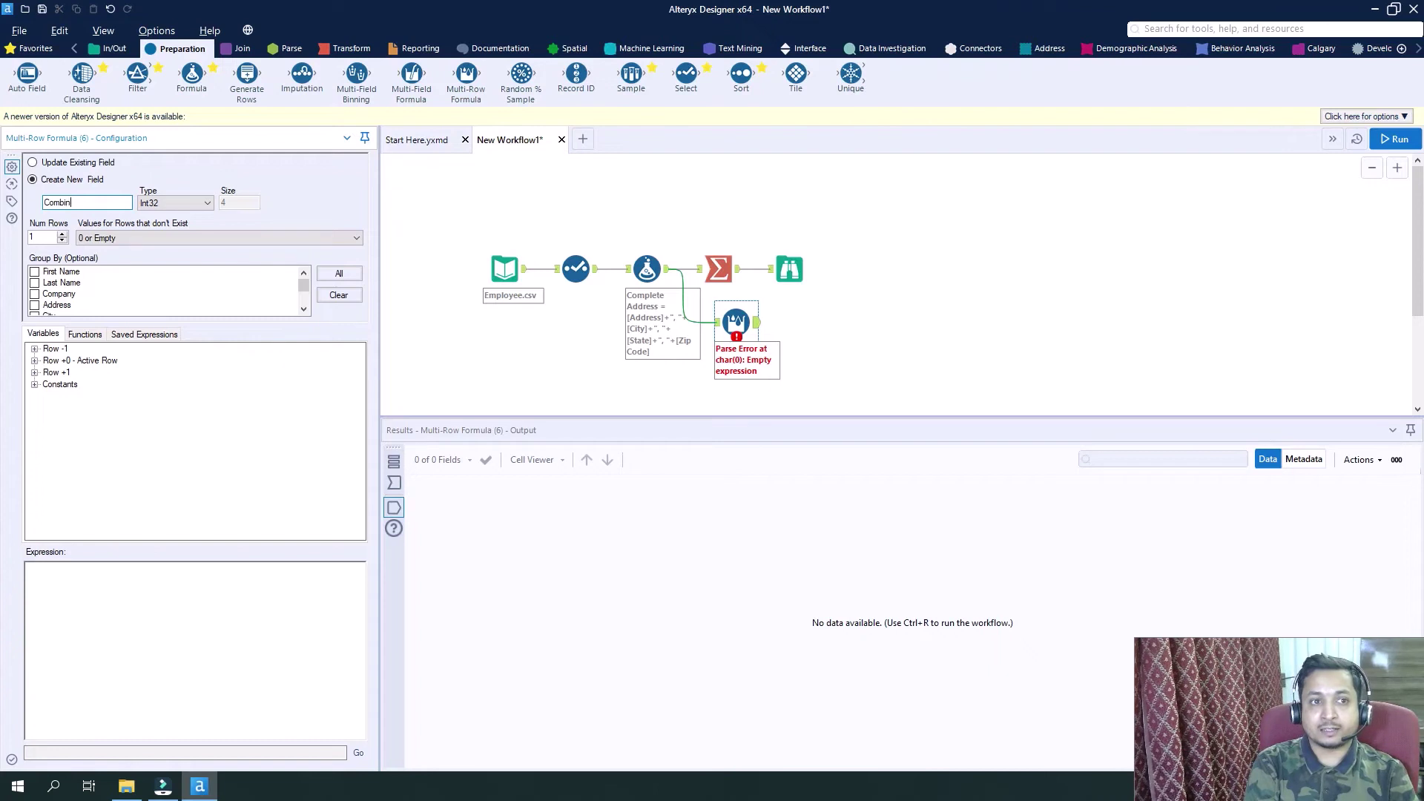
type("ed Next State")
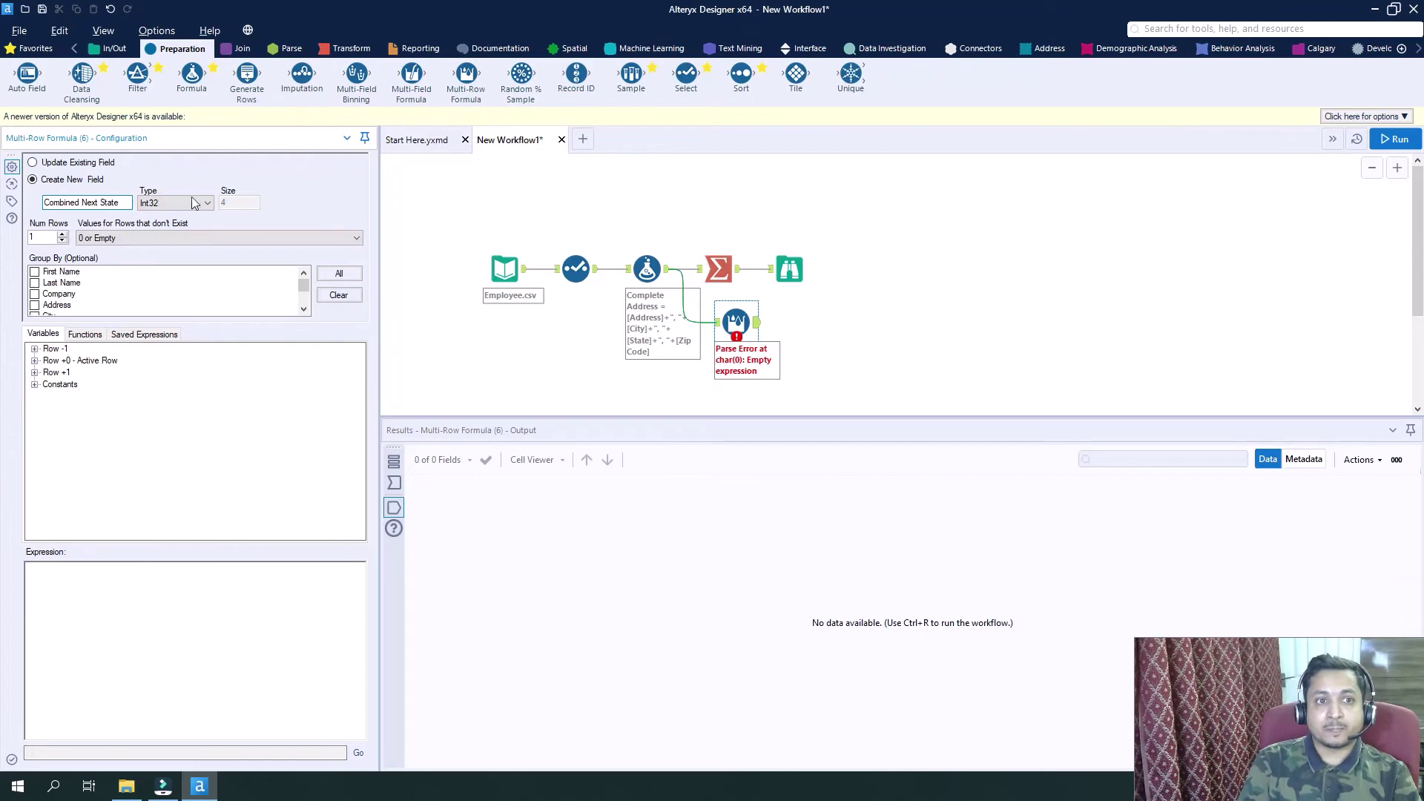
left_click(207, 202)
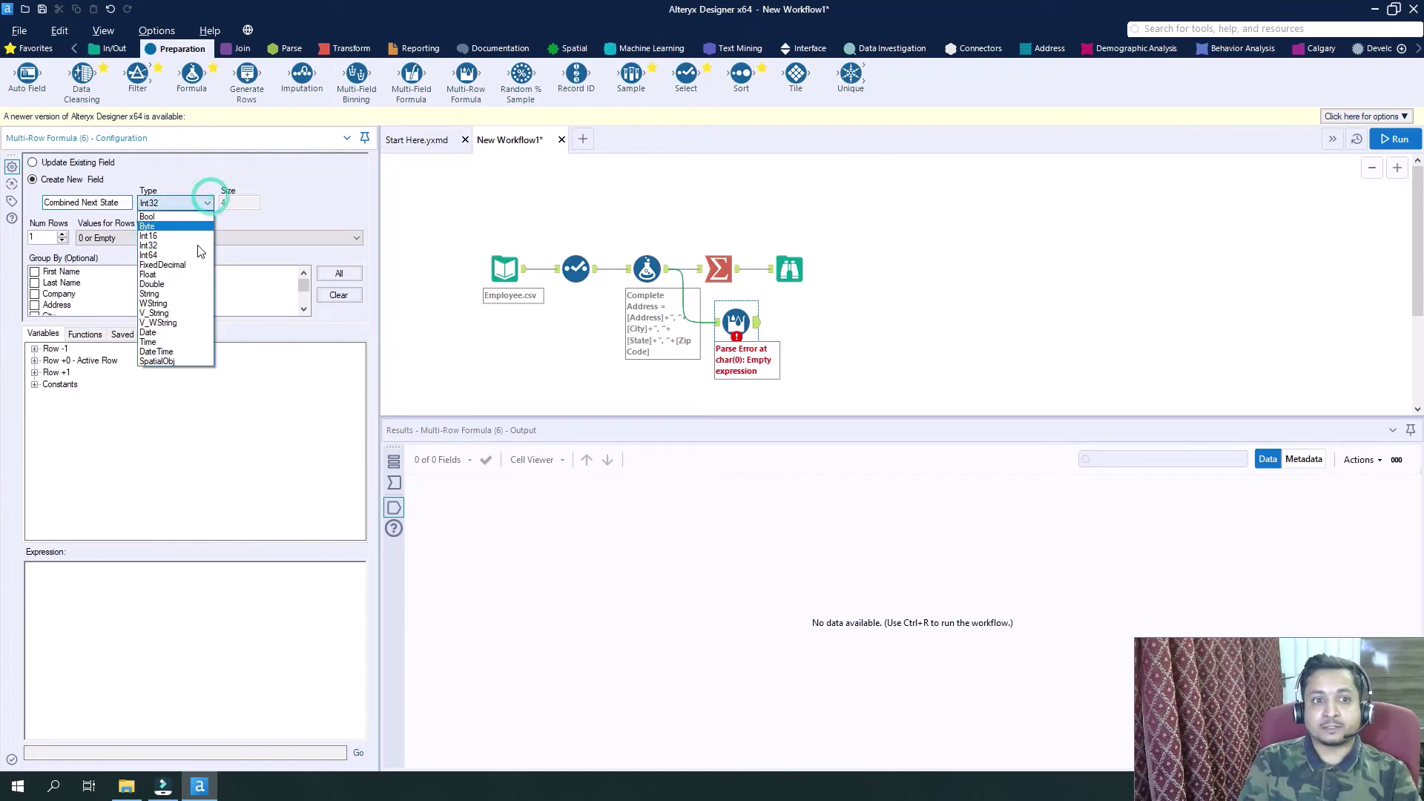
left_click(189, 314)
double_click(235, 201)
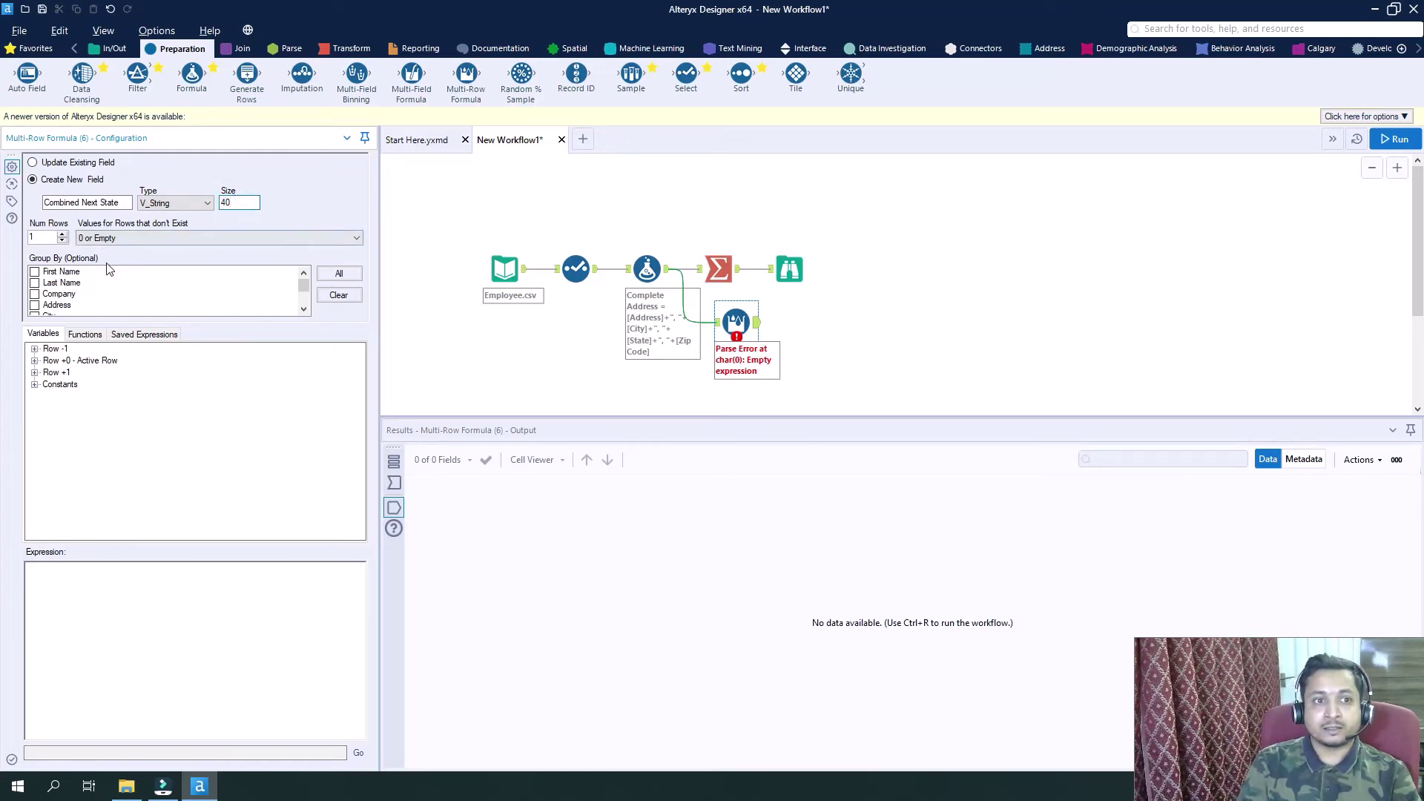
Build the expression [State]+[Row+1:State] from the current-row and next-row State fields.
scroll(109, 287, "down", 3)
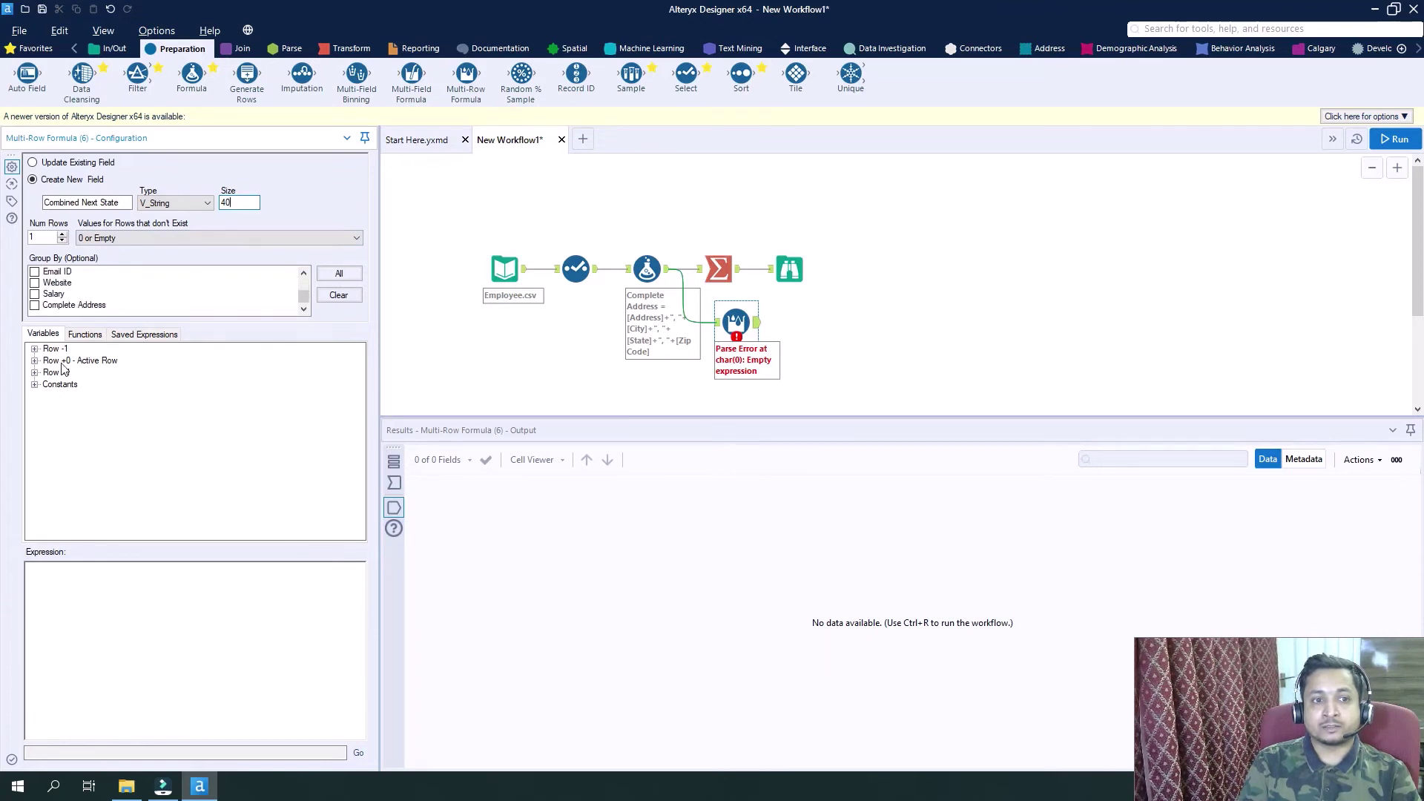
left_click(34, 350)
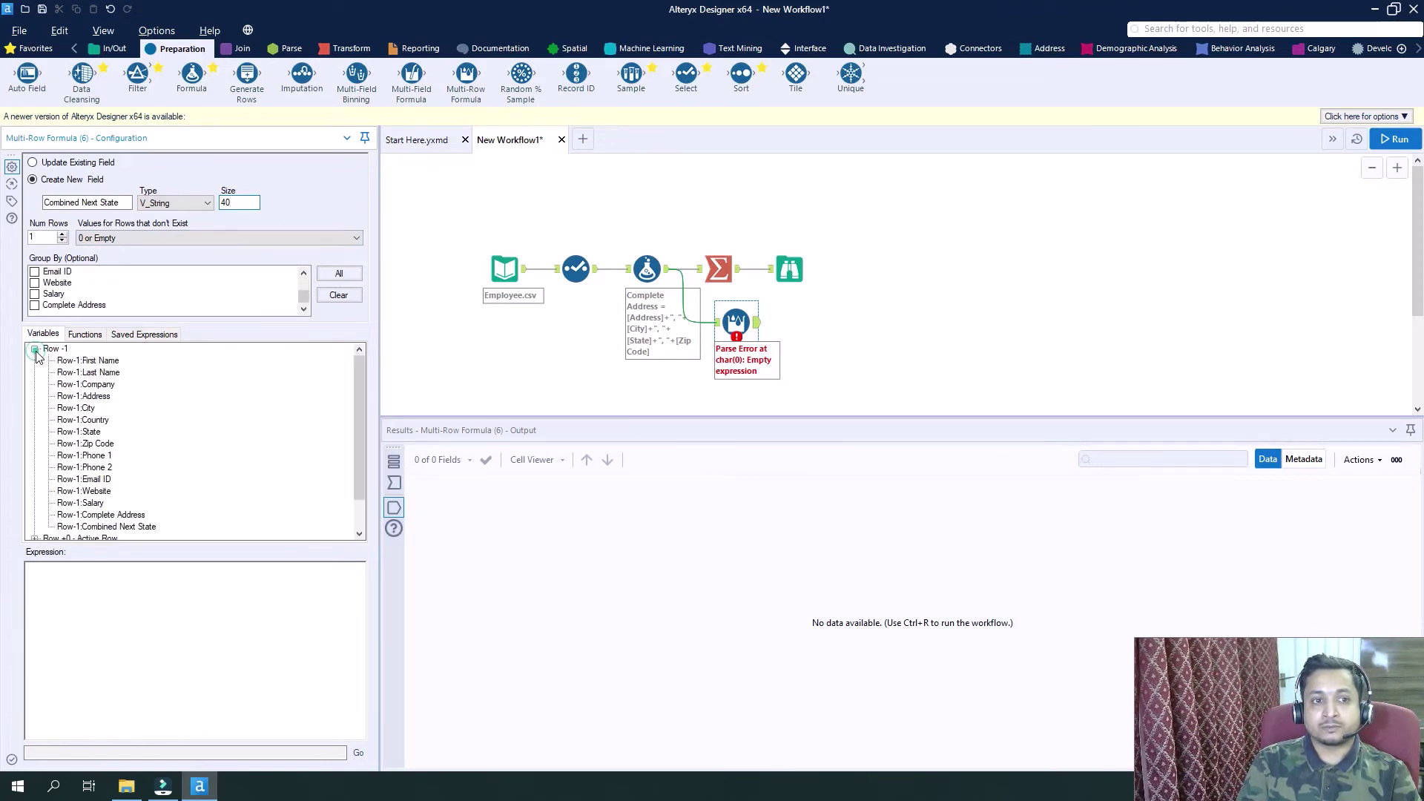
left_click(34, 349)
left_click(35, 349)
double_click(34, 349)
left_click(34, 350)
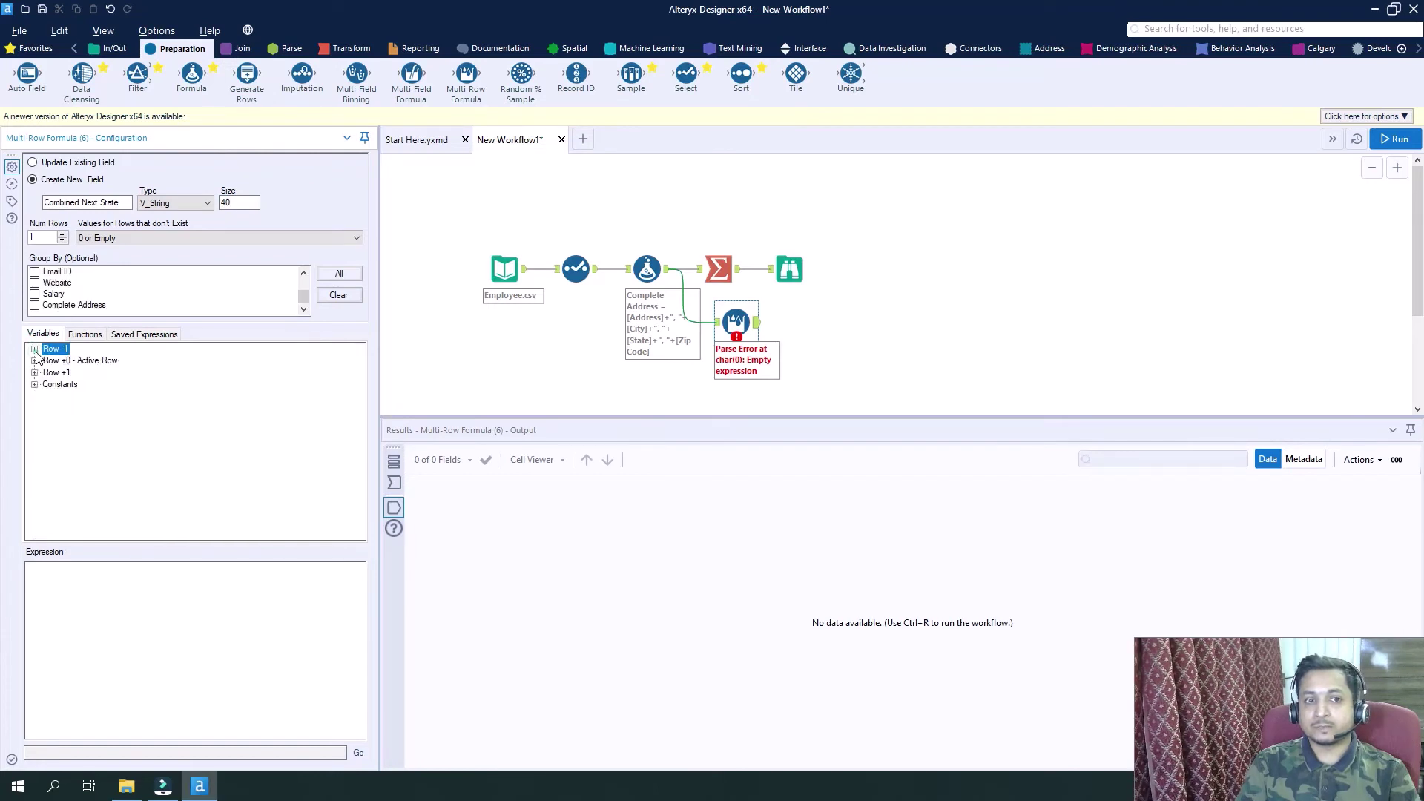
left_click(34, 362)
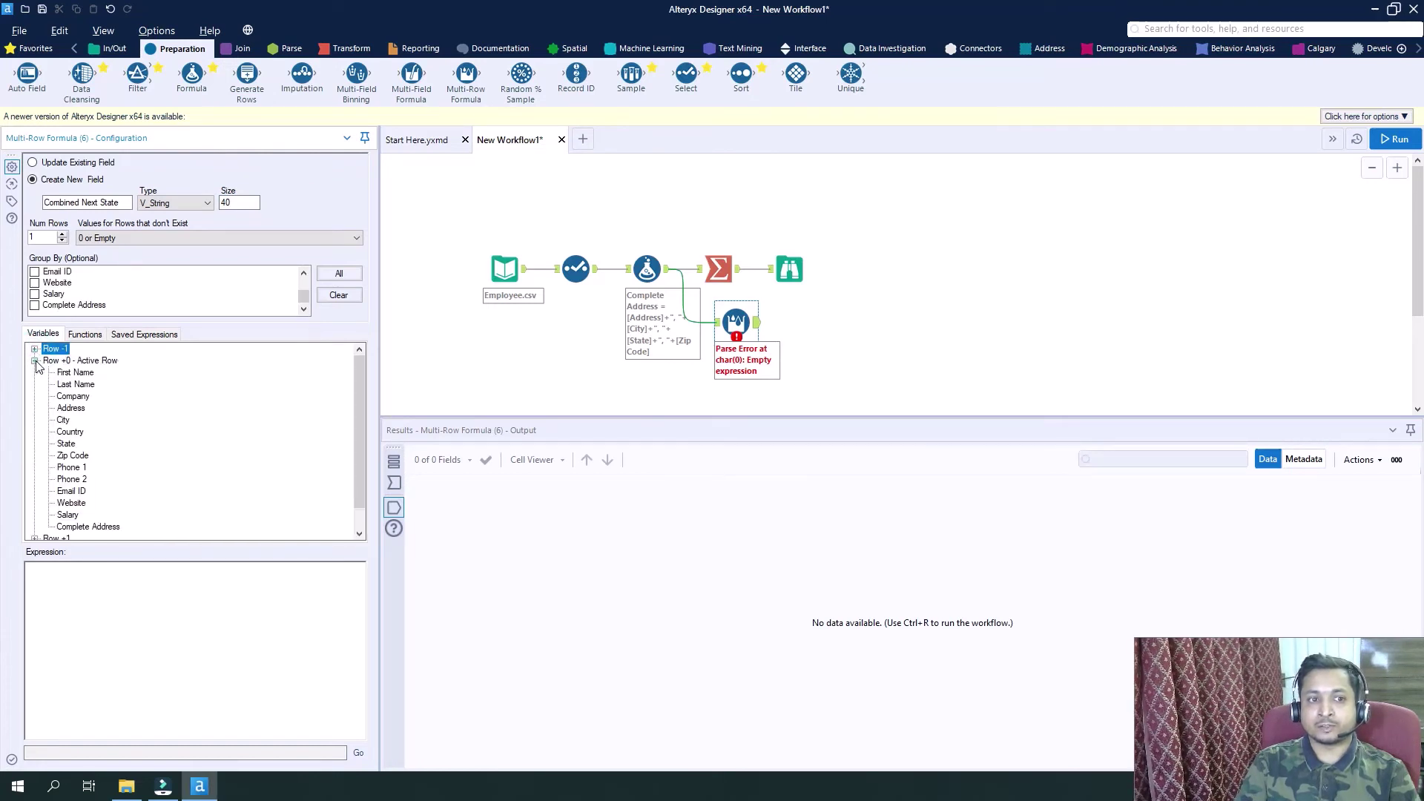
double_click(66, 444)
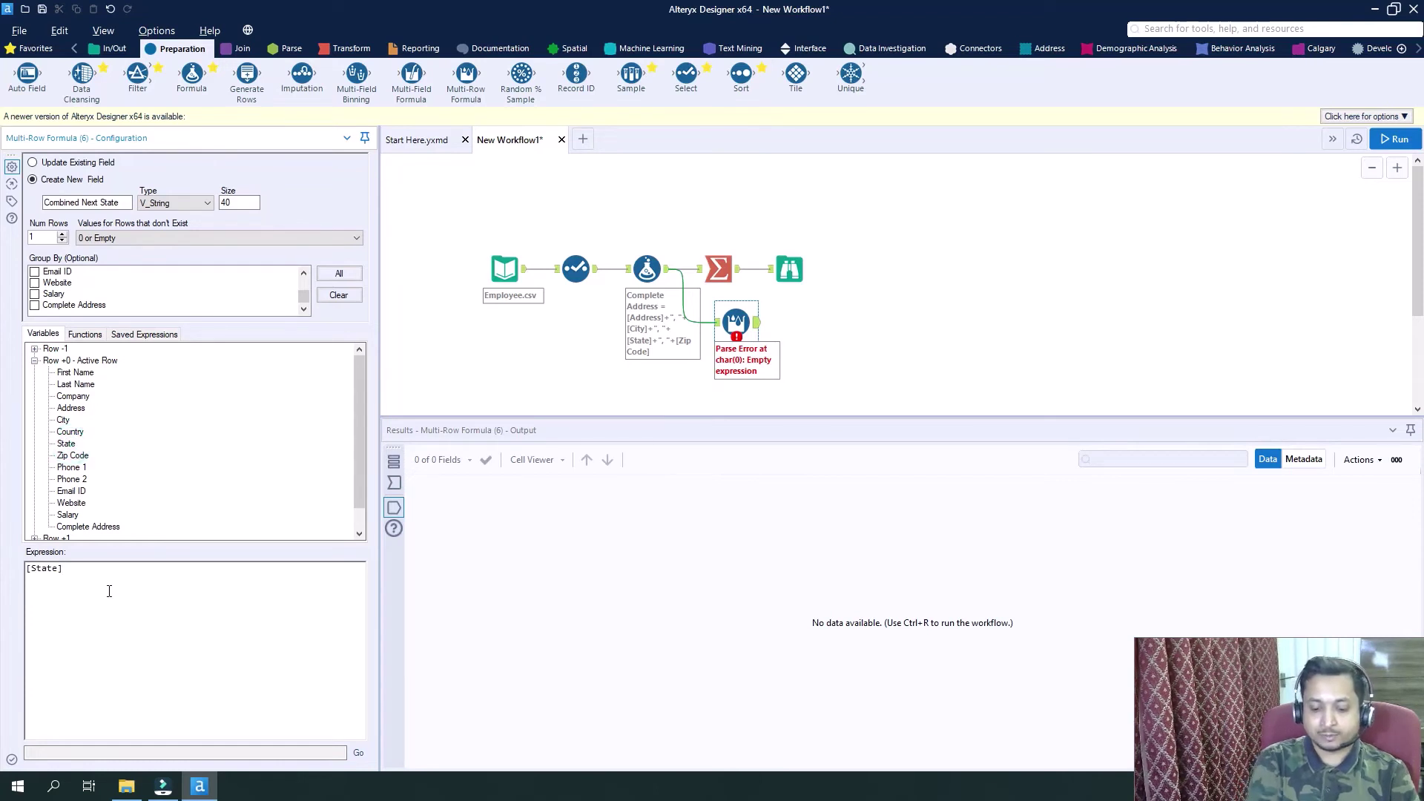
type("+")
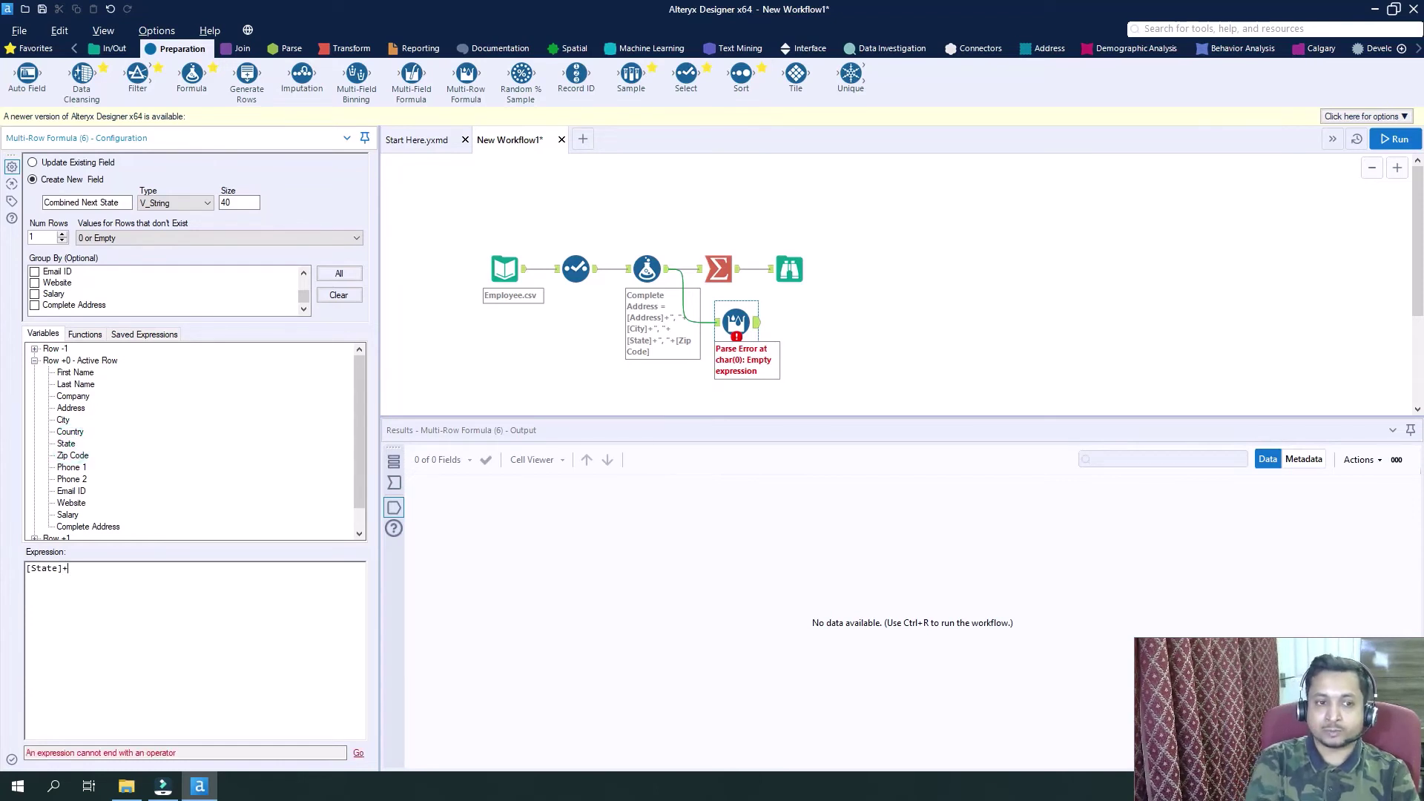
left_click(34, 362)
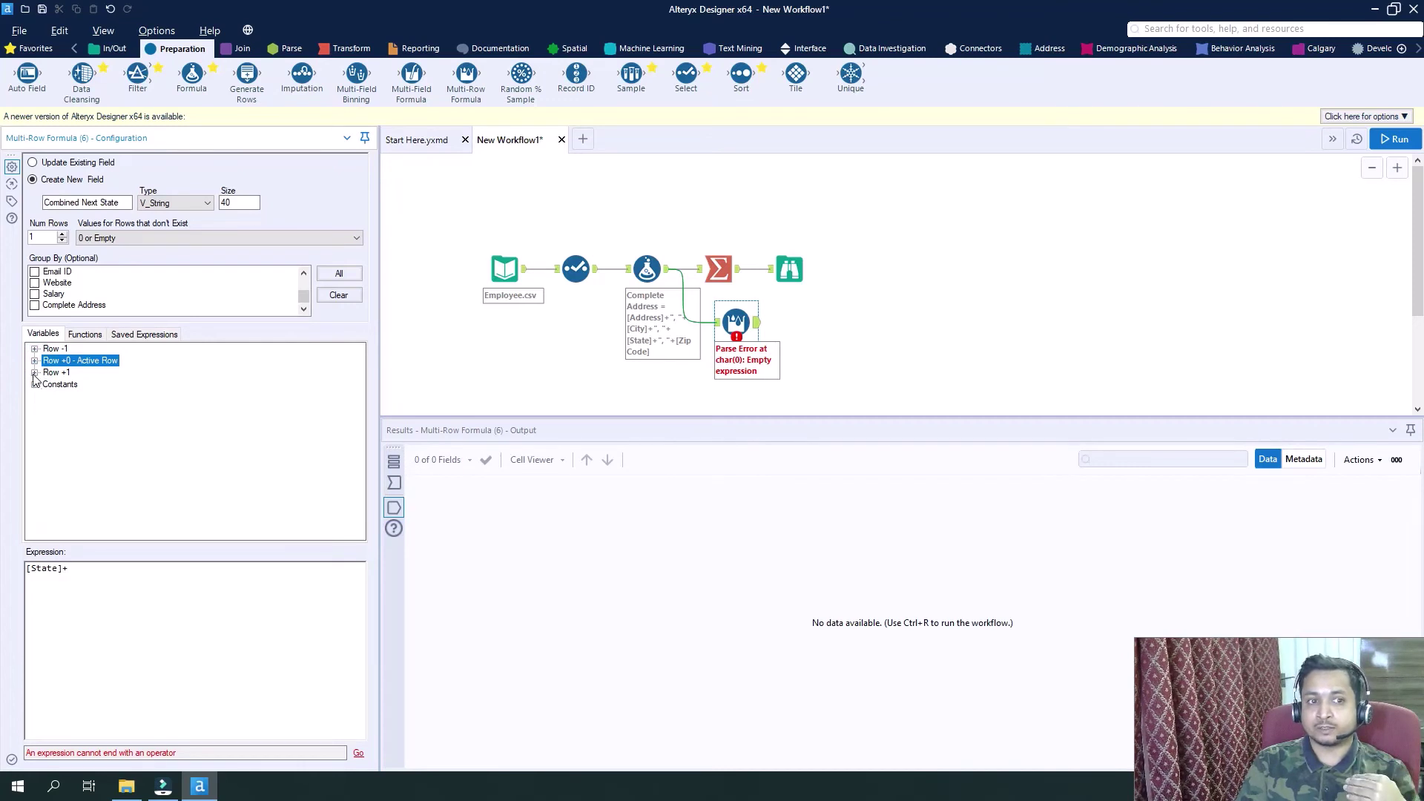
left_click(35, 372)
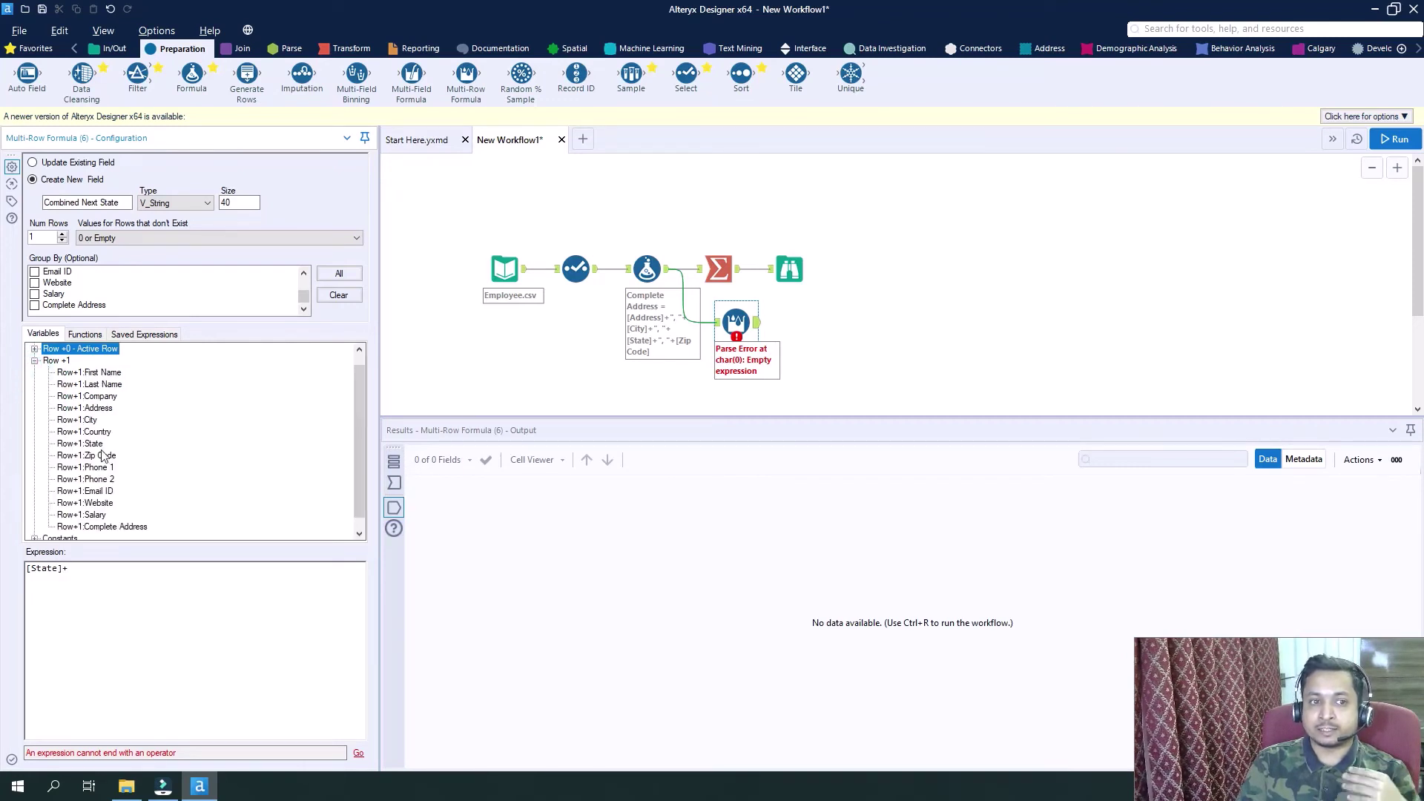
left_click(95, 445)
double_click(95, 445)
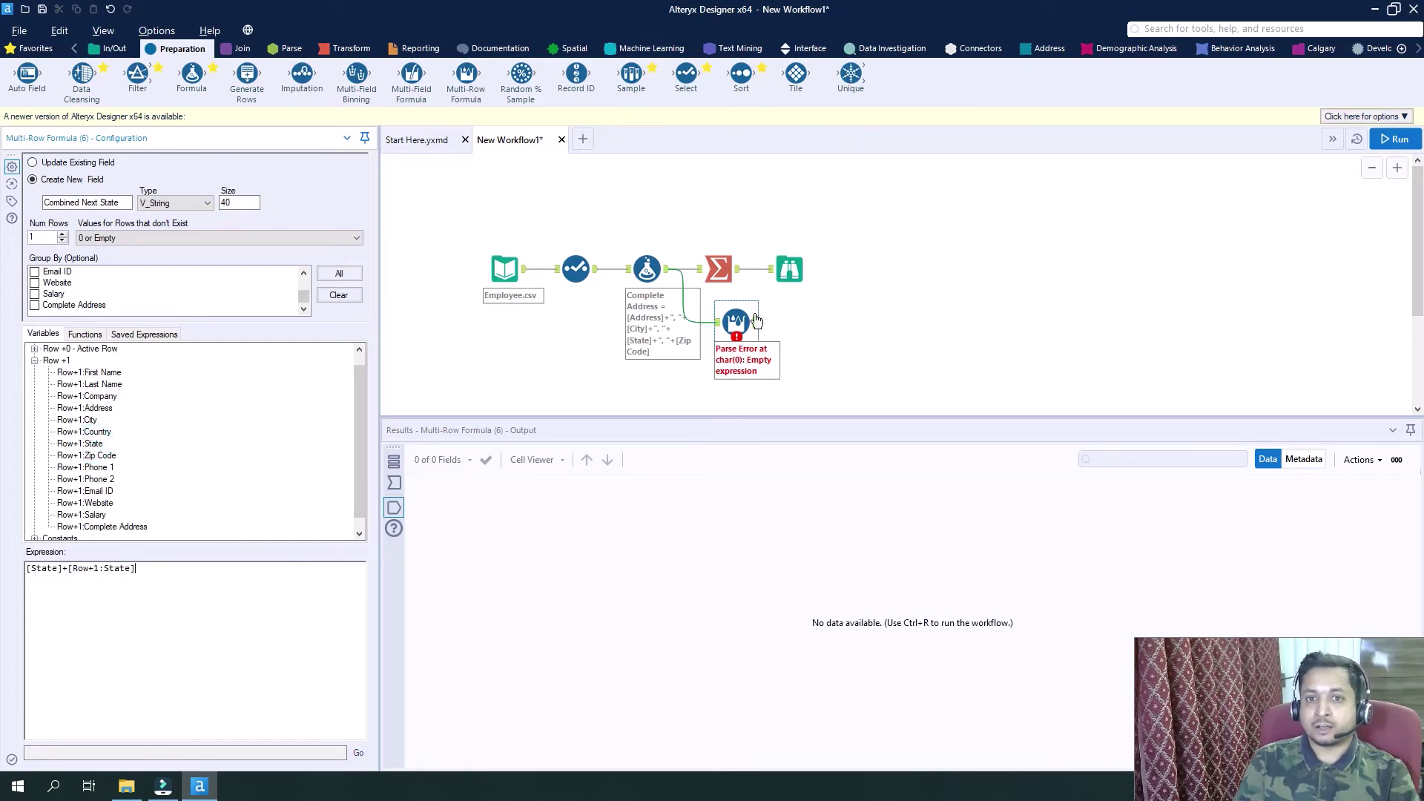
Run the workflow and scroll the Multi-Row Formula output right to Combined Next State.
left_click(1394, 140)
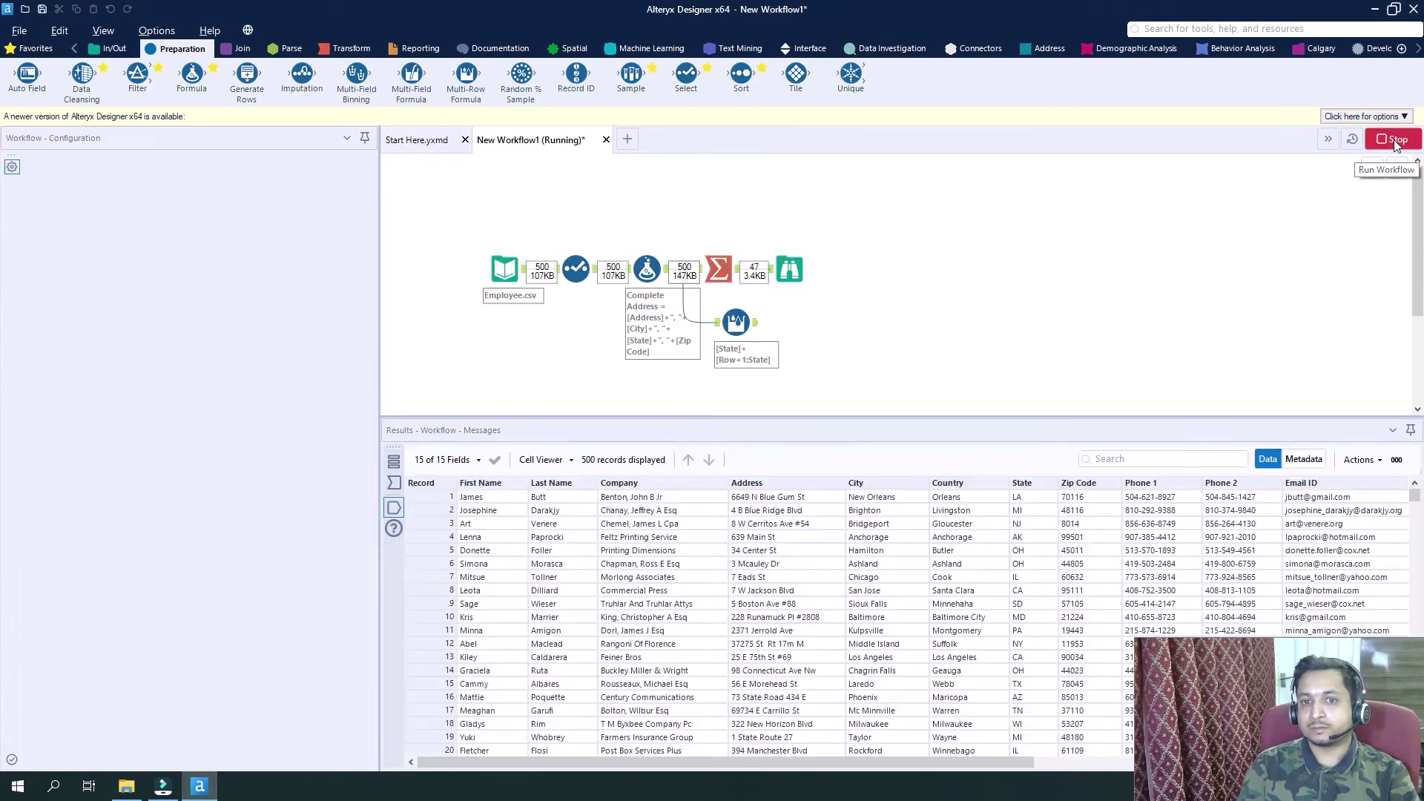
left_click(857, 453)
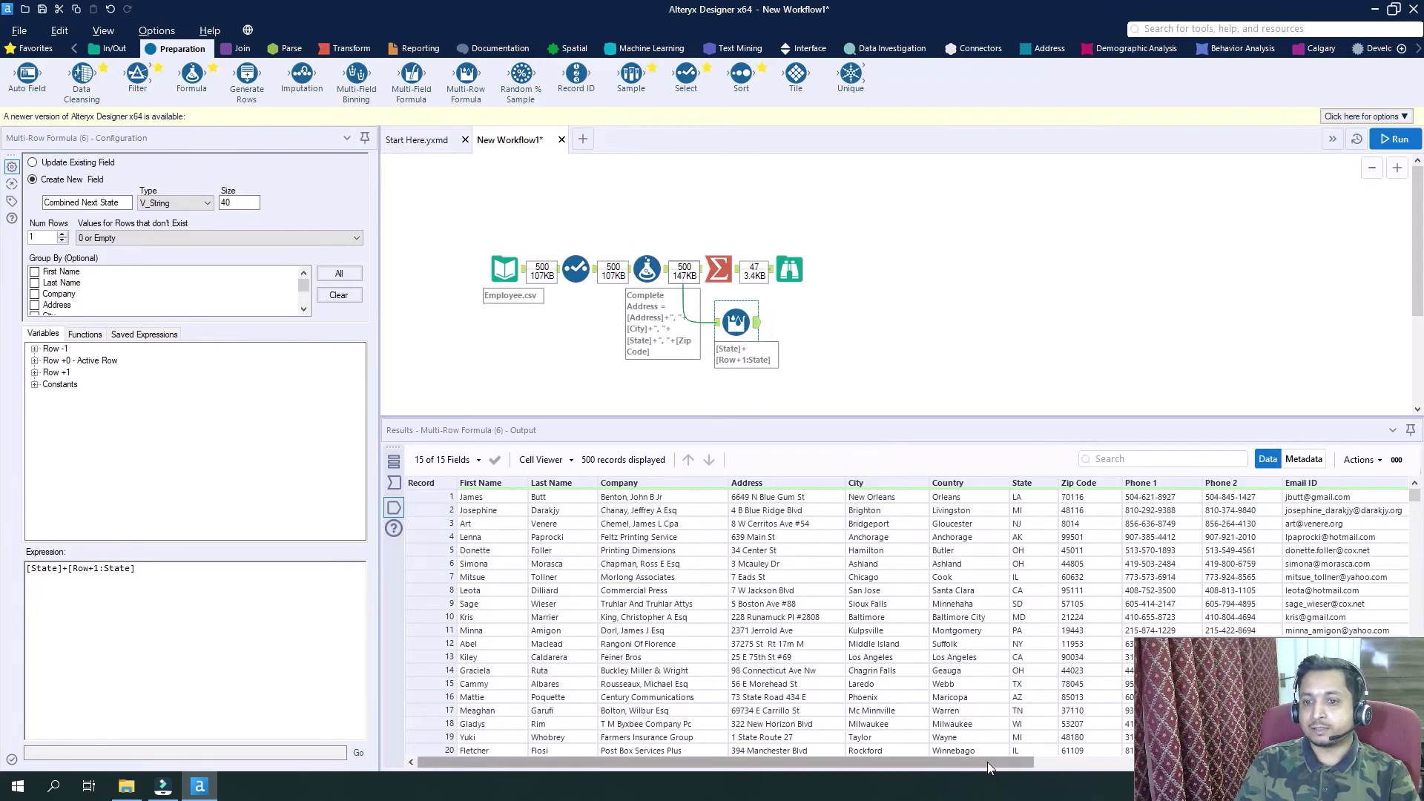
scroll(990, 762, "right", 5)
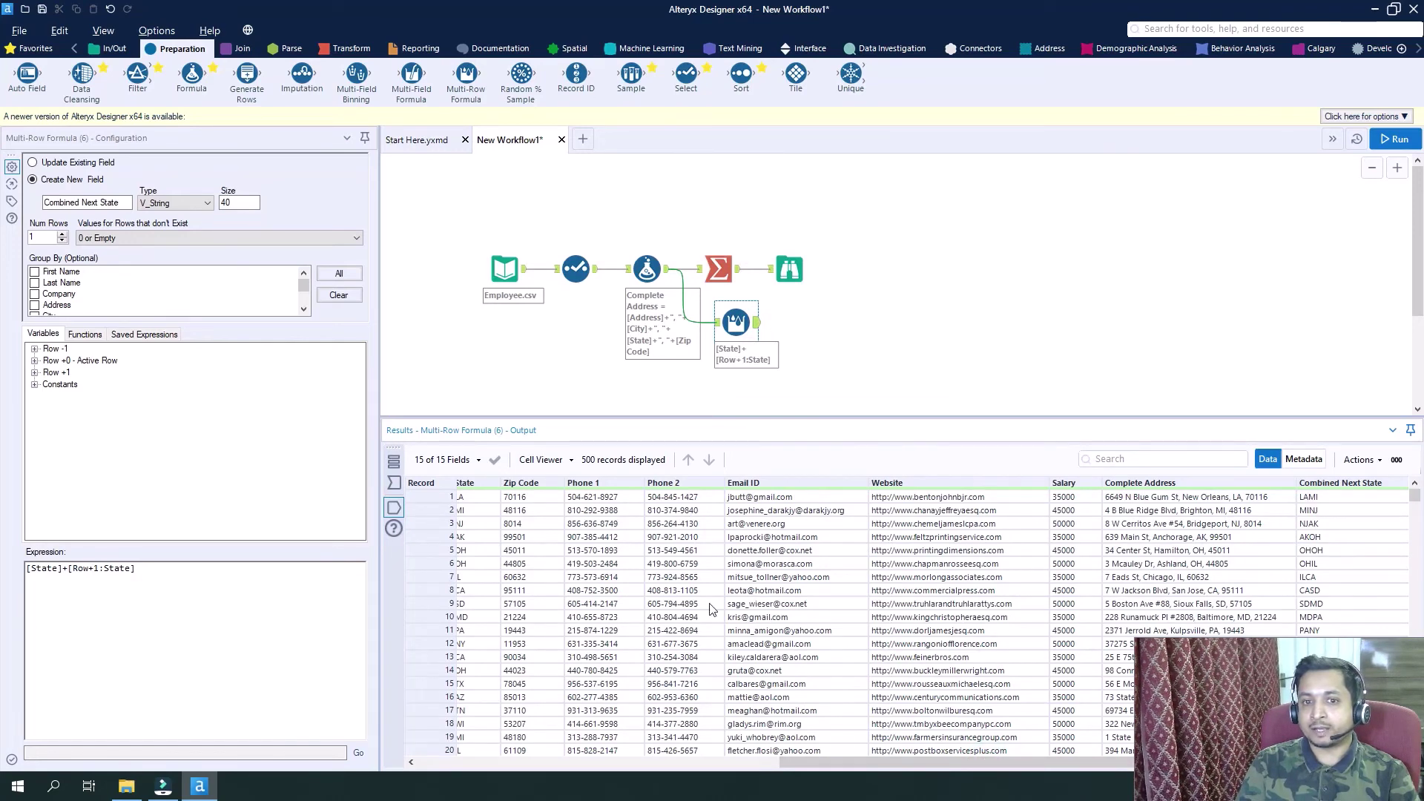
left_click_drag(834, 764, 824, 763)
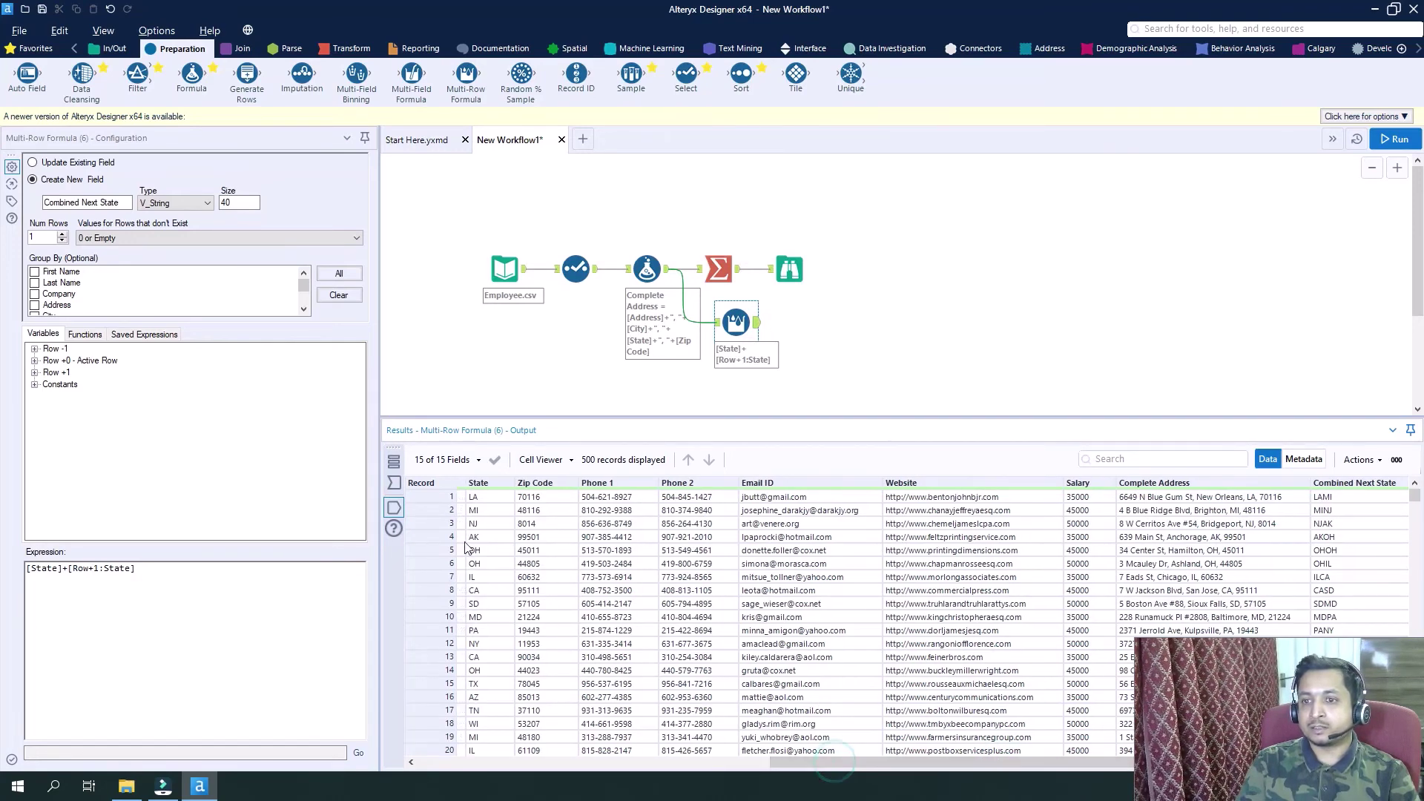
Check record States against Combined Next State values LAMI, MINJ and NJAK.
left_click_drag(498, 510, 499, 524)
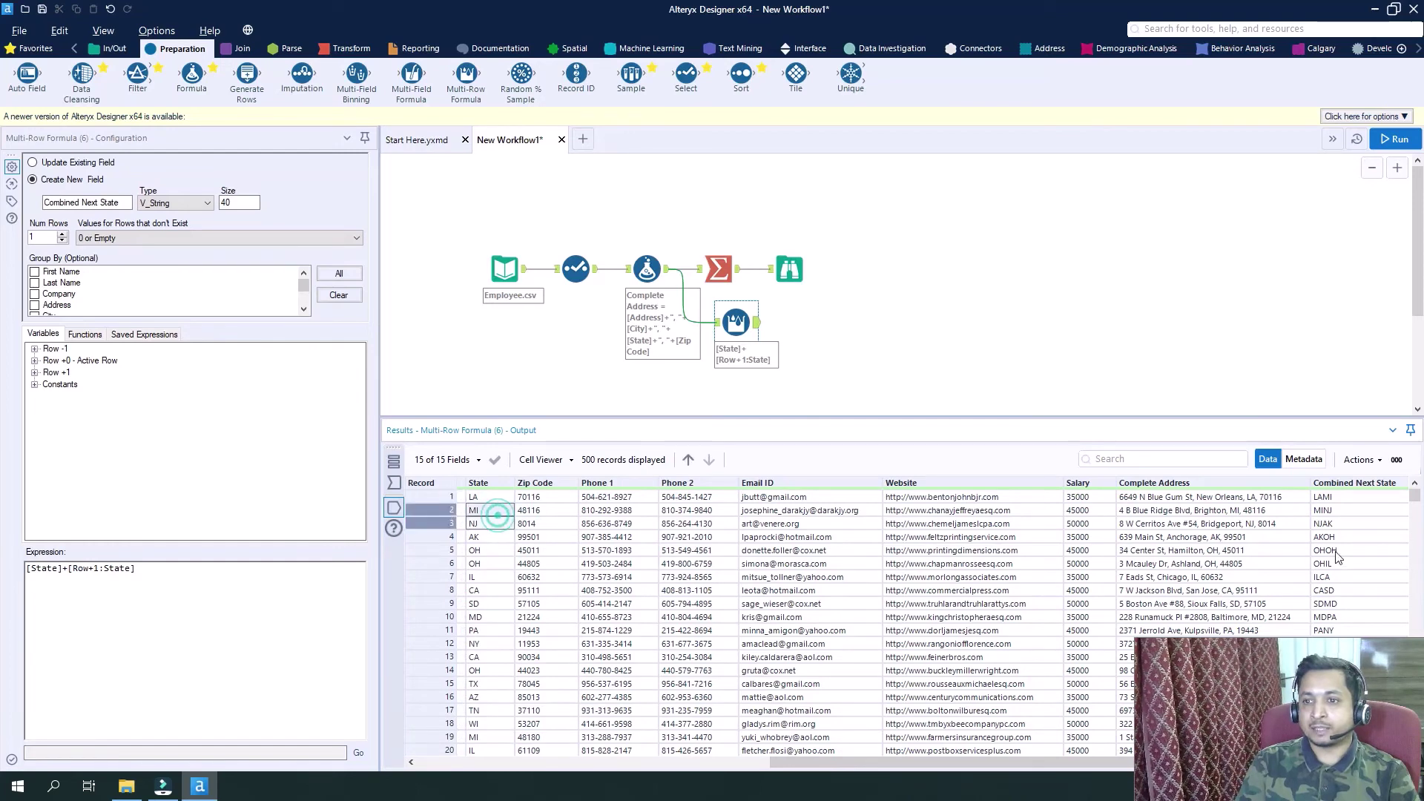
left_click(497, 512)
key("End")
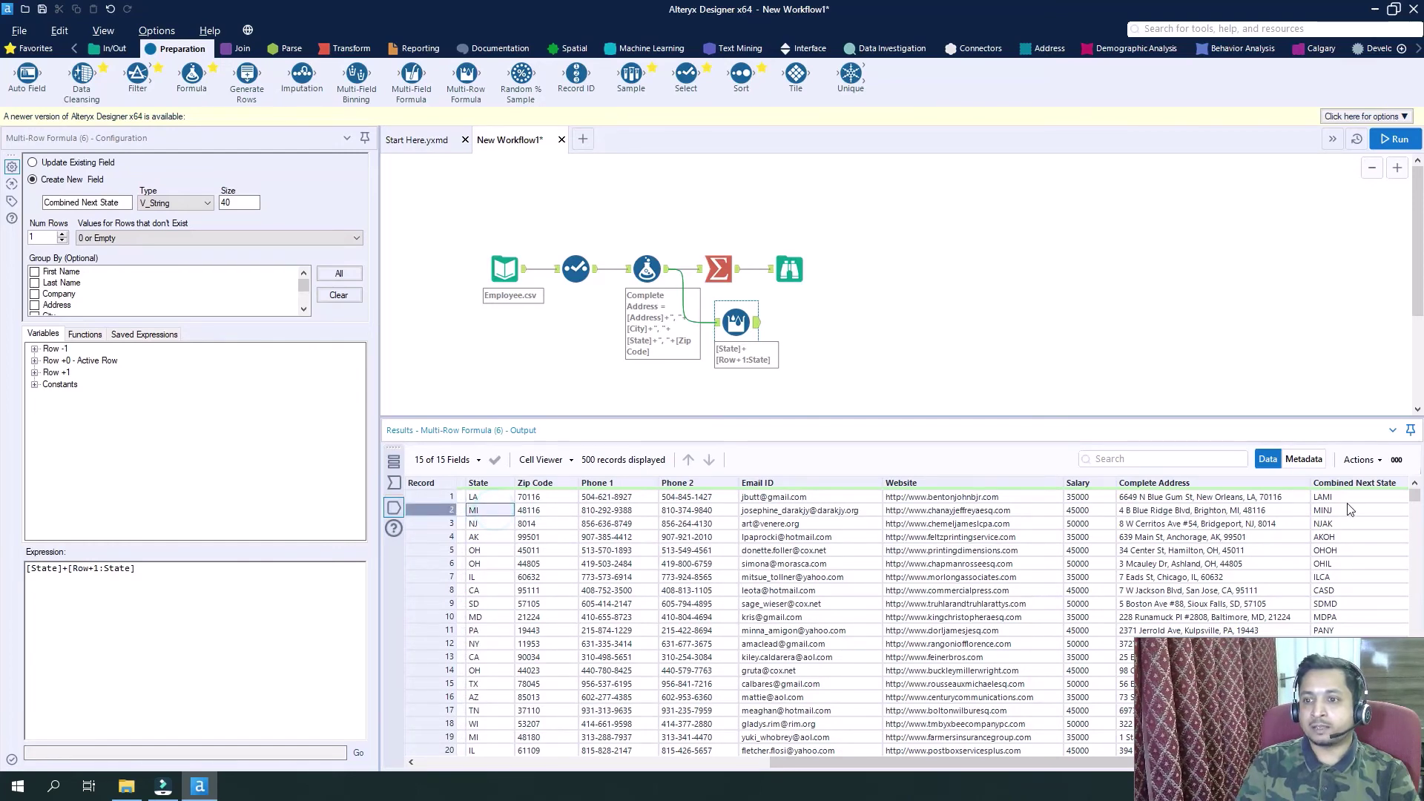
left_click(495, 538)
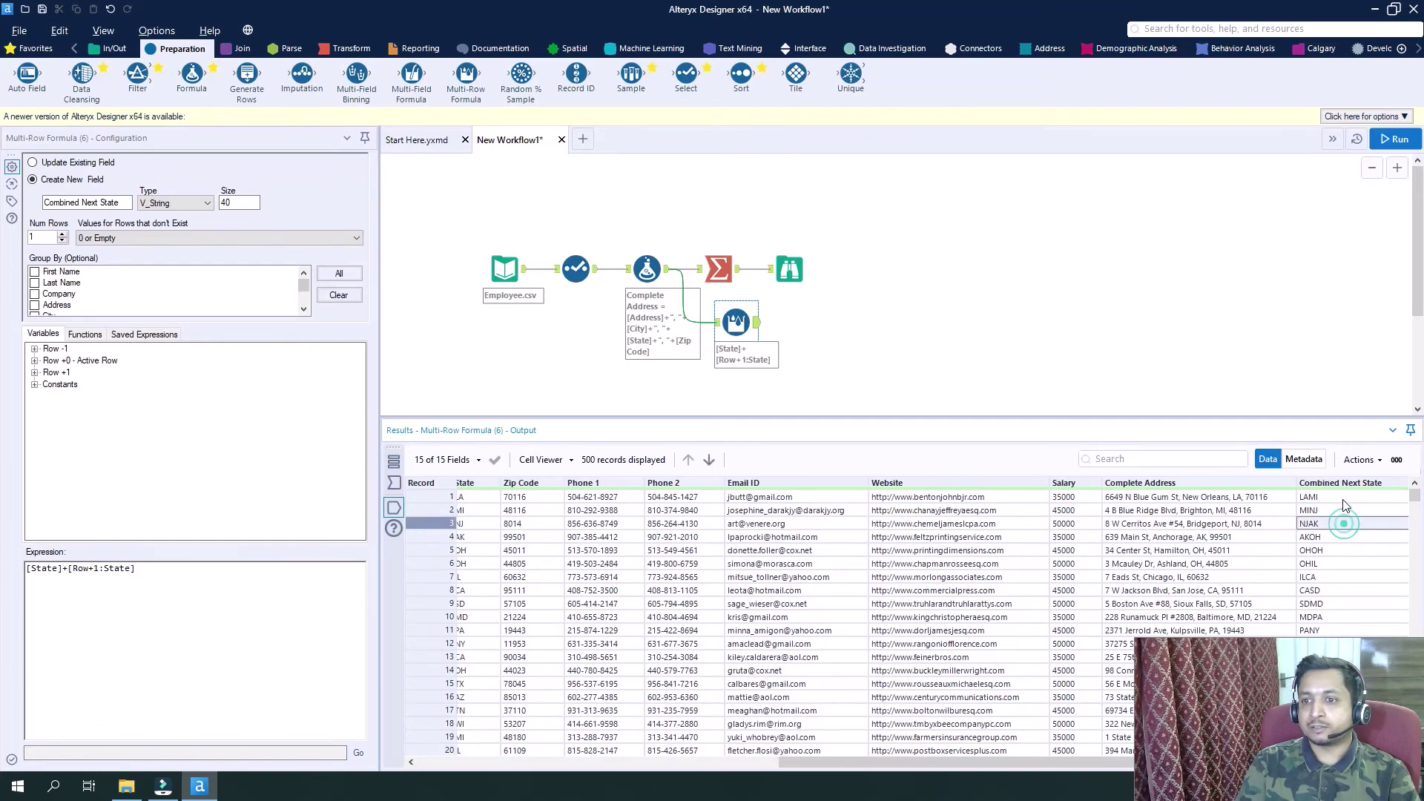
left_click_drag(1339, 496, 1335, 528)
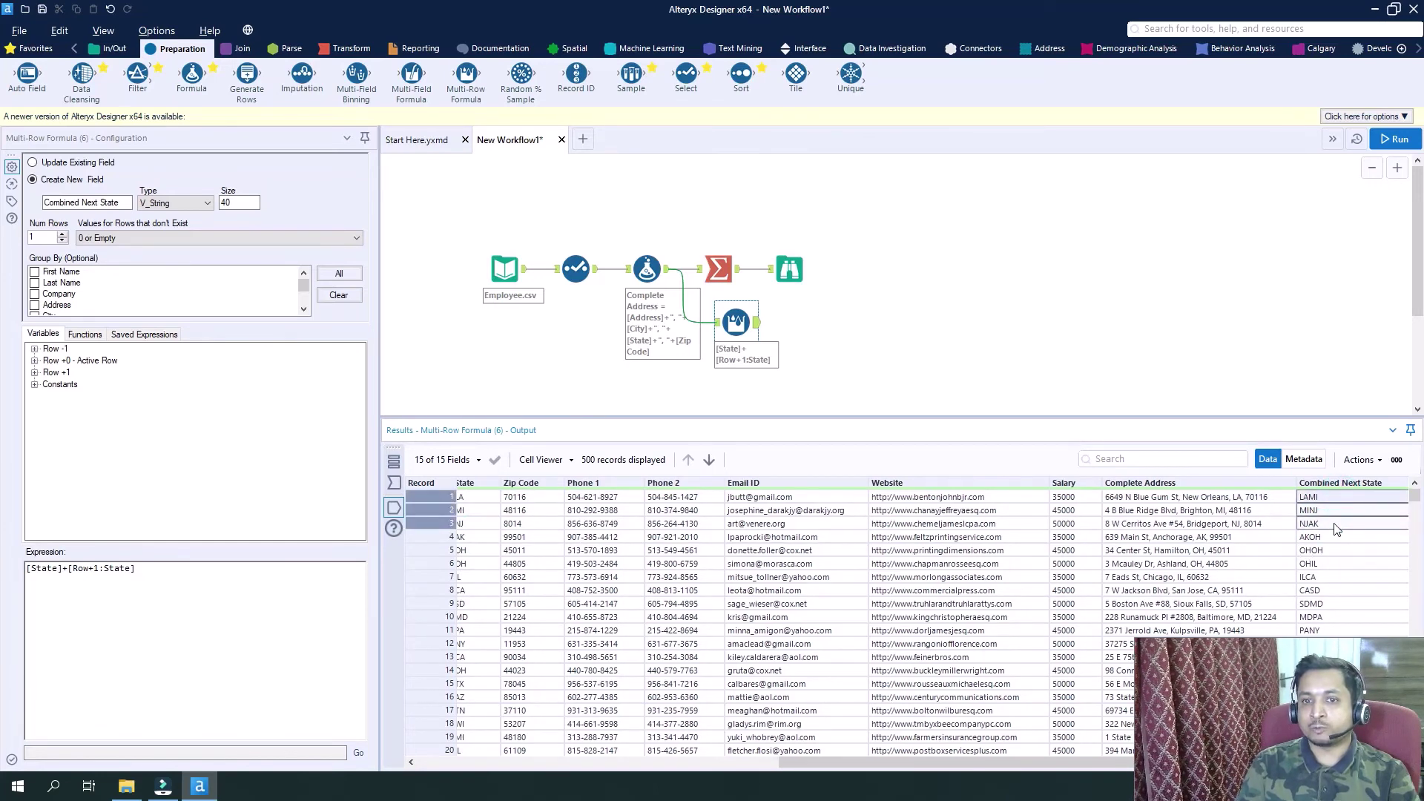